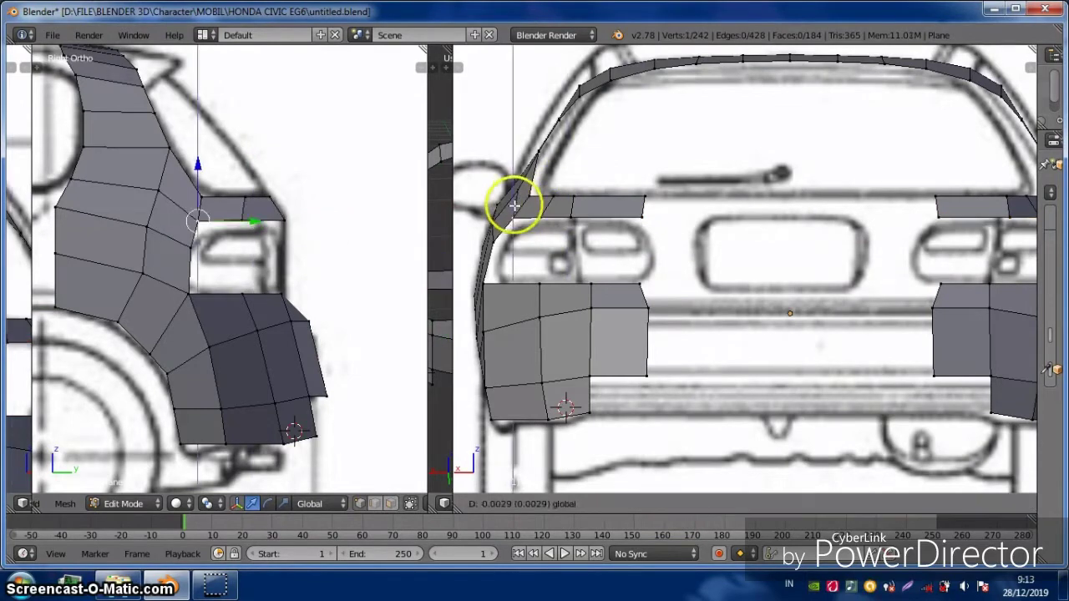
# Extrude the tailgate strip inward and down beside the taillight, and join it to the rear bumper's upper edge
pyautogui.rightClick(591, 307)
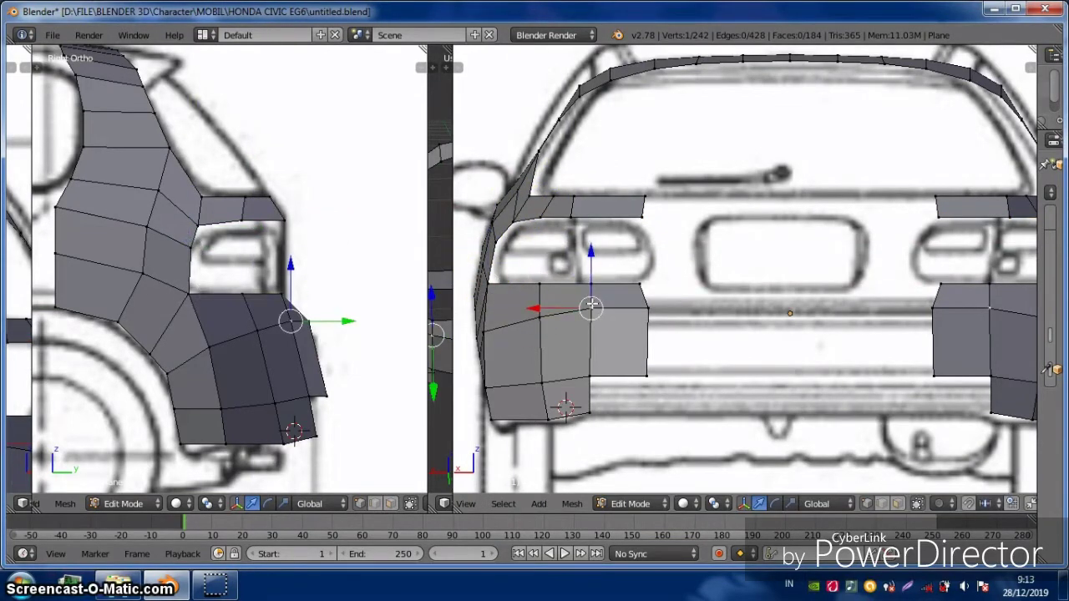
pyautogui.keyDown('ctrl'); pyautogui.click(669, 220); pyautogui.keyUp('ctrl')
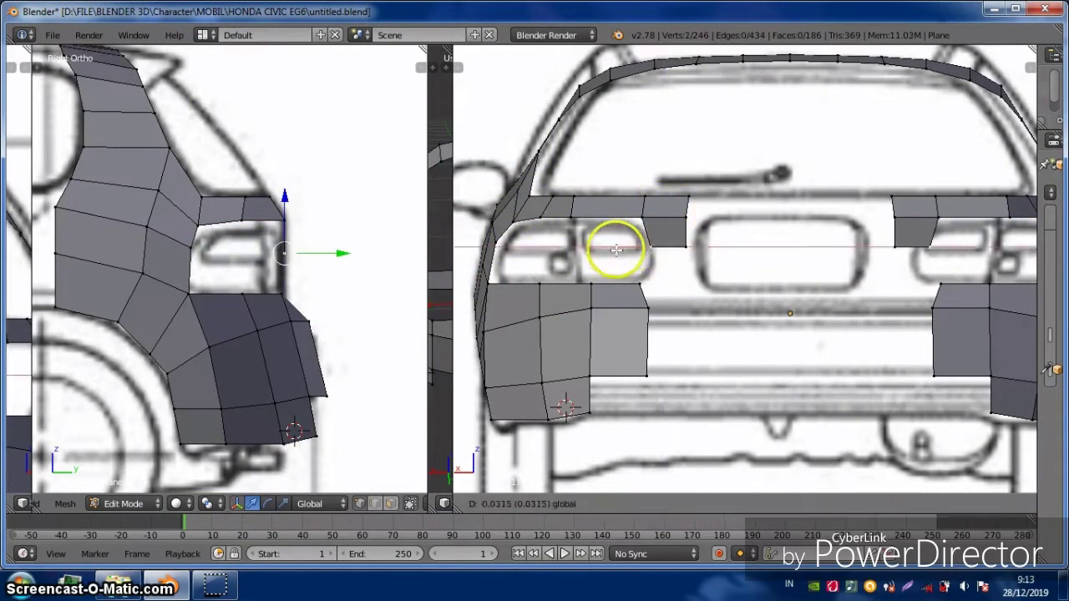
pyautogui.rightClick(689, 203)
pyautogui.press('e')
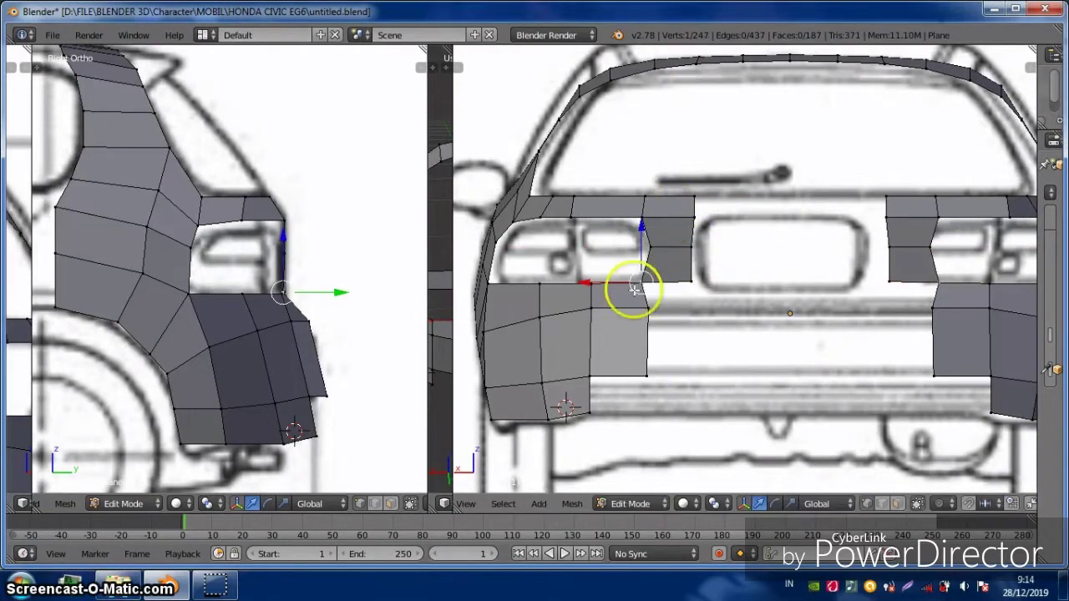
pyautogui.press('z')
pyautogui.click(596, 306)
pyautogui.rightClick(649, 280)
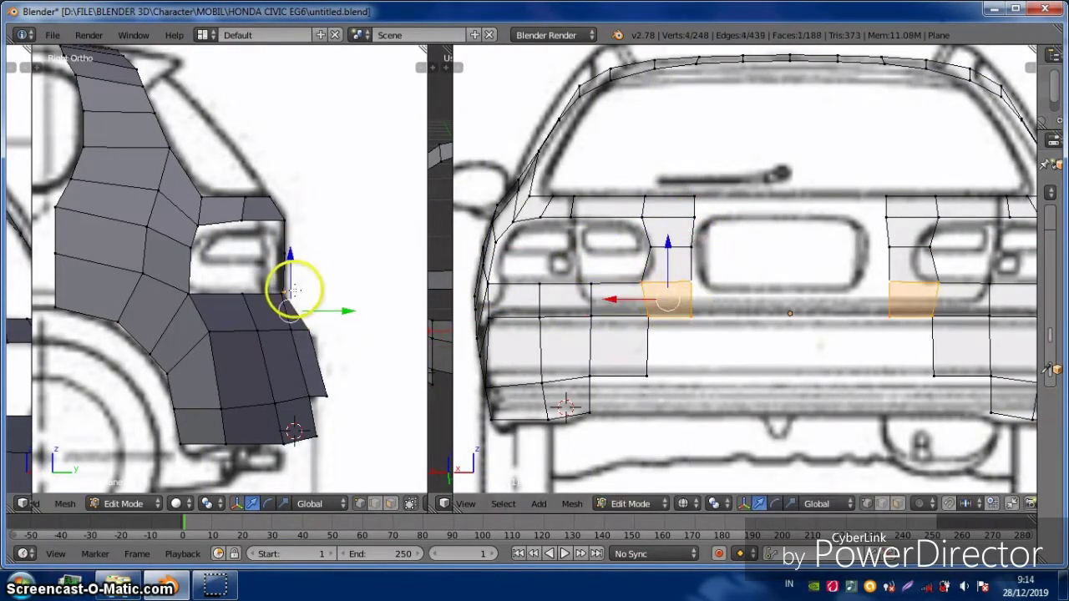
# Fill the missing faces of the lower rear bumper and move its lower vertices along Y to match the side blueprint
pyautogui.keyDown('ctrl'); pyautogui.click(593, 411); pyautogui.keyUp('ctrl')
pyautogui.keyDown('ctrl'); pyautogui.click(592, 395); pyautogui.keyUp('ctrl')
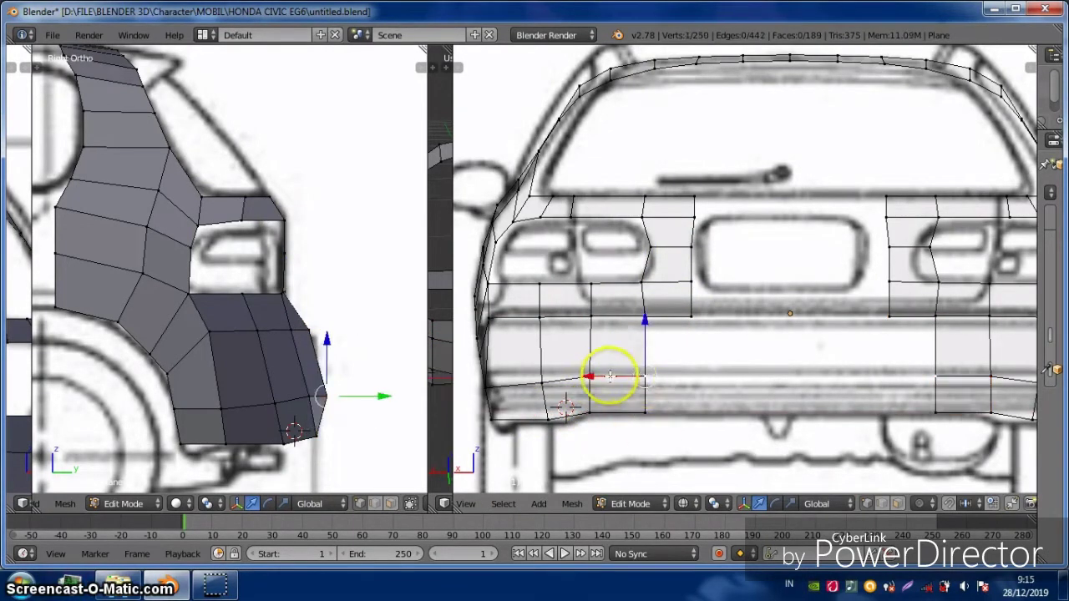
pyautogui.keyDown('ctrl'); pyautogui.click(653, 378); pyautogui.keyUp('ctrl')
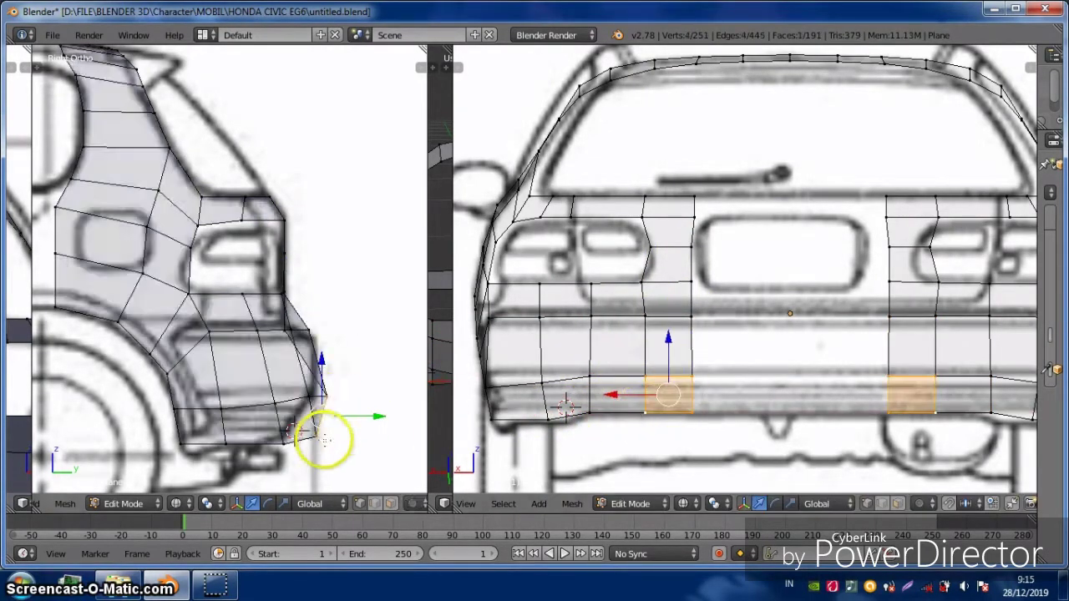
pyautogui.press('g')
pyautogui.press('y')
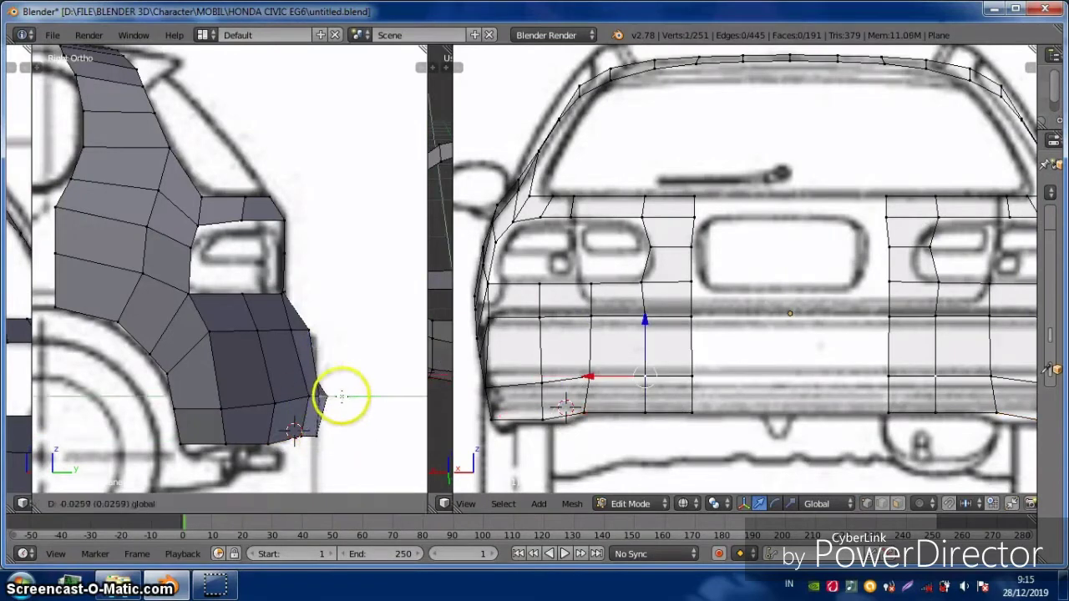
pyautogui.click(342, 396)
# Close the gap across the tailgate and rear bumper with new faces, keeping an edge line at the car's centre
pyautogui.keyDown('shift'); pyautogui.moveTo(710, 232); pyautogui.dragTo(657, 226, button='middle'); pyautogui.keyUp('shift')
pyautogui.hotkey('ctrl', 'r')
pyautogui.click(649, 292)
pyautogui.click(746, 256)
pyautogui.rightClick(654, 394)
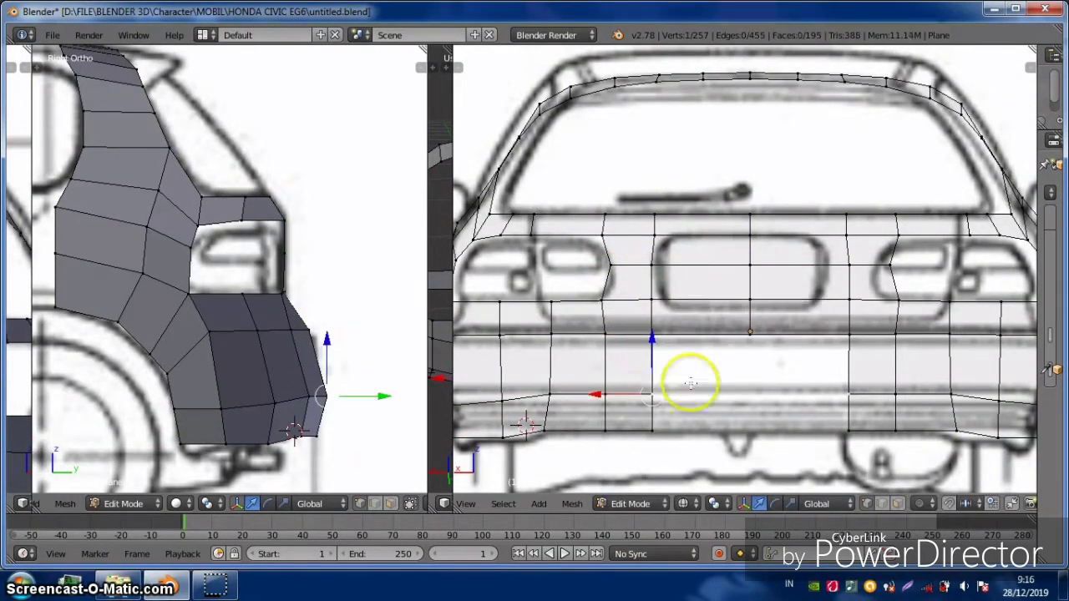
pyautogui.press('f')
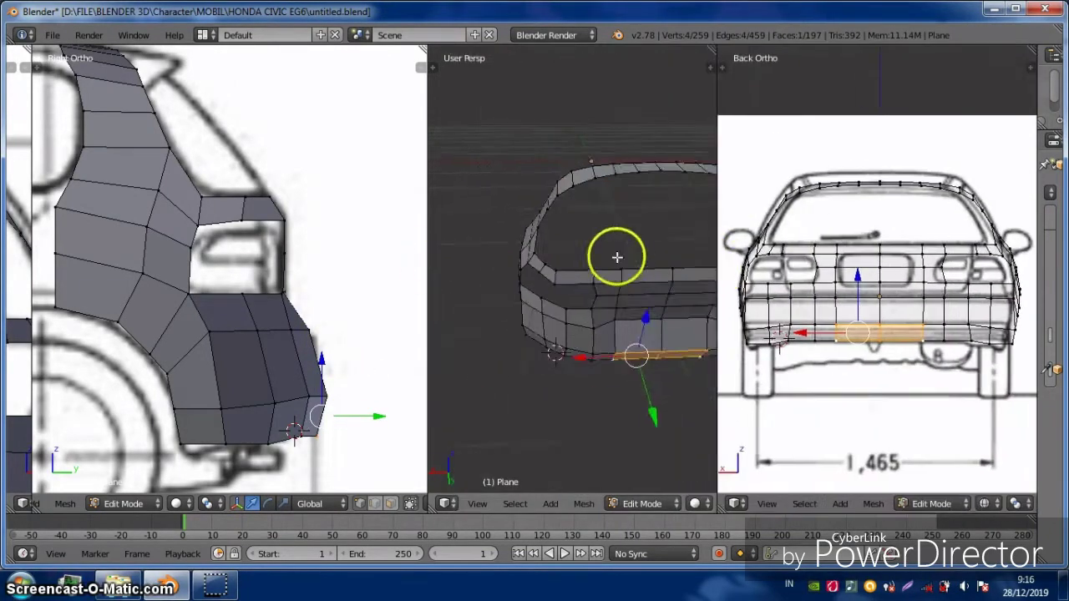
# Adjust the rear bumper and tailgate edges from above to start curving the car's rear
pyautogui.moveTo(616, 255); pyautogui.dragTo(526, 329, button='middle')
pyautogui.press('g')
pyautogui.click(573, 270)
pyautogui.rightClick(561, 242)
pyautogui.keyDown('shift'); pyautogui.rightClick(618, 234); pyautogui.keyUp('shift')
pyautogui.keyDown('ctrl'); pyautogui.keyDown('alt'); pyautogui.rightClick(546, 239); pyautogui.keyUp('alt'); pyautogui.keyUp('ctrl')
pyautogui.rightClick(525, 329)
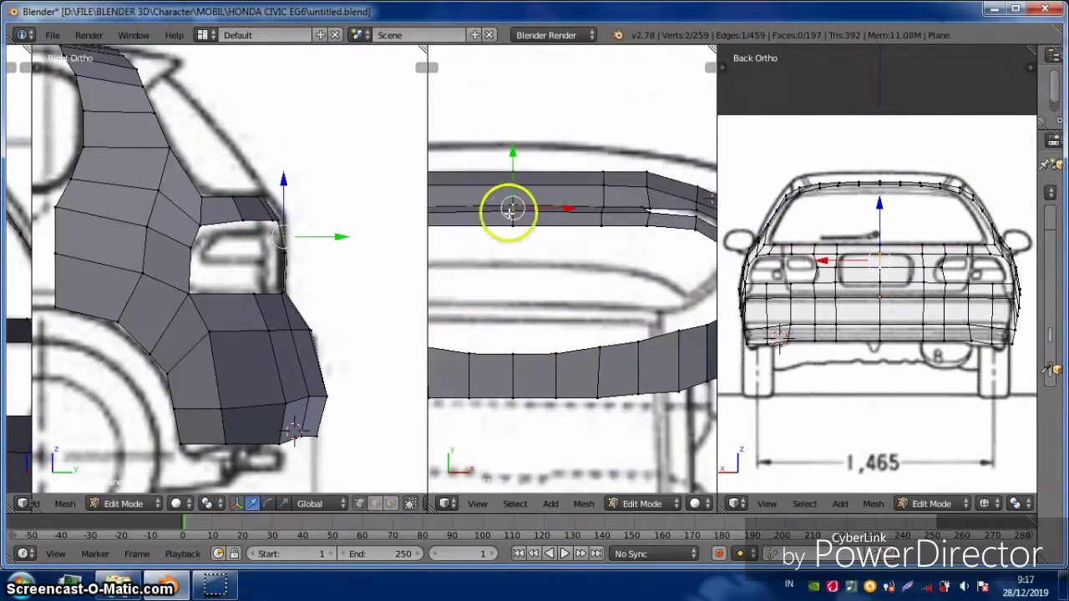
pyautogui.moveTo(304, 222); pyautogui.dragTo(268, 162, button='middle')
pyautogui.moveTo(518, 205); pyautogui.dragTo(547, 211, button='middle')
# Select the vertical centre edges of the rear bumper and shift them backward to round its middle
pyautogui.rightClick(878, 345)
pyautogui.scroll(2, 878, 346)
pyautogui.keyDown('ctrl'); pyautogui.scroll(-3, 203, 215); pyautogui.keyUp('ctrl')
pyautogui.scroll(3, 542, 246)
pyautogui.scroll(4, 886, 330)
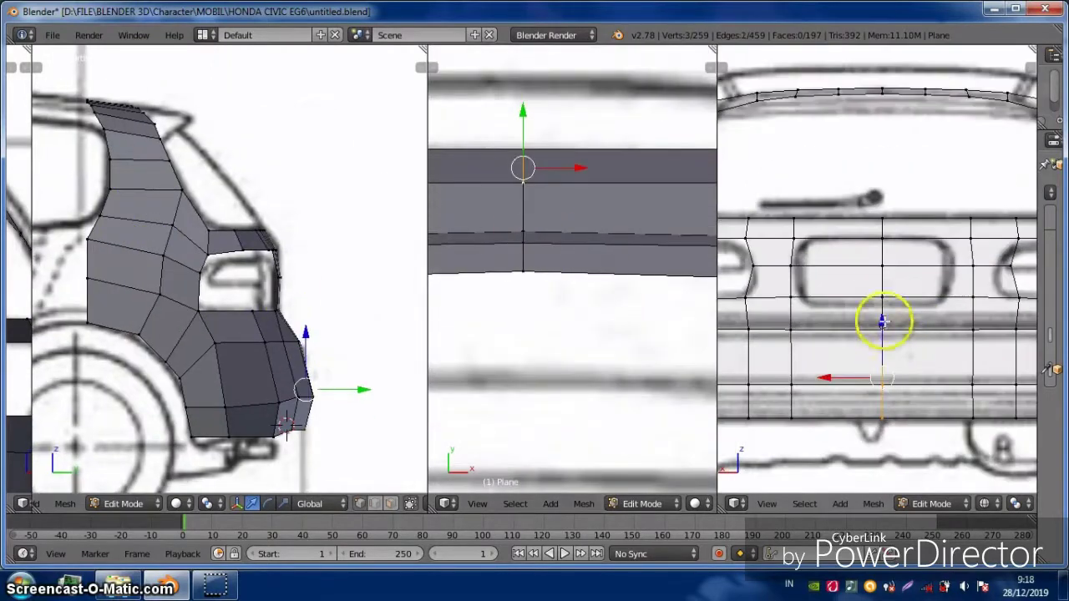
pyautogui.scroll(-2, 885, 330)
pyautogui.keyDown('alt'); pyautogui.rightClick(538, 170); pyautogui.keyUp('alt')
pyautogui.press('Escape')
pyautogui.scroll(-4, 596, 226)
pyautogui.moveTo(596, 226); pyautogui.dragTo(604, 226, button='middle')
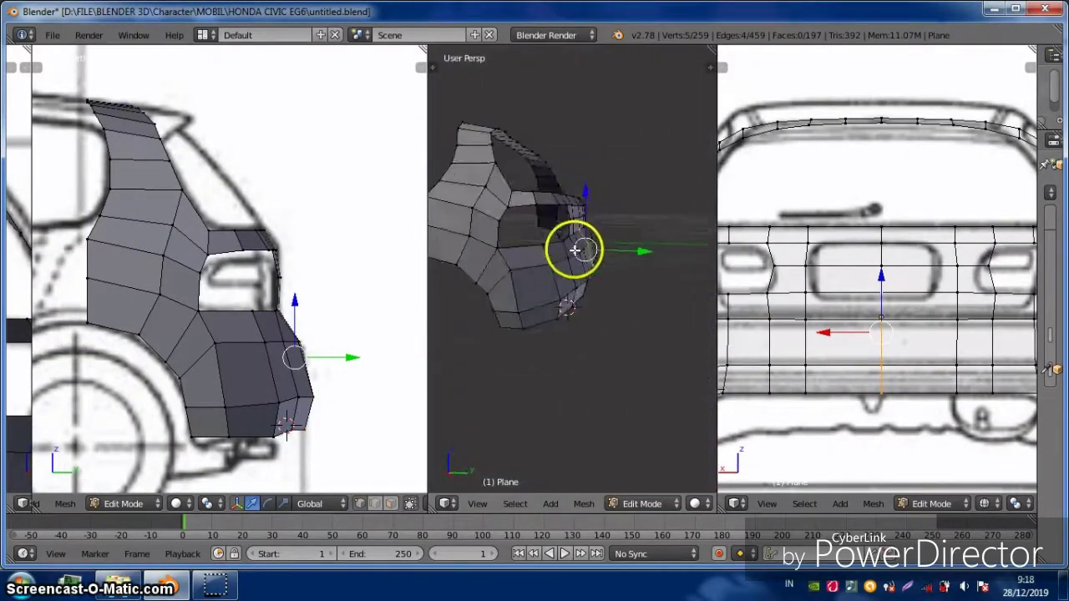
# Select the outer bumper faces in face mode and move them backward toward the top-view outline
pyautogui.click(643, 503)
pyautogui.press('KP_7')
pyautogui.rightClick(585, 227)
pyautogui.scroll(2, 587, 227)
pyautogui.keyDown('shift'); pyautogui.rightClick(660, 217); pyautogui.keyUp('shift')
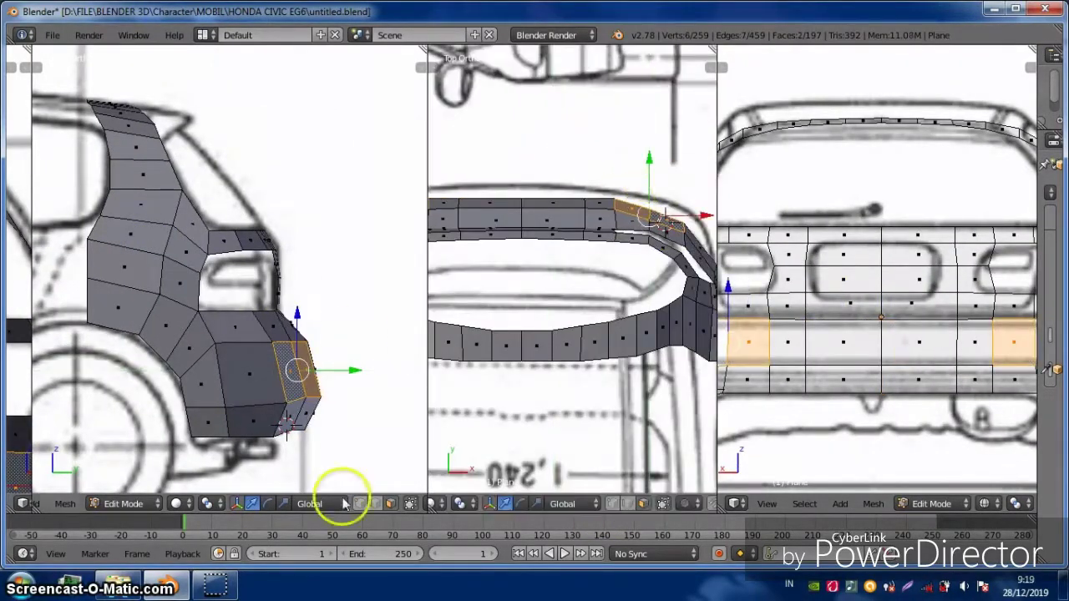
pyautogui.click(284, 376)
# Align the bumper's middle and lower edge rows along Y with the side blueprint, and save the file
pyautogui.keyDown('shift'); pyautogui.rightClick(587, 198); pyautogui.keyUp('shift')
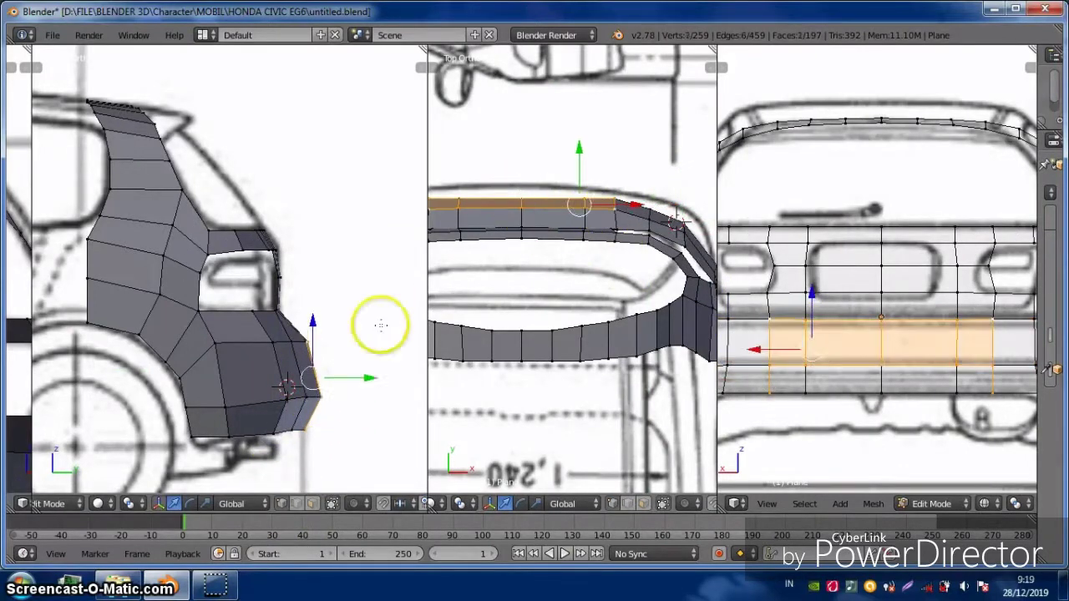
pyautogui.keyDown('alt'); pyautogui.rightClick(310, 410); pyautogui.keyUp('alt')
pyautogui.scroll(-2, 310, 410)
pyautogui.hotkey('ctrl', 's')
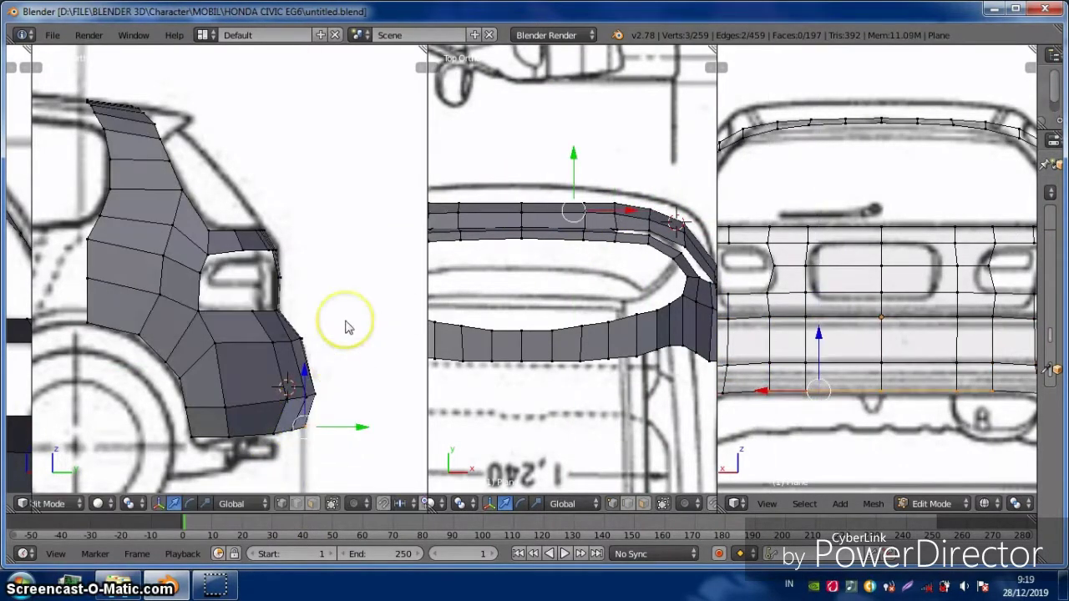
# Reveal the complete car body and widen the side viewport to inspect the front and windshield opening
pyautogui.scroll(-5, 346, 325)
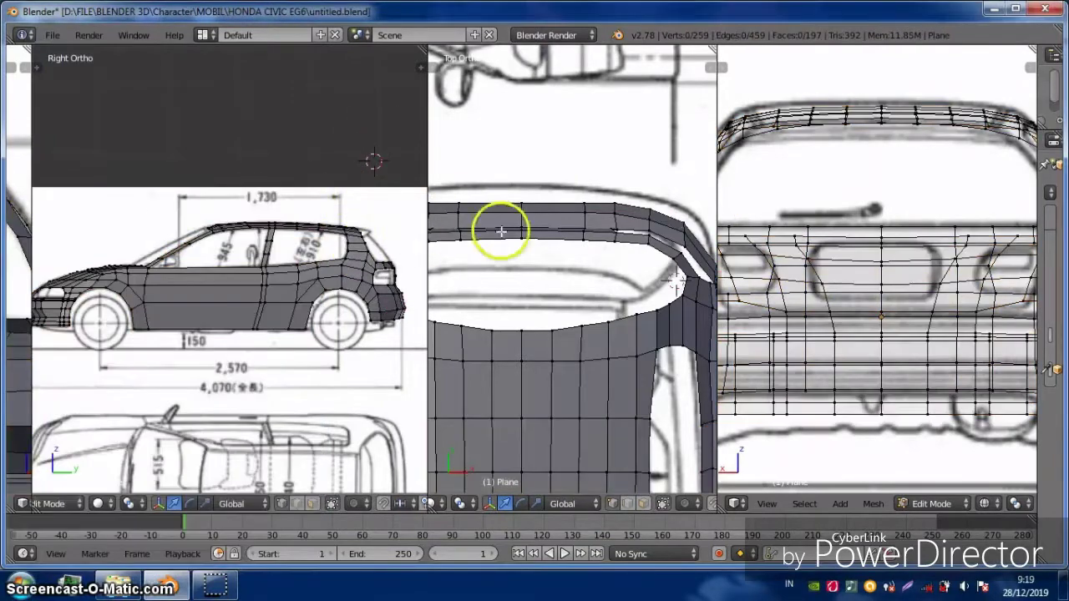
pyautogui.scroll(-3, 496, 231)
pyautogui.scroll(-3, 840, 251)
pyautogui.moveTo(424, 198); pyautogui.dragTo(520, 198)
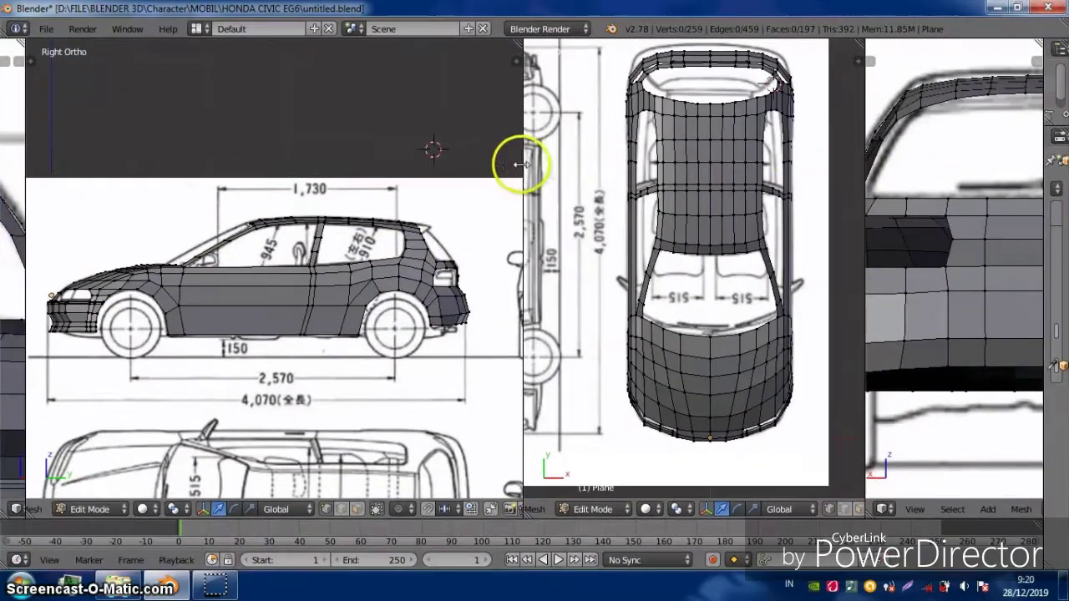
pyautogui.moveTo(521, 164); pyautogui.dragTo(608, 164)
pyautogui.scroll(2, 835, 234)
pyautogui.press('ctrl+KP_1')
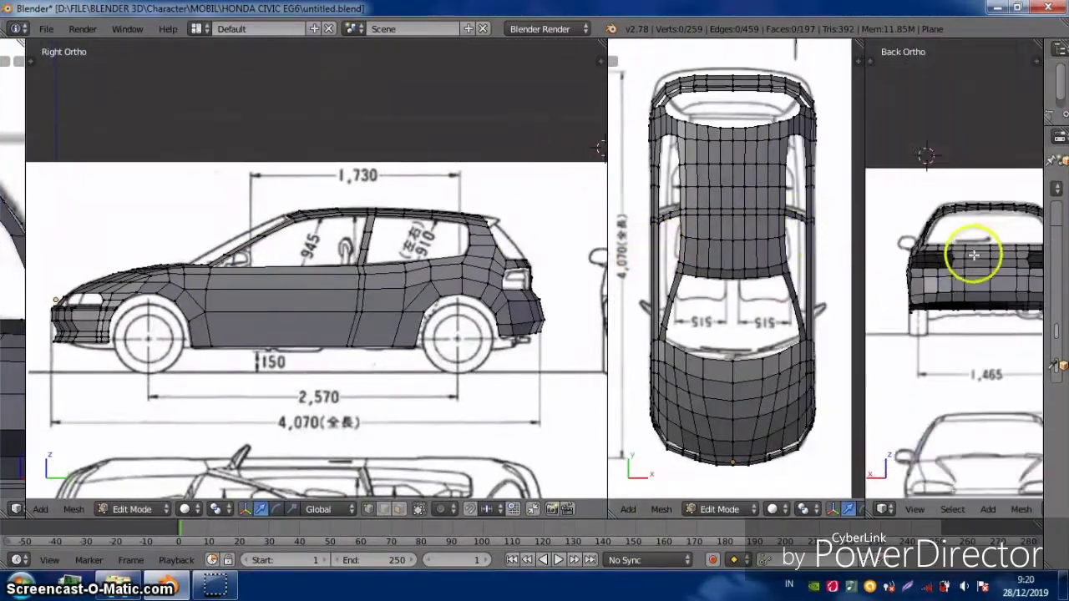
pyautogui.scroll(2, 984, 246)
pyautogui.moveTo(351, 217); pyautogui.dragTo(711, 326, button='middle')
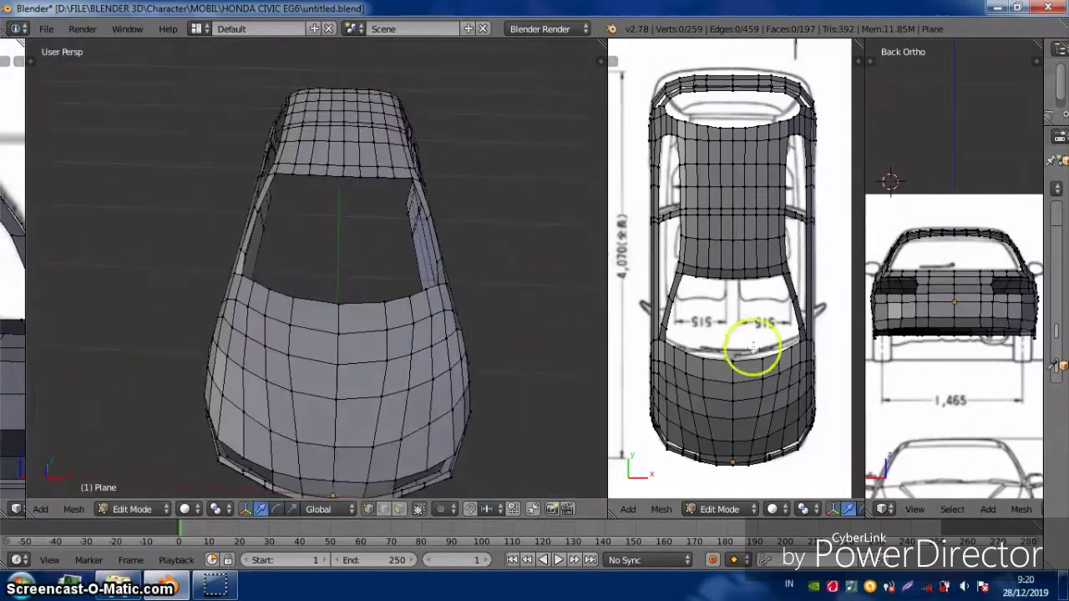
# Extrude the hood's rear edge up and back along the blueprint slope as the first windshield row
pyautogui.scroll(5, 711, 327)
pyautogui.rightClick(732, 258)
pyautogui.keyDown('shift'); pyautogui.scroll(-2, 751, 292); pyautogui.keyUp('shift')
pyautogui.keyDown('alt'); pyautogui.rightClick(781, 351); pyautogui.keyUp('alt')
pyautogui.press('e')
pyautogui.click(780, 342)
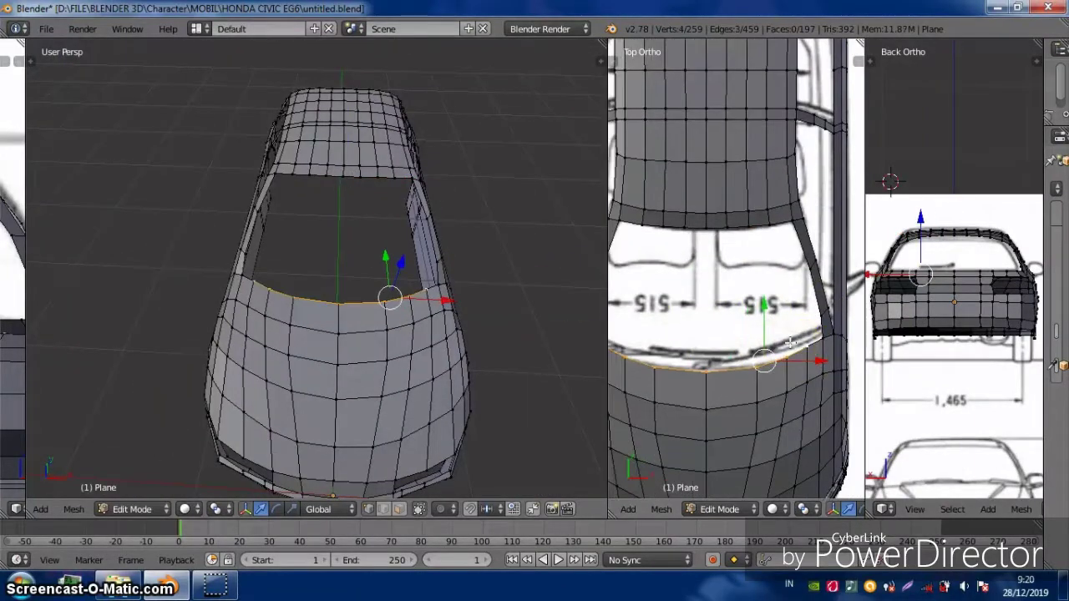
pyautogui.moveTo(351, 251); pyautogui.dragTo(309, 214, button='middle')
pyautogui.press('KP_3')
pyautogui.scroll(4, 329, 210)
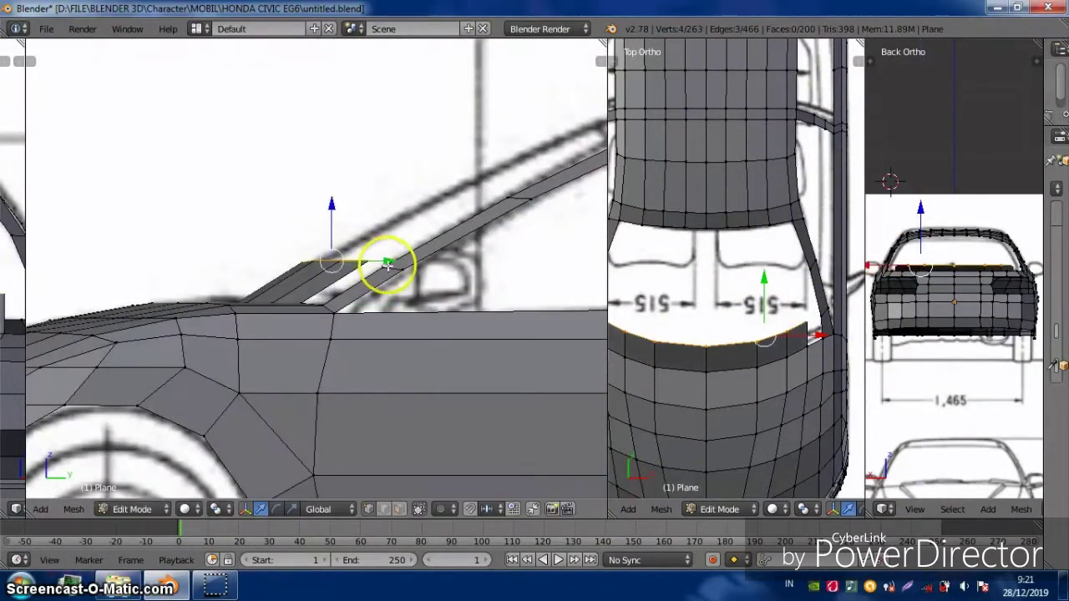
pyautogui.scroll(1, 837, 351)
# Close the first windshield row against the A-pillar and extrude a second row, joining it to the pillar
pyautogui.moveTo(827, 342); pyautogui.dragTo(835, 313, button='right')
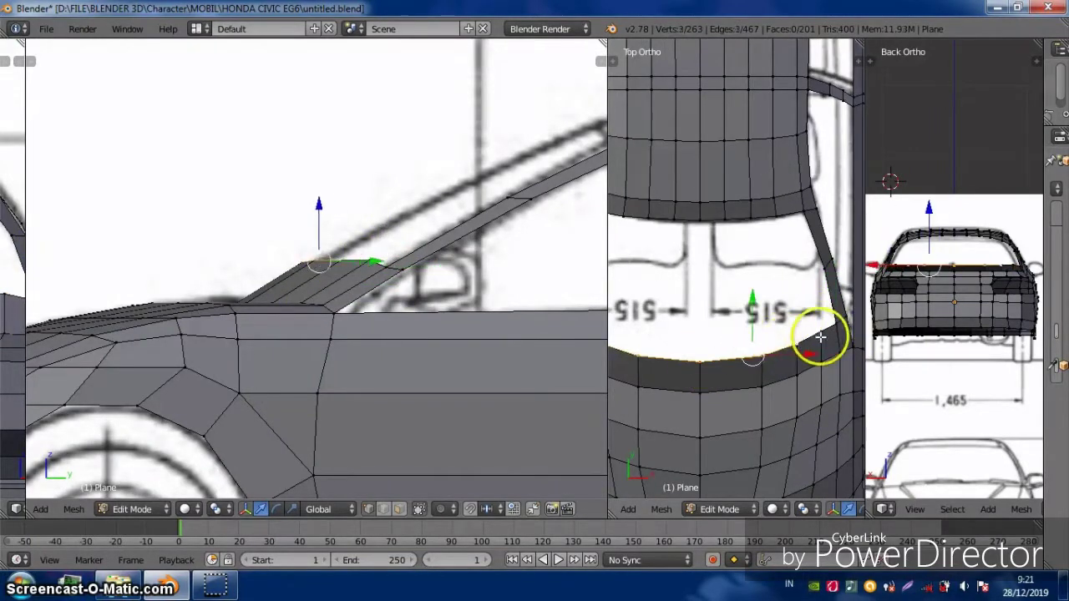
pyautogui.press('e')
pyautogui.click(518, 218)
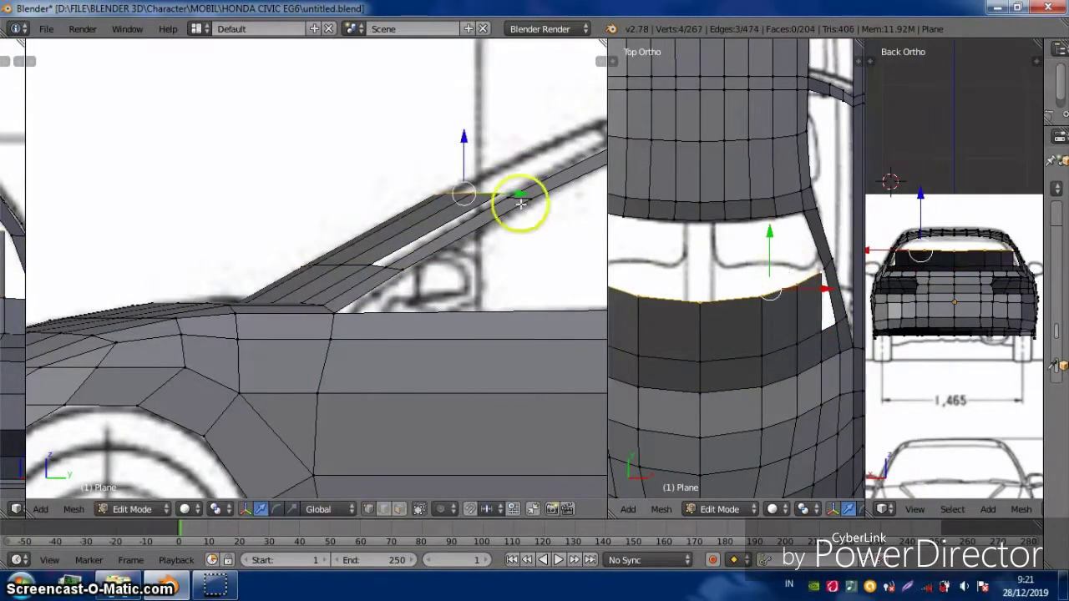
pyautogui.scroll(-1, 518, 217)
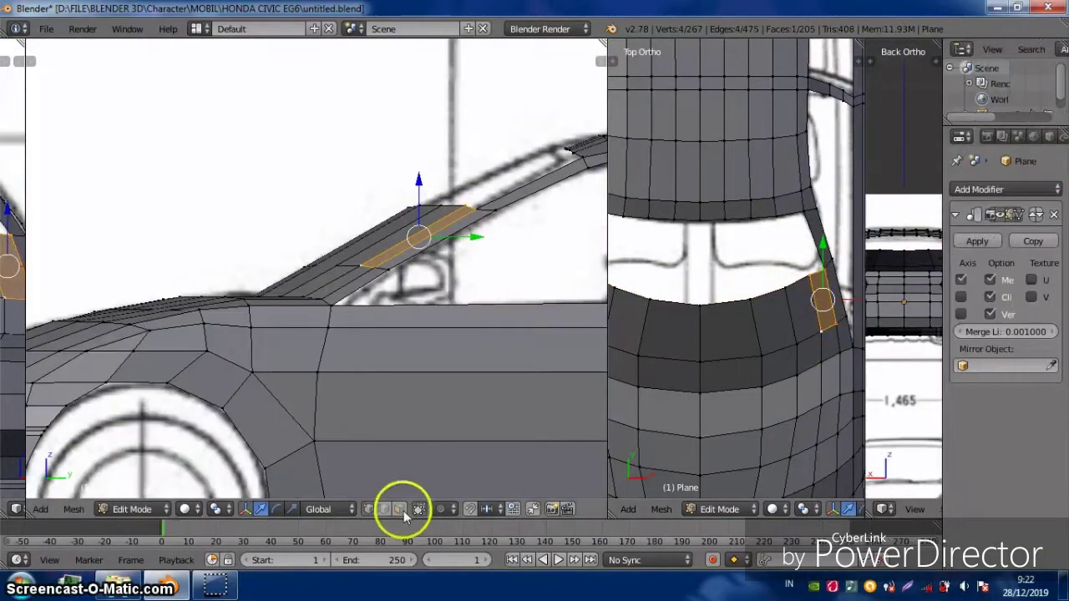
# Select all windshield faces and assign them a new near-black material
pyautogui.click(399, 509)
pyautogui.moveTo(401, 468); pyautogui.dragTo(430, 334, button='middle')
pyautogui.click(1042, 139)
pyautogui.click(990, 298)
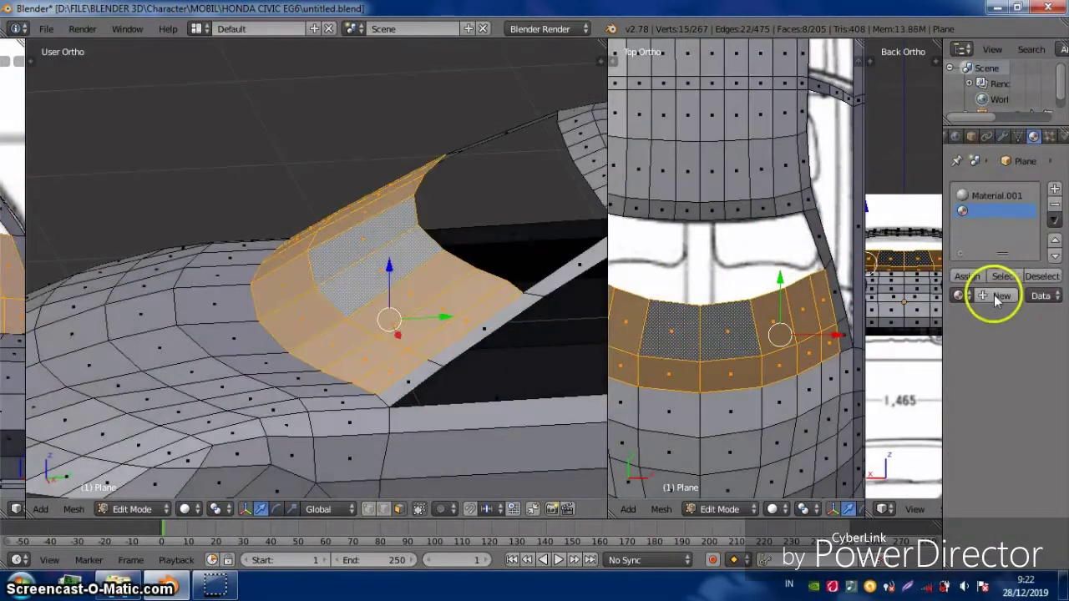
pyautogui.click(978, 363)
pyautogui.click(990, 263)
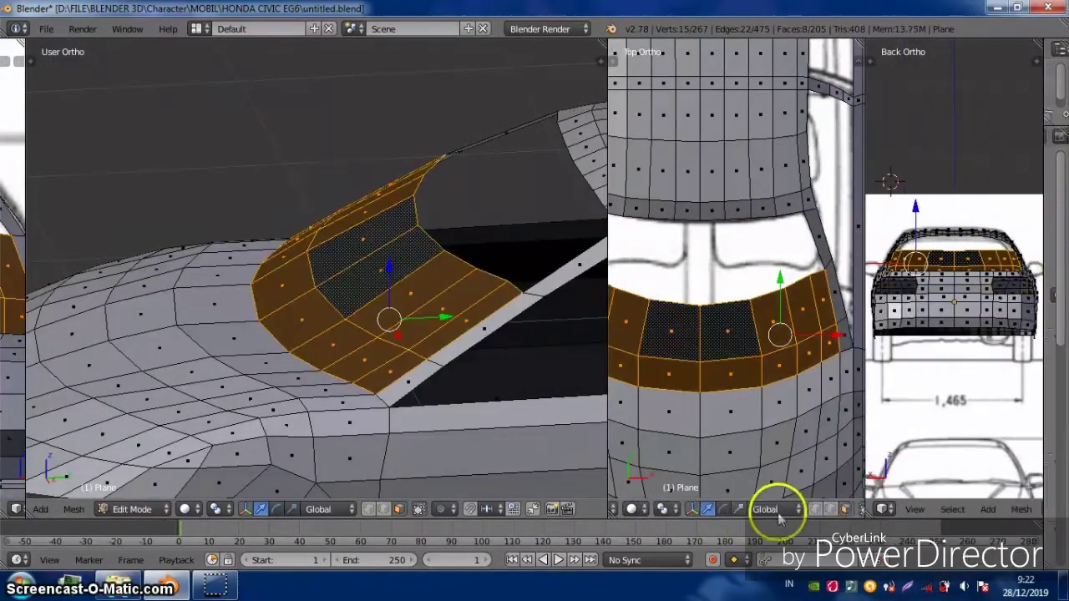
# Extrude the windshield's upper edge toward the front of the roof
pyautogui.keyDown('alt'); pyautogui.rightClick(752, 271); pyautogui.keyUp('alt')
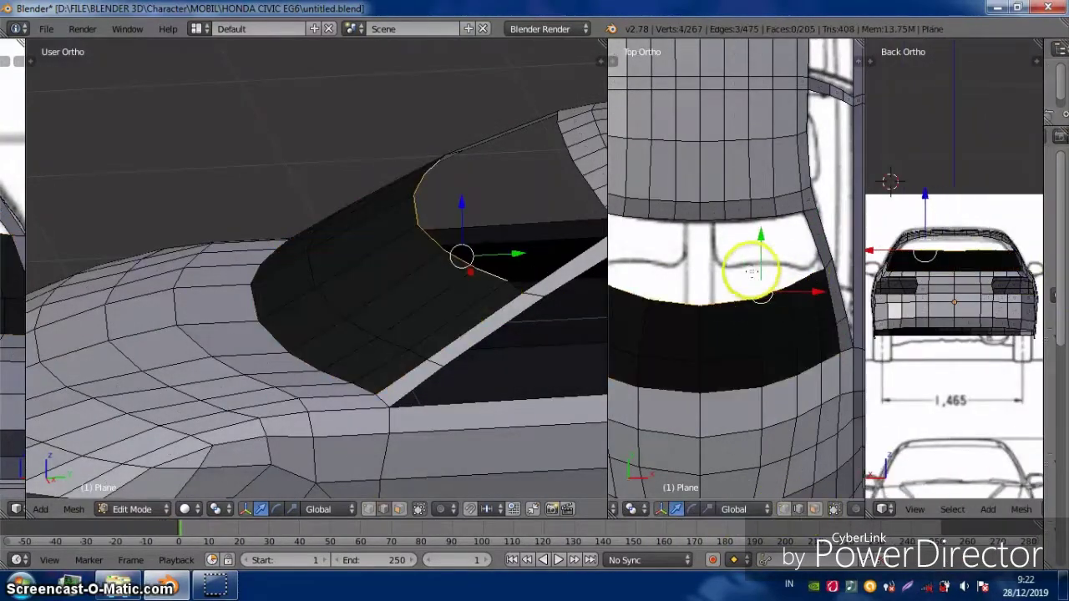
pyautogui.press('KP_3')
pyautogui.press('e')
pyautogui.click(420, 176)
# Move the windshield's upper vertices onto the roof's front edge and merge them with the roof vertices
pyautogui.press('g')
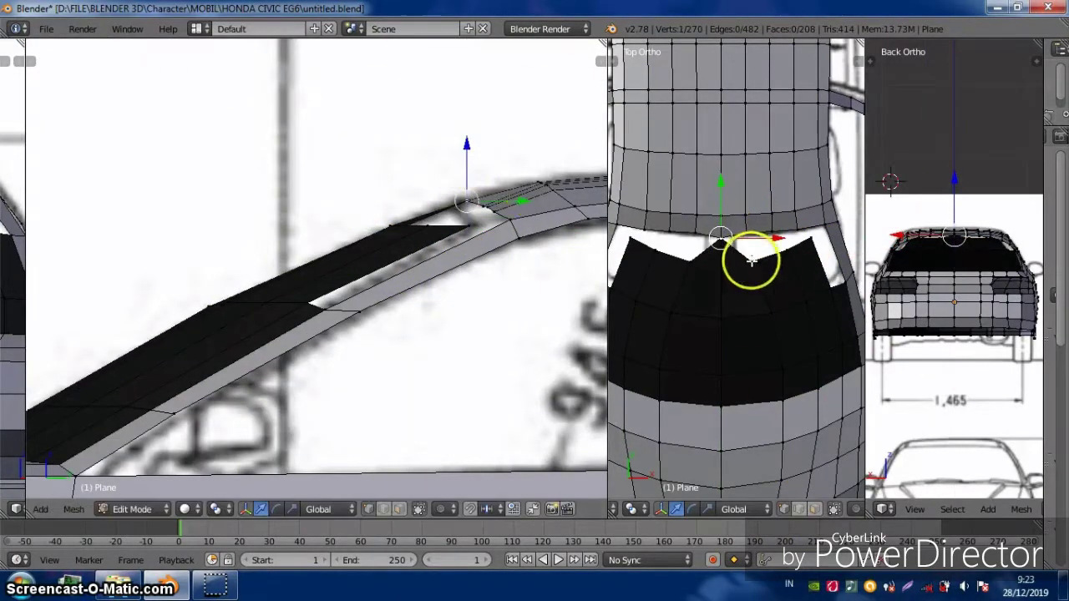
pyautogui.press('g')
pyautogui.click(747, 198)
pyautogui.press('g')
pyautogui.press('z')
pyautogui.click(471, 161)
pyautogui.hotkey('alt', 'm')
pyautogui.click(758, 227)
pyautogui.click(809, 188)
# Adjust the vertices beside the A-pillar and roof corner, and assign the near-black material to the windshield's corner face
pyautogui.keyDown('ctrl'); pyautogui.rightClick(842, 280); pyautogui.keyUp('ctrl')
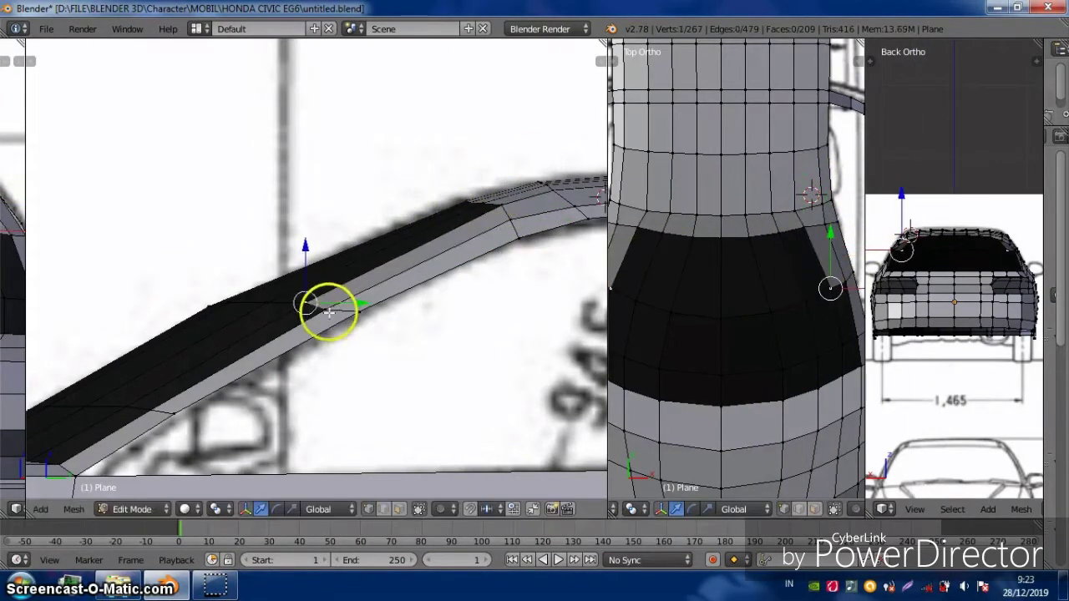
pyautogui.rightClick(497, 241)
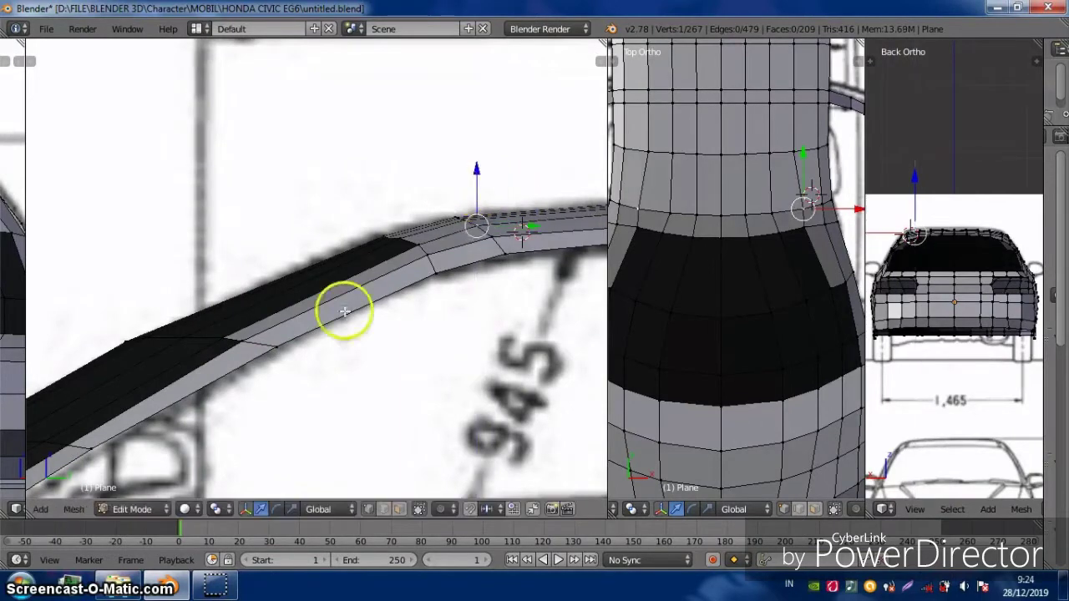
pyautogui.scroll(-1, 375, 249)
pyautogui.rightClick(326, 288)
pyautogui.moveTo(1044, 286); pyautogui.dragTo(1011, 276)
pyautogui.click(971, 277)
# Extrude the front side window's edge loop and scale it inward to form a thin frame
pyautogui.scroll(-4, 375, 249)
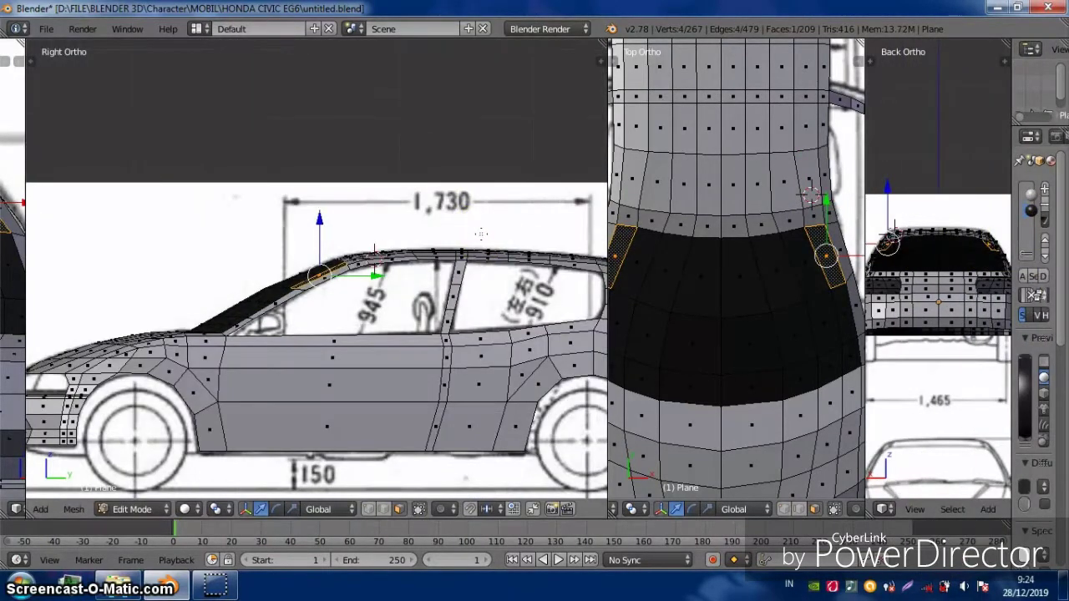
pyautogui.scroll(2, 389, 345)
pyautogui.keyDown('alt'); pyautogui.rightClick(484, 362); pyautogui.keyUp('alt')
pyautogui.press('e')
pyautogui.press('s')
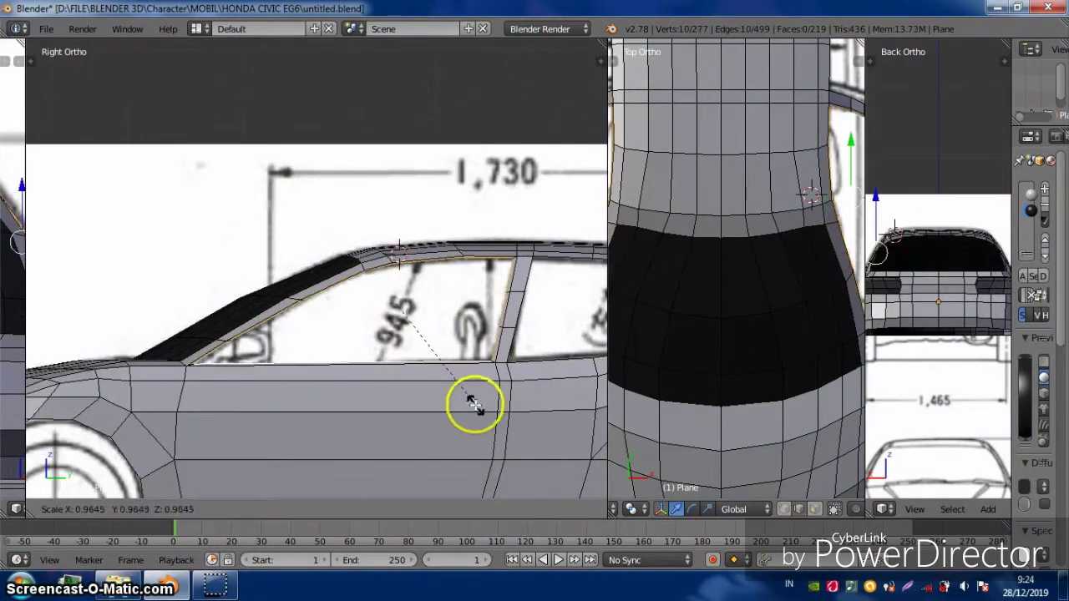
# Select the front window frame's face loop and give it a new dark grey material named mika
pyautogui.hotkey('ctrl', 'Tab')
pyautogui.keyDown('alt'); pyautogui.rightClick(334, 270); pyautogui.keyUp('alt')
pyautogui.moveTo(1012, 275); pyautogui.dragTo(912, 276)
pyautogui.click(949, 424)
pyautogui.moveTo(967, 334); pyautogui.dragTo(967, 351)
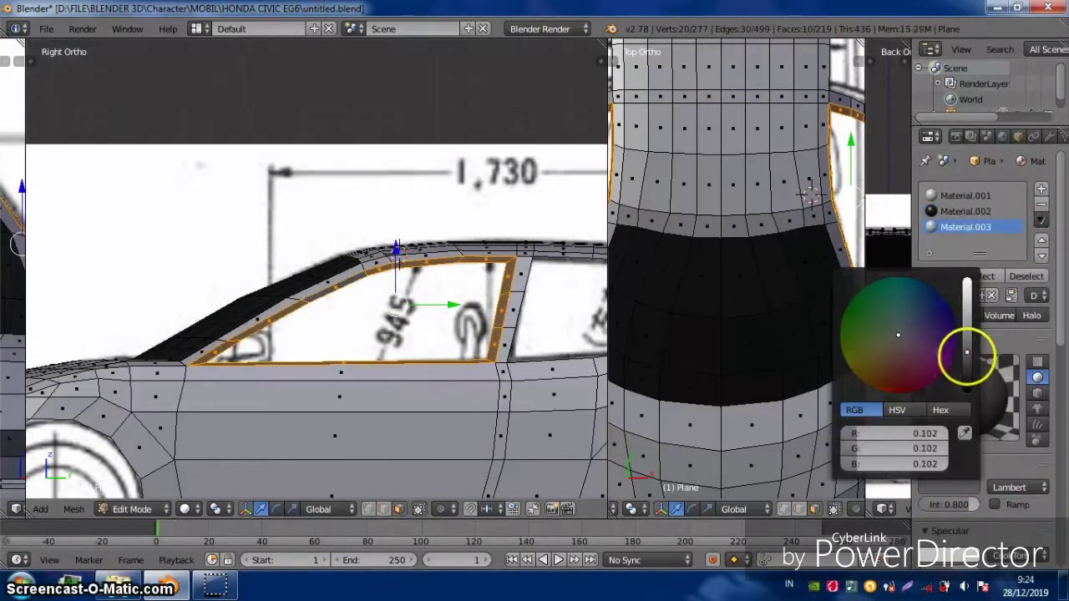
# Extrude the rear side window's edge loop for its frame and undo the last change
pyautogui.keyDown('alt'); pyautogui.rightClick(539, 261); pyautogui.keyUp('alt')
pyautogui.keyDown('shift'); pyautogui.moveTo(539, 262); pyautogui.dragTo(396, 254, button='middle'); pyautogui.keyUp('shift')
pyautogui.hotkey('ctrl', 'z')
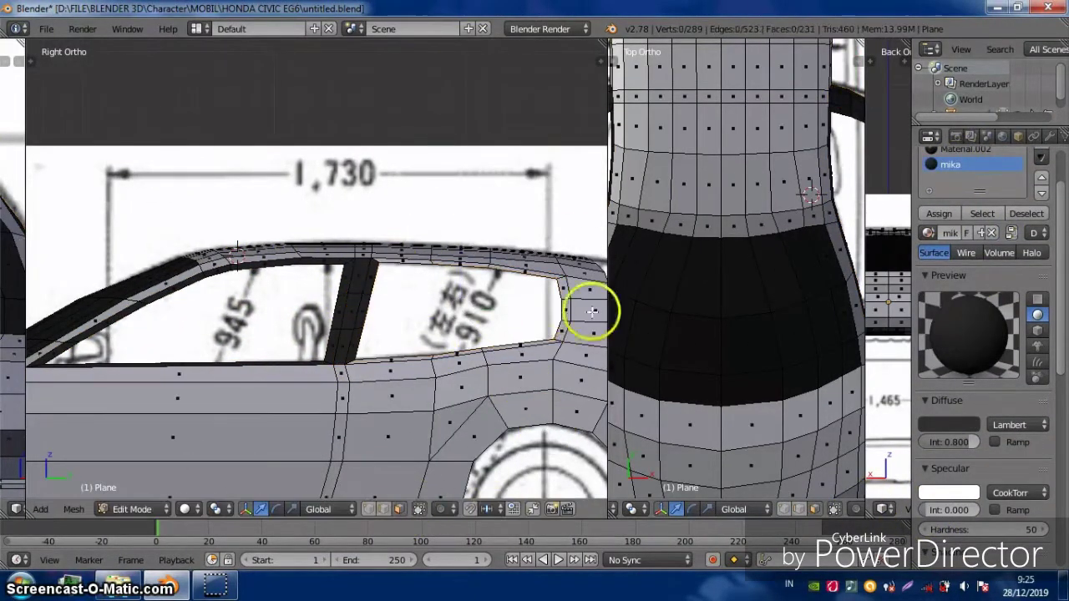
# Add vertical loop cuts through the front door below the side window
pyautogui.keyDown('ctrl'); pyautogui.hscroll(-5, 331, 264); pyautogui.keyUp('ctrl')
pyautogui.keyDown('shift'); pyautogui.scroll(-3, 192, 329); pyautogui.keyUp('shift')
pyautogui.keyDown('alt'); pyautogui.rightClick(263, 322); pyautogui.keyUp('alt')
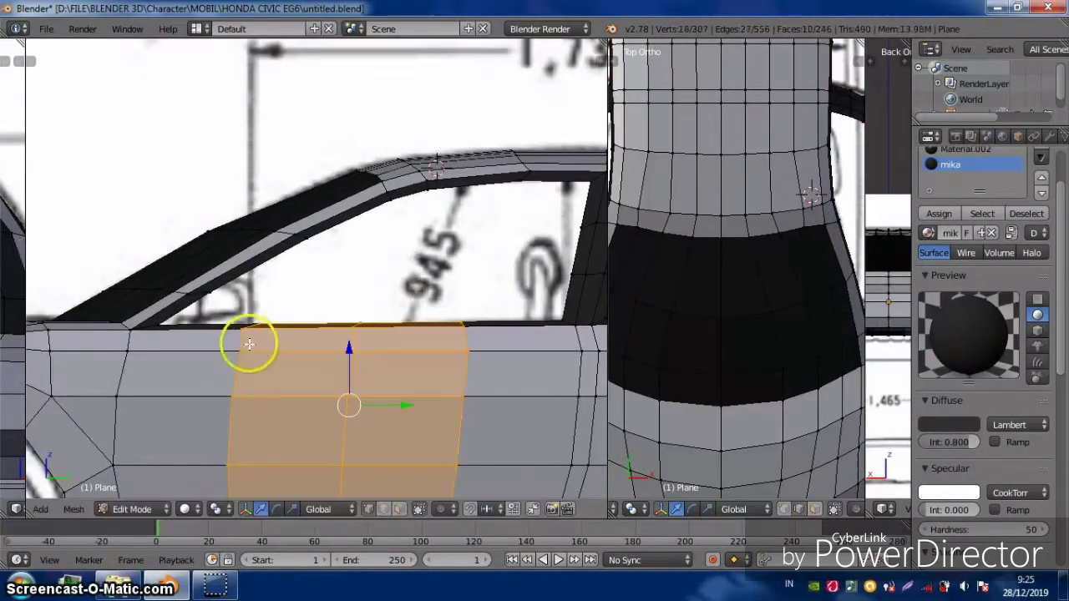
# Add another vertical loop cut through the front door panels beneath the side window
pyautogui.hotkey('ctrl', 'r')
pyautogui.click(258, 374)
pyautogui.click(258, 374)
pyautogui.scroll(1, 245, 266)
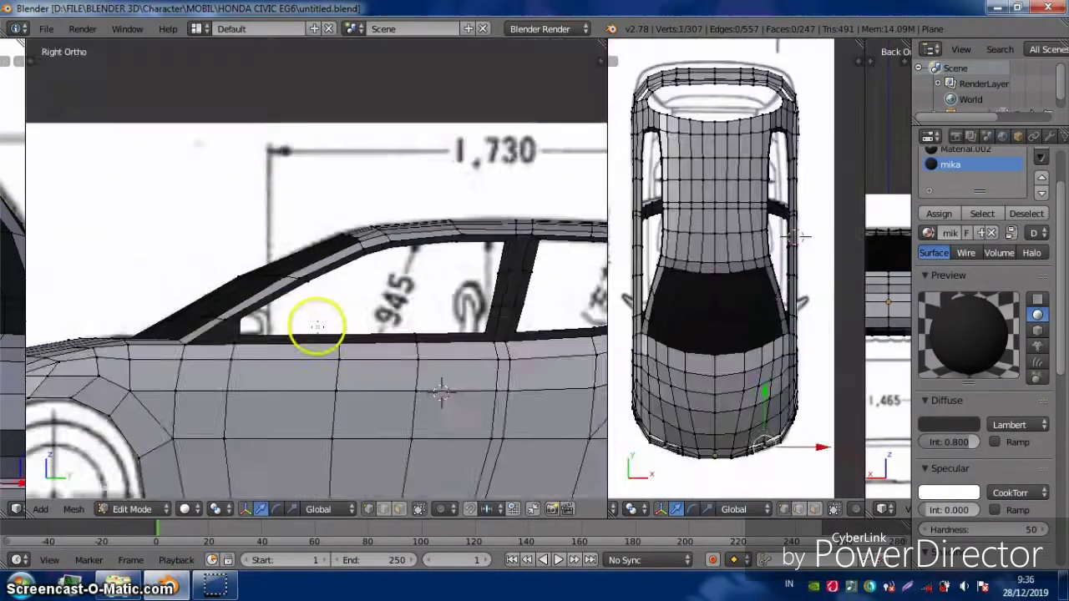
# Fill the front section of the front side window with glass faces and assign them Material.002
pyautogui.scroll(2, 317, 327)
pyautogui.rightClick(251, 351)
pyautogui.click(939, 213)
pyautogui.rightClick(351, 268)
pyautogui.scroll(-2, 427, 275)
pyautogui.keyDown('shift'); pyautogui.rightClick(432, 358); pyautogui.keyUp('shift')
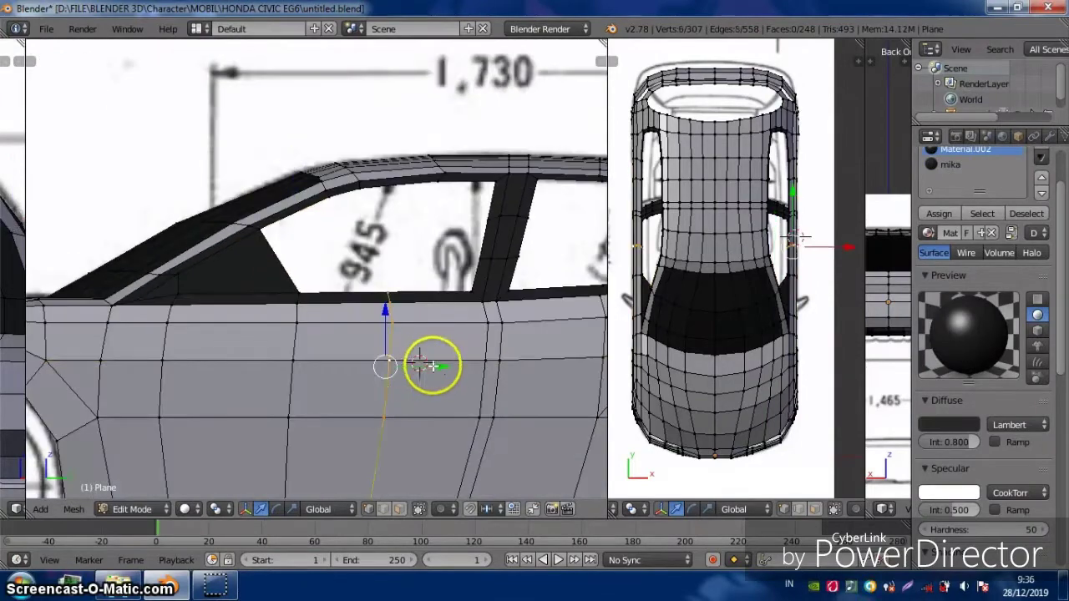
pyautogui.press('f')
pyautogui.scroll(2, 358, 292)
pyautogui.click(932, 213)
pyautogui.scroll(-1, 455, 265)
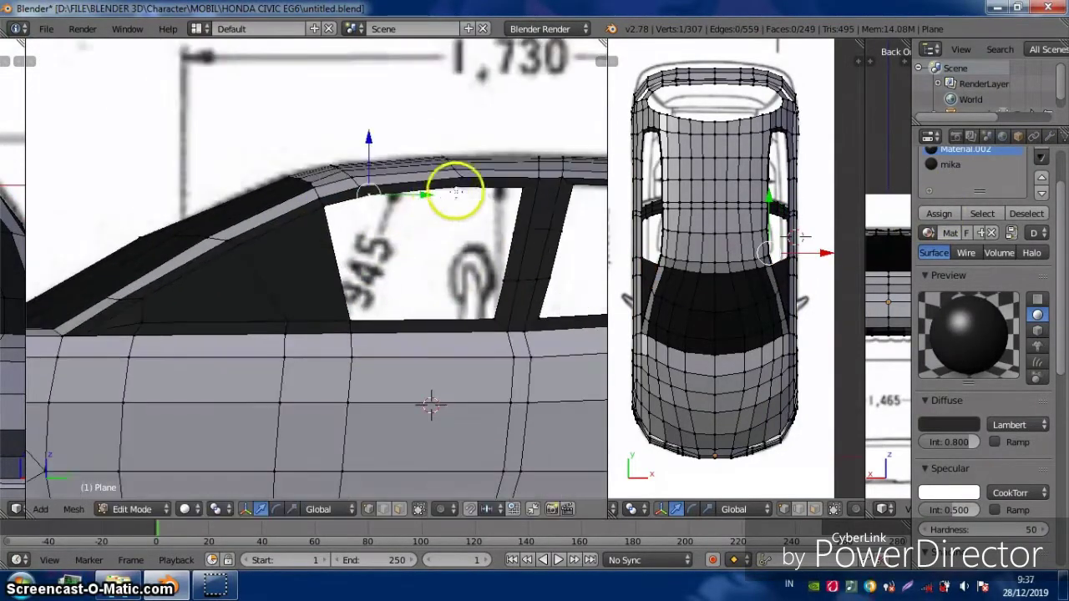
# Add a vertical loop cut through the rear part of the front door and fill the next glass faces up to the window's middle
pyautogui.hotkey('ctrl', 'r')
pyautogui.click(377, 275)
pyautogui.rightClick(371, 164)
pyautogui.scroll(1, 371, 165)
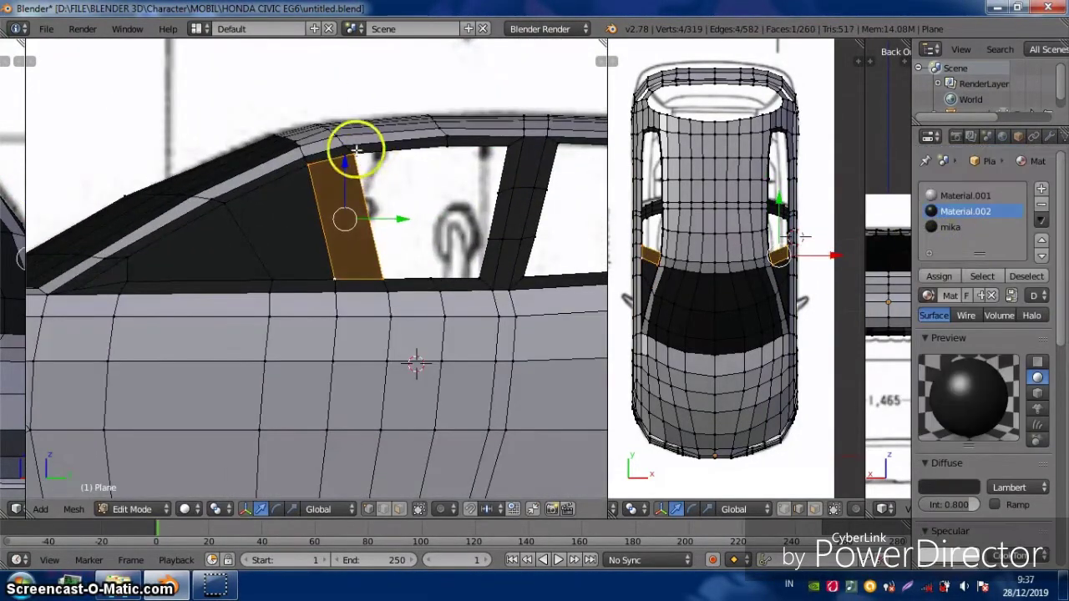
pyautogui.rightClick(465, 276)
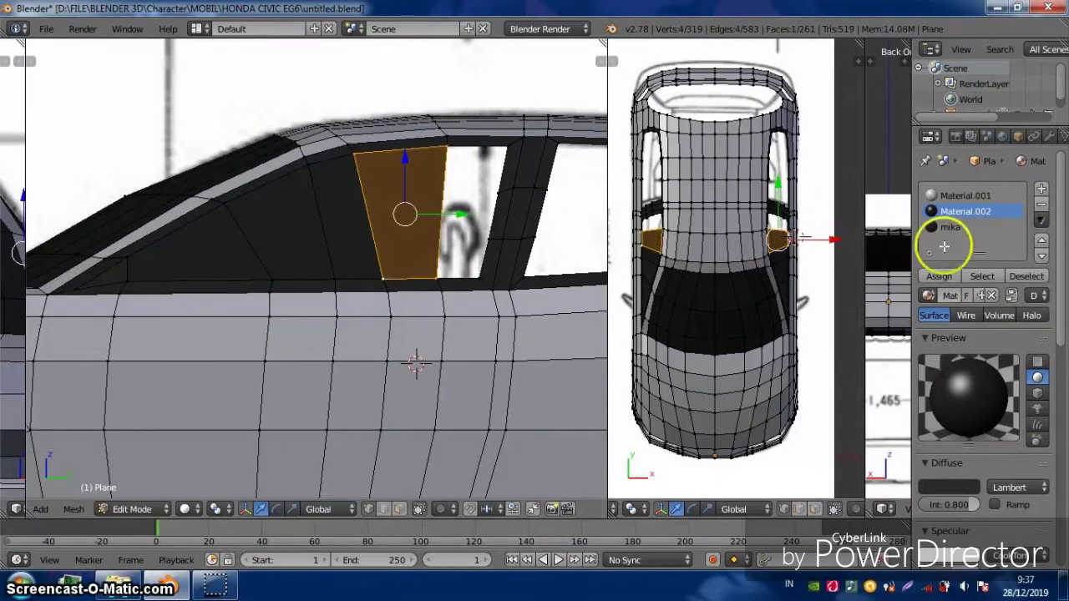
pyautogui.keyDown('shift'); pyautogui.moveTo(446, 237); pyautogui.dragTo(430, 251, button='middle'); pyautogui.keyUp('shift')
# Add a horizontal loop cut across the front side glass and fill the remaining gap beside the door pillar
pyautogui.hotkey('ctrl', 'r')
pyautogui.click(412, 239)
pyautogui.rightClick(484, 163)
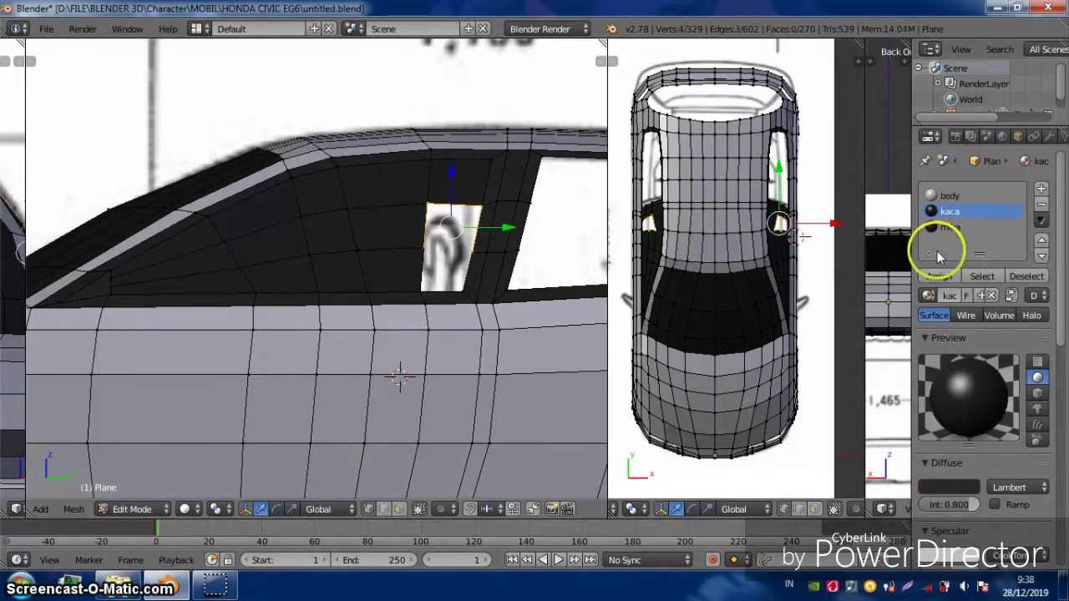
pyautogui.rightClick(473, 248)
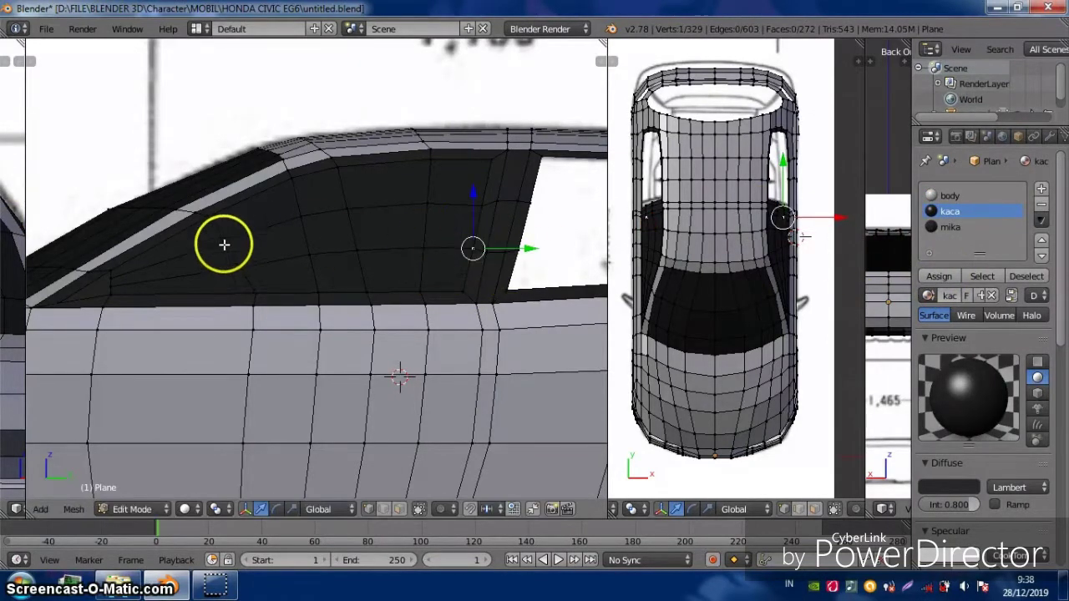
# Fill the front half of the rear side window with stacked glass faces, from the pillar to its first bottom vertex
pyautogui.keyDown('ctrl'); pyautogui.scroll(-4, 501, 231); pyautogui.keyUp('ctrl')
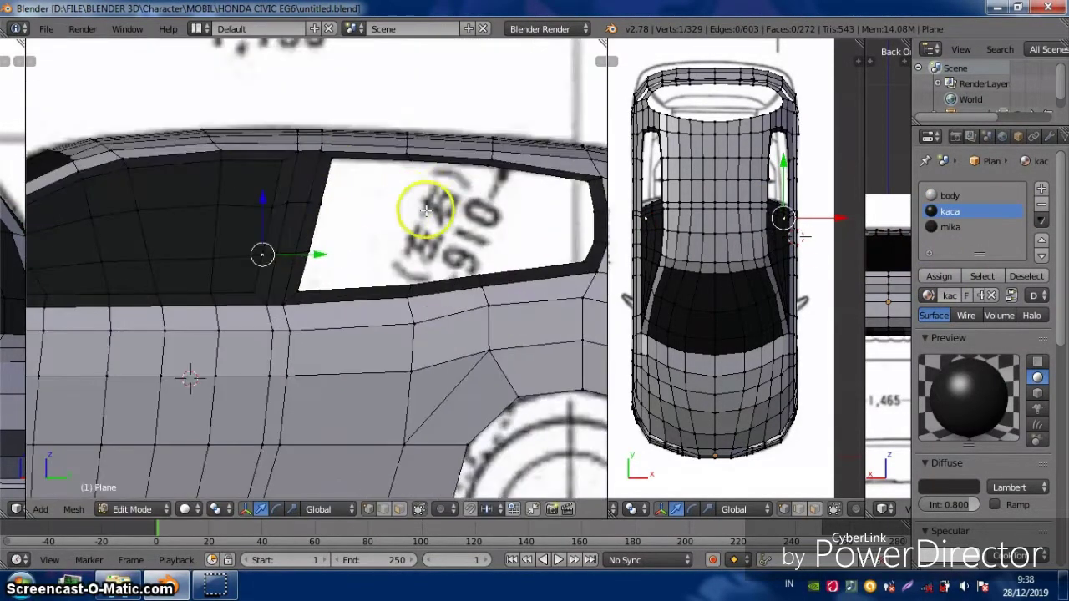
pyautogui.rightClick(359, 292)
pyautogui.rightClick(250, 253)
pyautogui.keyDown('shift'); pyautogui.moveTo(250, 253); pyautogui.dragTo(275, 274, button='middle'); pyautogui.keyUp('shift')
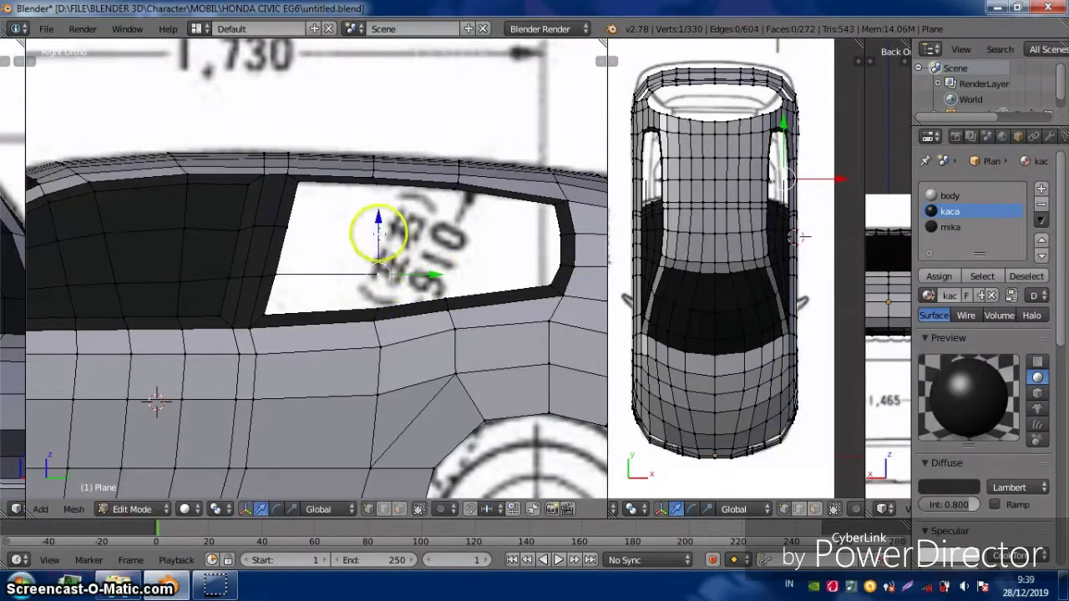
pyautogui.press('f')
pyautogui.scroll(5, 763, 203)
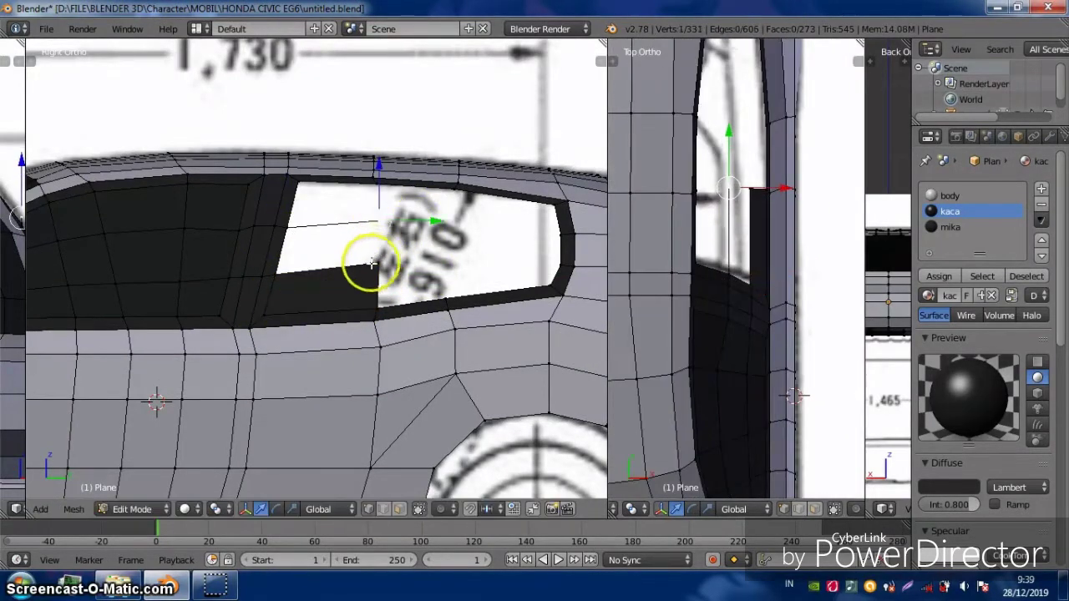
pyautogui.keyDown('ctrl'); pyautogui.rightClick(378, 221); pyautogui.keyUp('ctrl')
pyautogui.press('f')
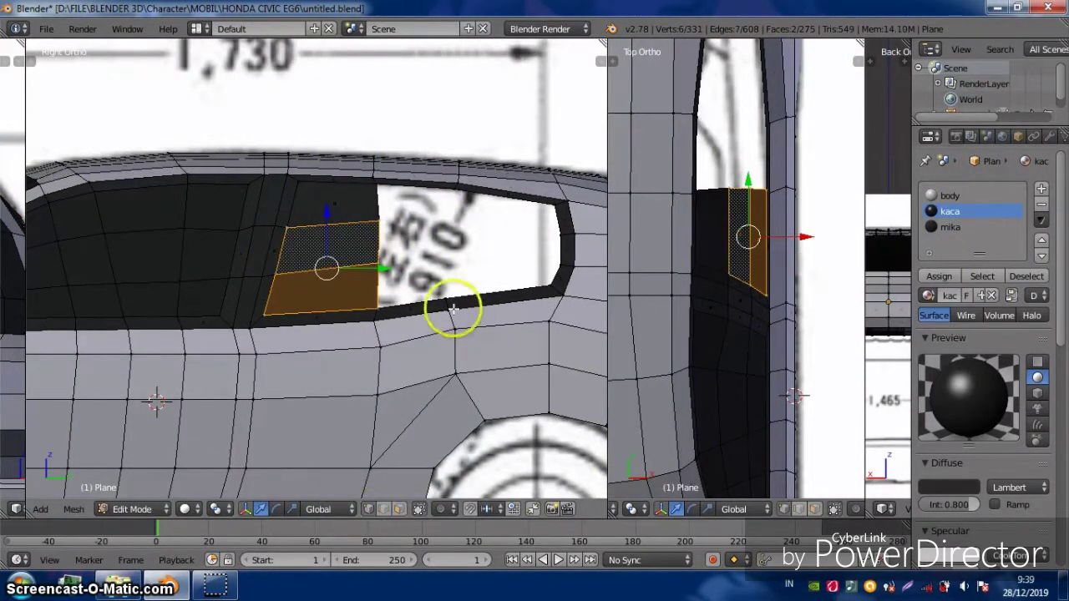
# Fill the remaining rear half of the rear side window with glass faces and save the file
pyautogui.keyDown('ctrl'); pyautogui.rightClick(477, 232); pyautogui.keyUp('ctrl')
pyautogui.hotkey('ctrl', 'z')
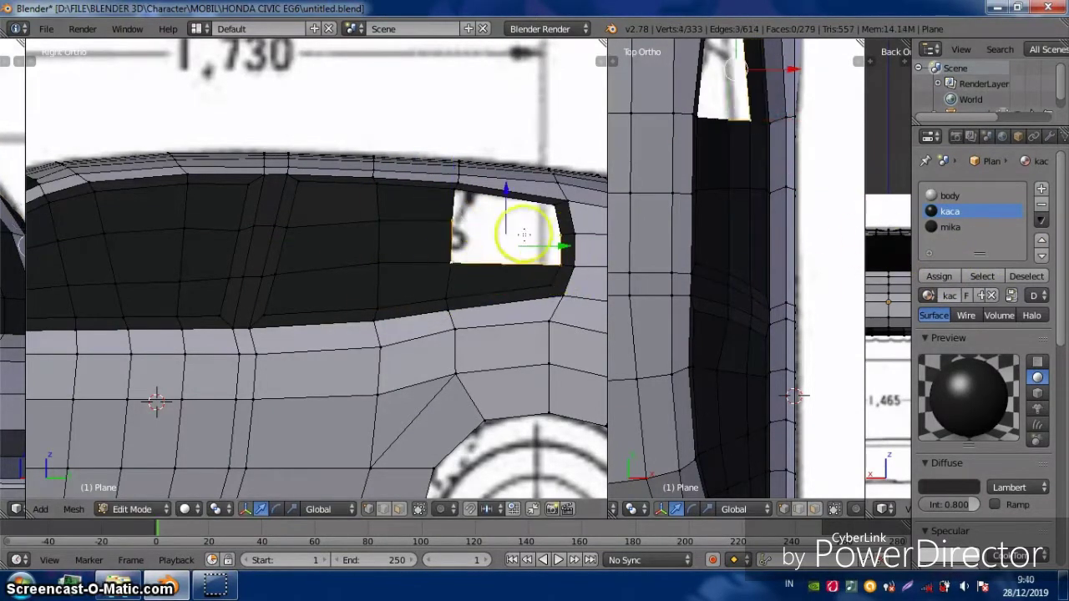
pyautogui.press('f')
pyautogui.scroll(-5, 429, 210)
pyautogui.rightClick(788, 371)
pyautogui.hotkey('ctrl', 's')
# Select the roof's rear edge and extrude it backward and down to start the tailgate window surround
pyautogui.scroll(2, 751, 238)
pyautogui.scroll(-8, 847, 210)
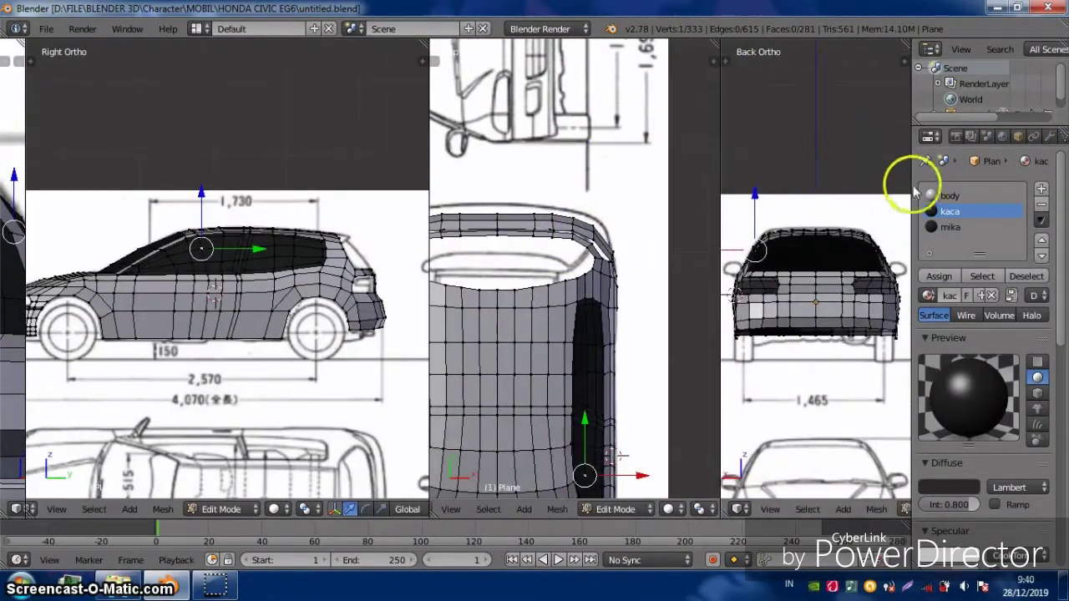
pyautogui.scroll(3, 651, 208)
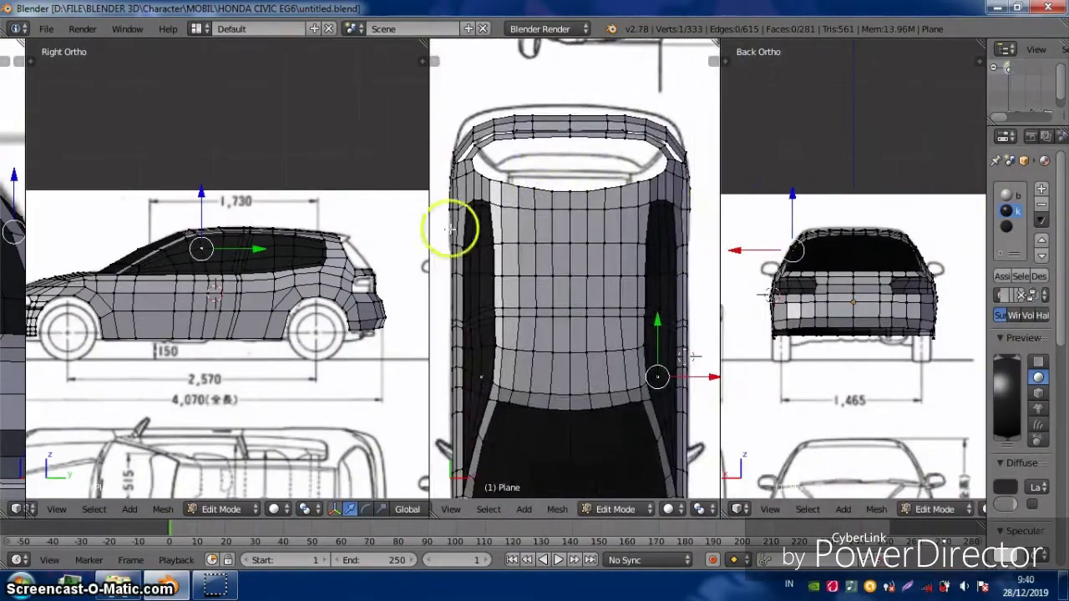
pyautogui.scroll(4, 907, 227)
pyautogui.scroll(3, 571, 144)
pyautogui.keyDown('alt'); pyautogui.rightClick(663, 353); pyautogui.keyUp('alt')
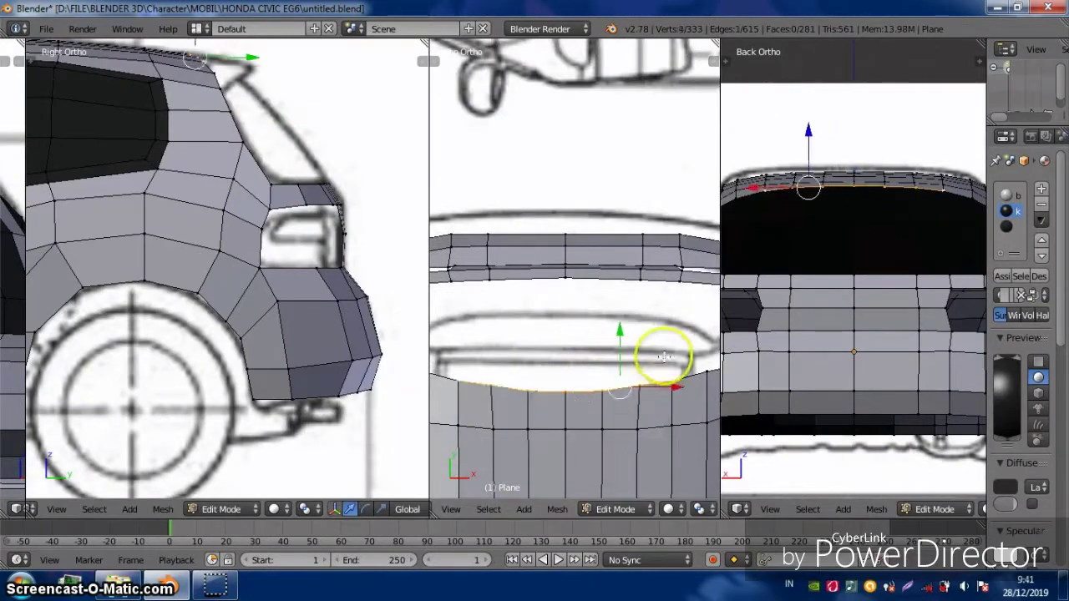
pyautogui.scroll(2, 663, 353)
pyautogui.scroll(1, 279, 114)
pyautogui.press('e')
pyautogui.click(249, 198)
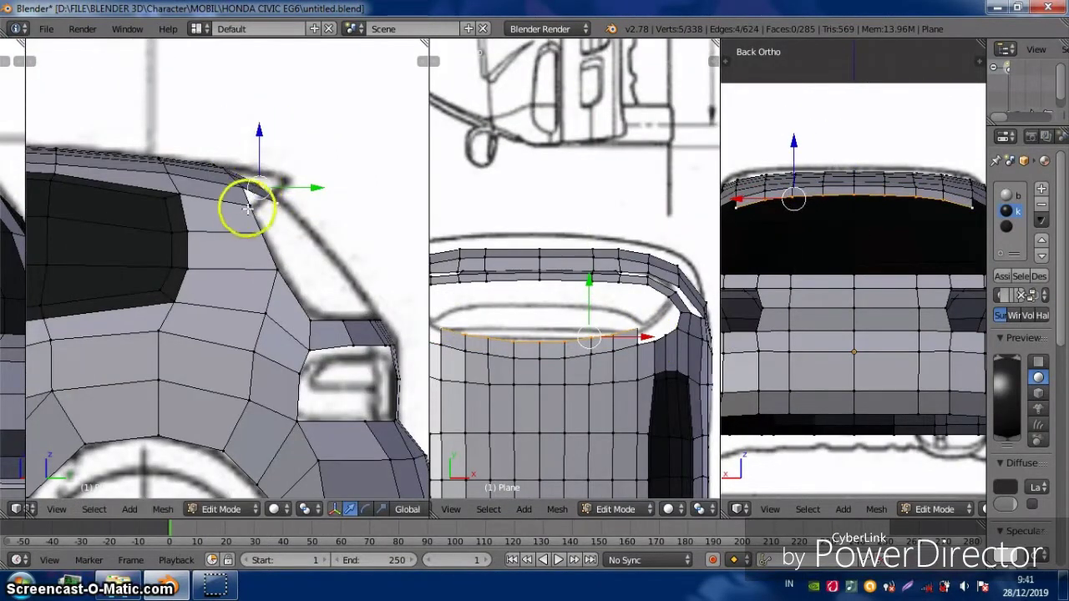
# Extrude the rear pillar's edge backward toward the blueprint's tailgate line
pyautogui.scroll(2, 637, 263)
pyautogui.press('e')
pyautogui.click(317, 269)
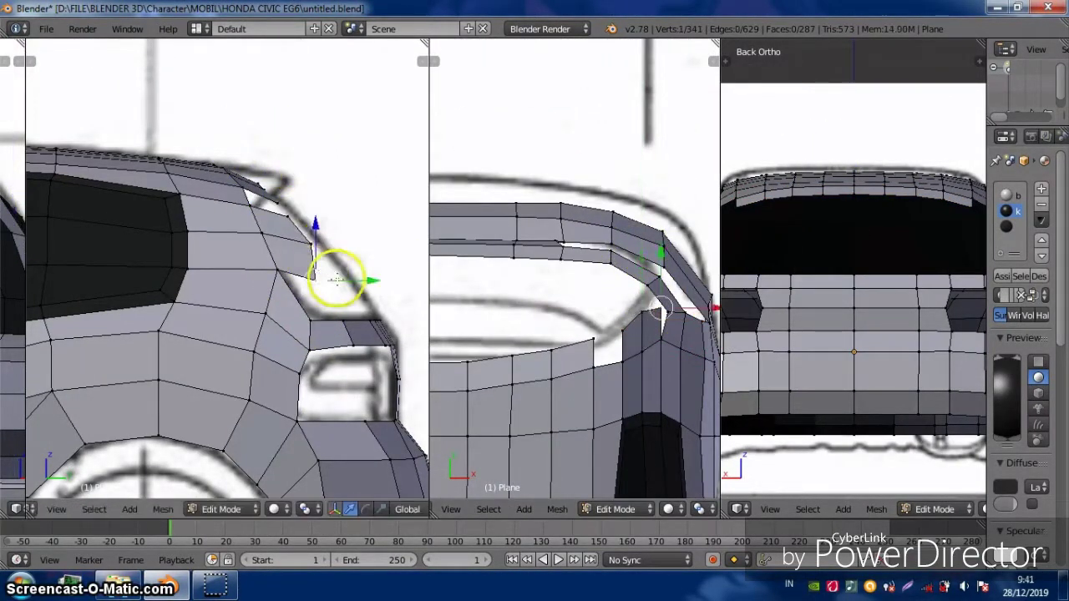
pyautogui.scroll(2, 253, 195)
pyautogui.rightClick(668, 220)
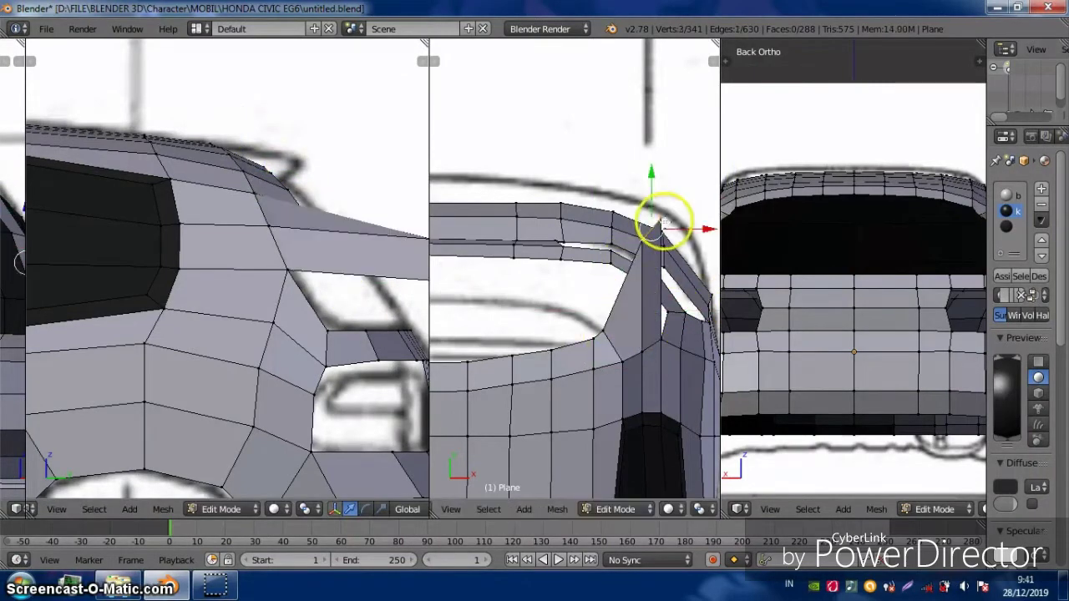
# Adjust the rear pillar strip's vertices to the tailgate outline and join the strip to the roof and the rear panel
pyautogui.hotkey('shift', 'v')
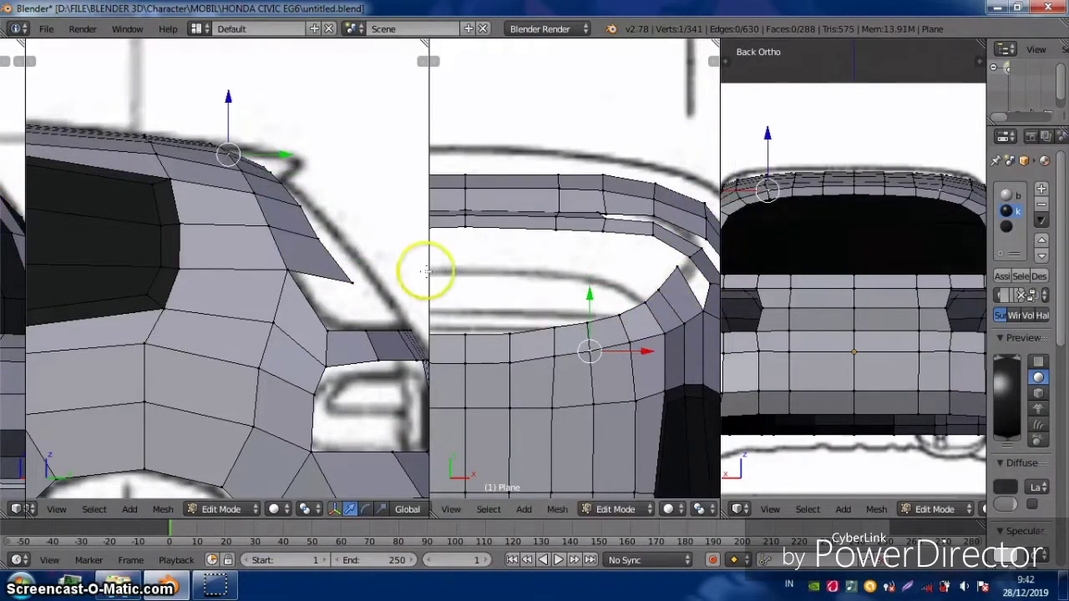
pyautogui.moveTo(677, 324); pyautogui.dragTo(644, 269, button='right')
pyautogui.rightClick(390, 327)
pyautogui.scroll(-2, 389, 326)
pyautogui.rightClick(636, 301)
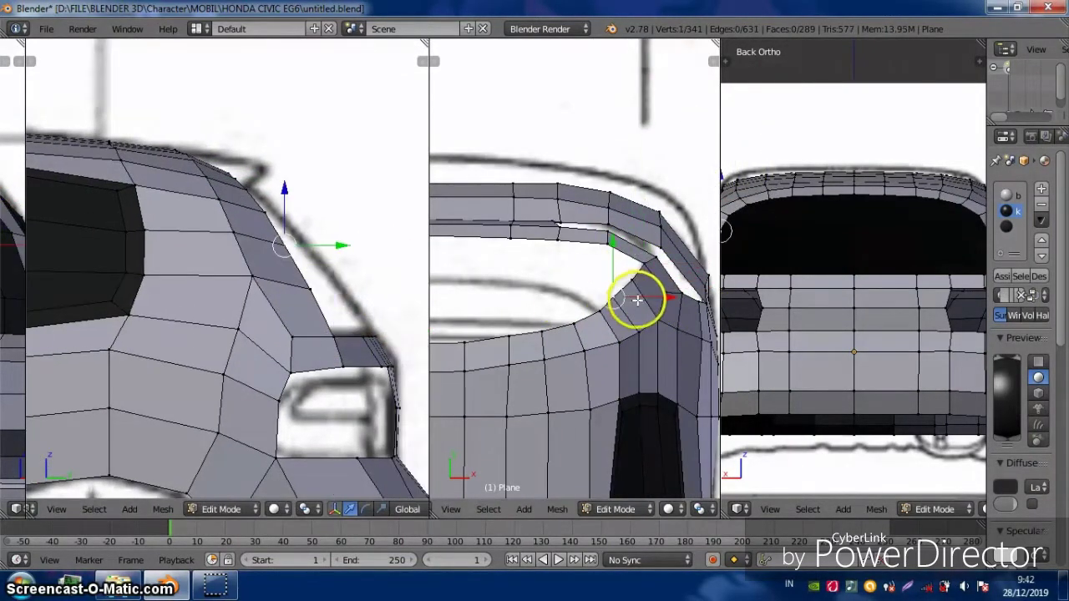
# Extrude the rear window opening's upper and side edge loop inward to form a band of dark glass faces
pyautogui.keyDown('alt'); pyautogui.rightClick(581, 347); pyautogui.keyUp('alt')
pyautogui.moveTo(580, 348); pyautogui.dragTo(554, 315, button='middle')
pyautogui.keyDown('alt'); pyautogui.rightClick(568, 250); pyautogui.keyUp('alt')
pyautogui.keyDown('alt'); pyautogui.rightClick(573, 299); pyautogui.keyUp('alt')
pyautogui.moveTo(568, 251); pyautogui.dragTo(644, 422, button='middle')
pyautogui.scroll(1, 295, 270)
pyautogui.press('e')
pyautogui.click(614, 275)
pyautogui.rightClick(663, 295)
pyautogui.press('KP_7')
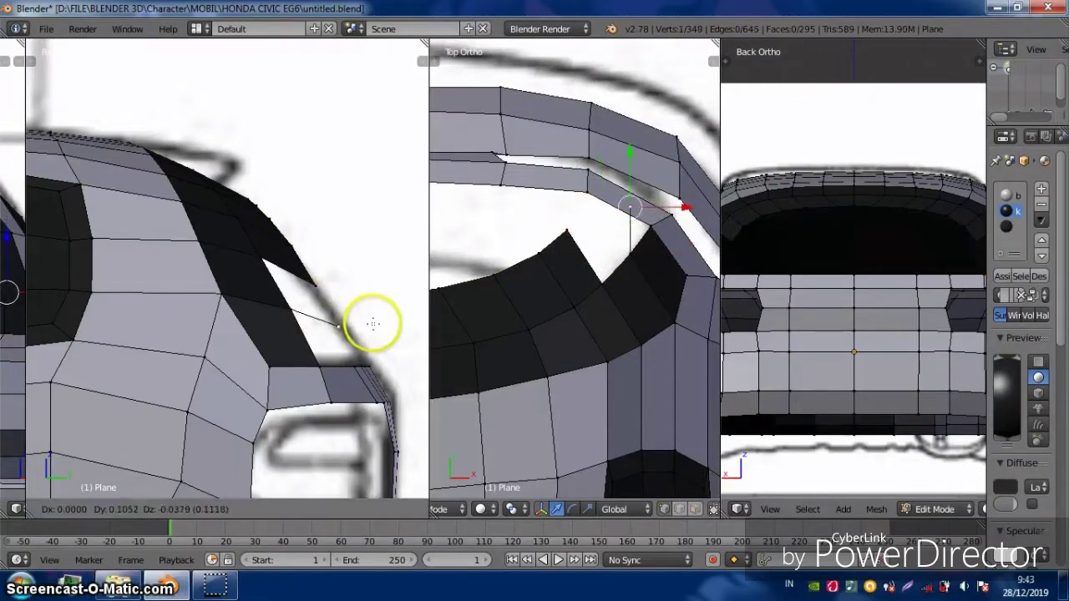
# Extrude the glass band's central edges down to the rear panel to form the rear window's middle strip
pyautogui.moveTo(695, 493); pyautogui.dragTo(660, 251, button='middle')
pyautogui.rightClick(601, 222)
pyautogui.rightClick(356, 366)
pyautogui.press('g')
pyautogui.press('z')
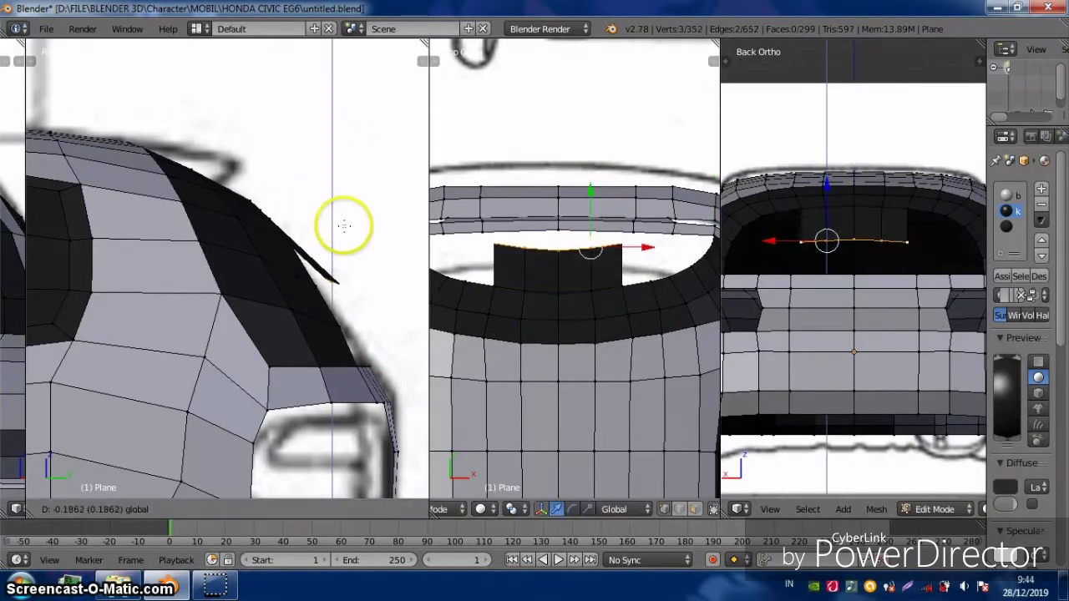
pyautogui.click(872, 261)
pyautogui.moveTo(872, 261)
pyautogui.mouseDown(button='middle')
pyautogui.moveTo(876, 306)
pyautogui.moveTo(879, 274)
pyautogui.mouseUp(button='middle')
pyautogui.press('ctrl+KP_1')
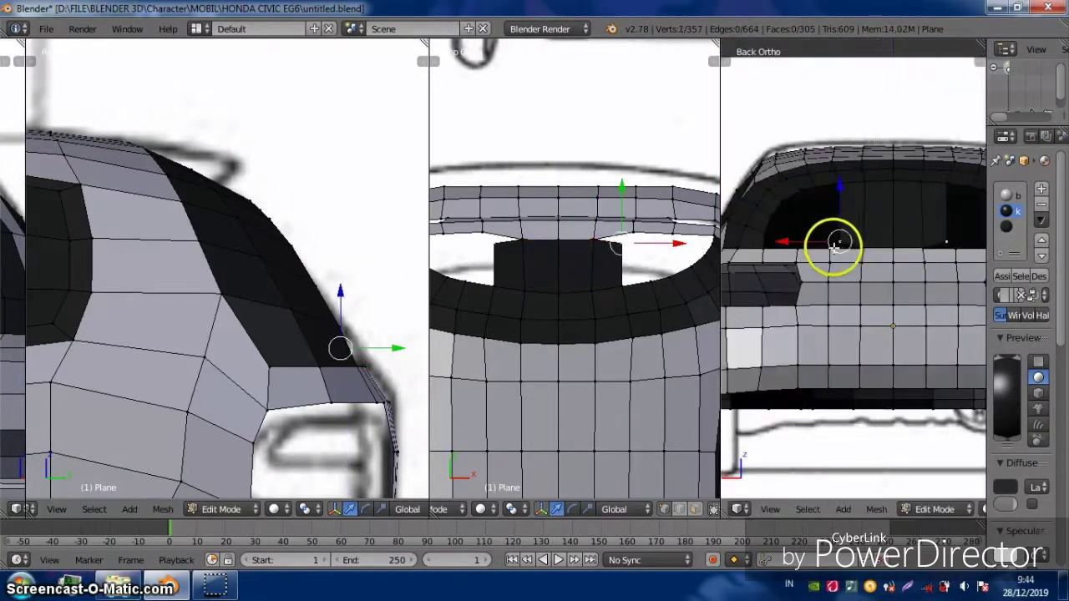
# Adjust the middle glass strip's lower vertices vertically and add a horizontal loop cut across the strip
pyautogui.press('g')
pyautogui.press('z')
pyautogui.scroll(-3, 608, 256)
pyautogui.moveTo(293, 258); pyautogui.dragTo(256, 282, button='middle')
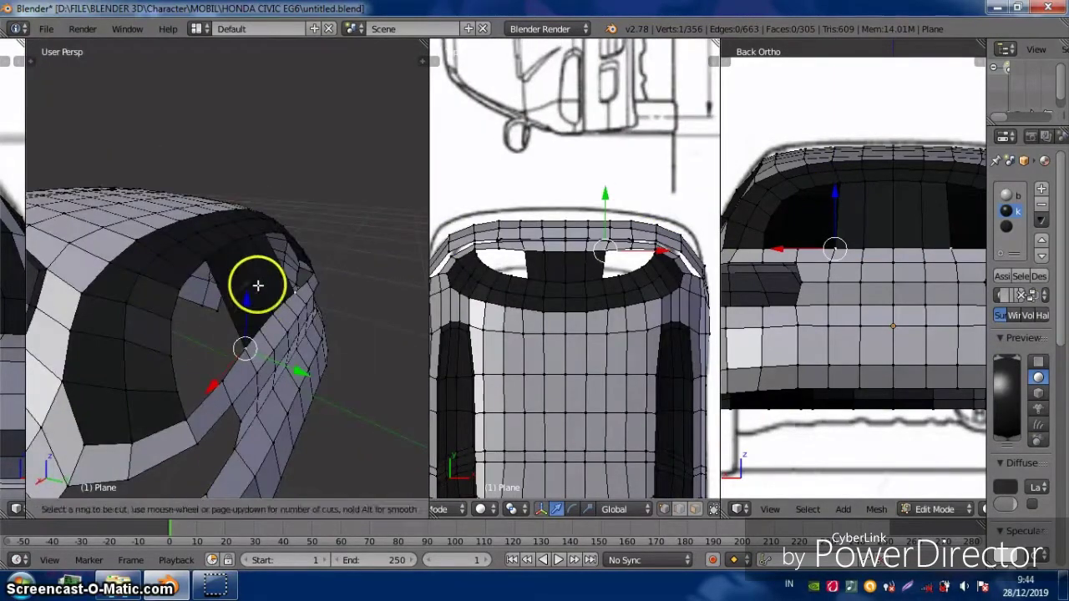
pyautogui.hotkey('ctrl', 'r')
pyautogui.click(279, 310)
pyautogui.press('KP_3')
pyautogui.scroll(3, 119, 183)
pyautogui.scroll(4, 675, 293)
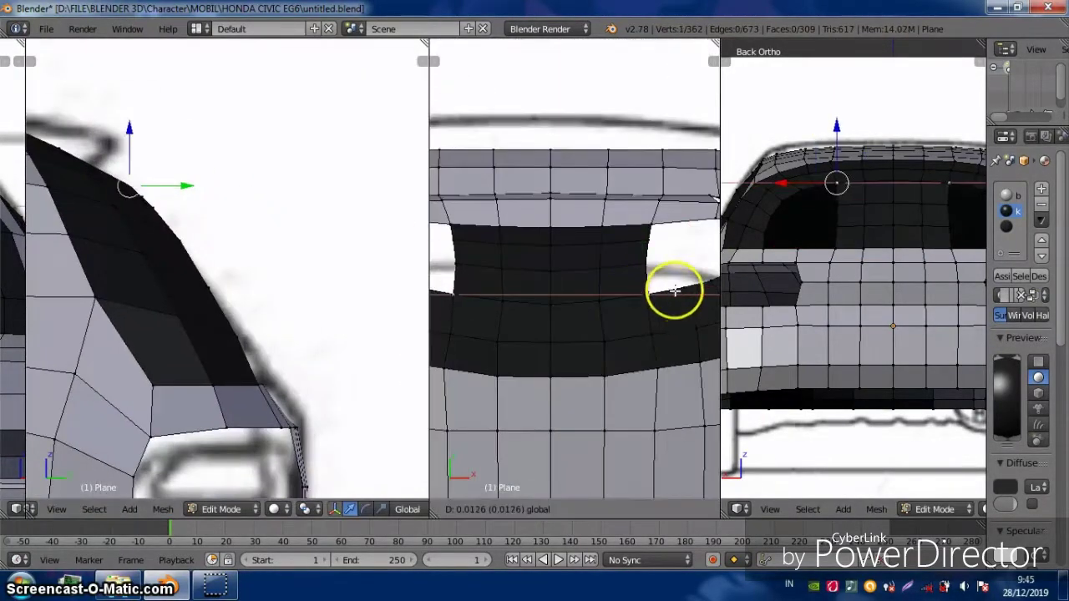
# Extrude and fill further glass faces inside the rear window's outer curve, following the blueprint's slope
pyautogui.scroll(-1, 673, 307)
pyautogui.press('e')
pyautogui.click(213, 163)
pyautogui.scroll(2, 840, 176)
pyautogui.scroll(-2, 830, 200)
pyautogui.moveTo(830, 201); pyautogui.dragTo(841, 220, button='middle')
pyautogui.press('e')
pyautogui.press('y')
pyautogui.press('f')
pyautogui.scroll(1, 597, 290)
# Add a loop cut through the rear glass band and fill the face at the window's lower outer corner
pyautogui.rightClick(618, 280)
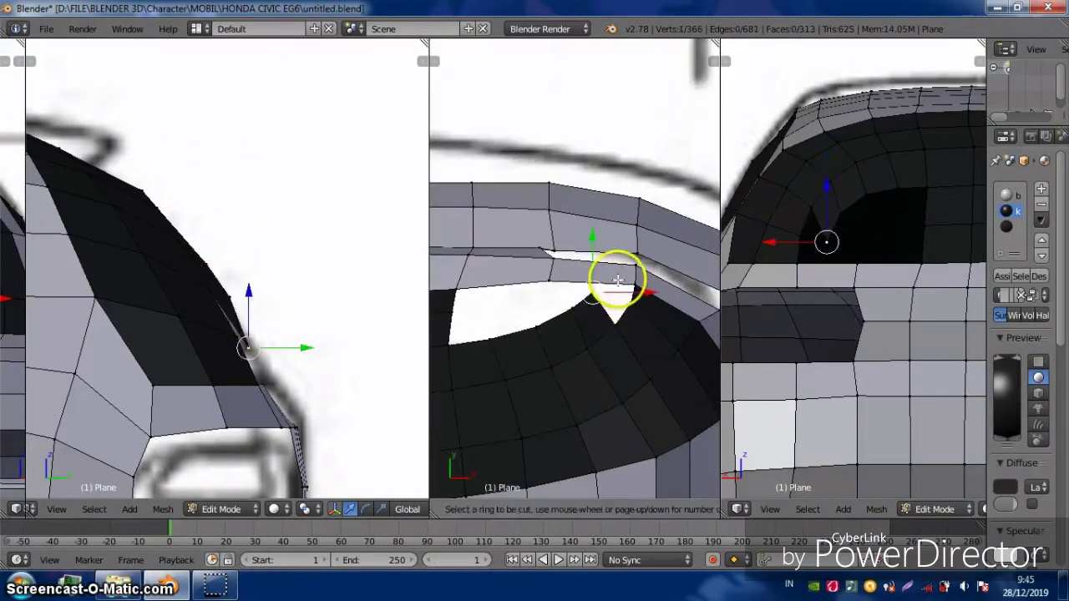
pyautogui.rightClick(633, 298)
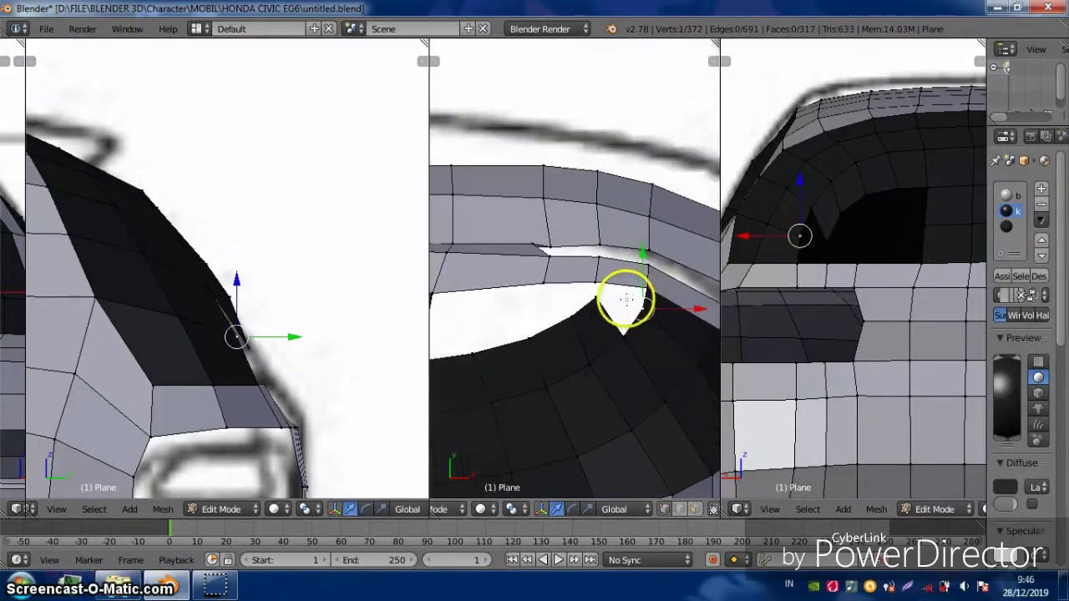
pyautogui.moveTo(633, 298); pyautogui.dragTo(587, 317, button='middle')
pyautogui.click(528, 267)
pyautogui.press('ctrl+KP_1')
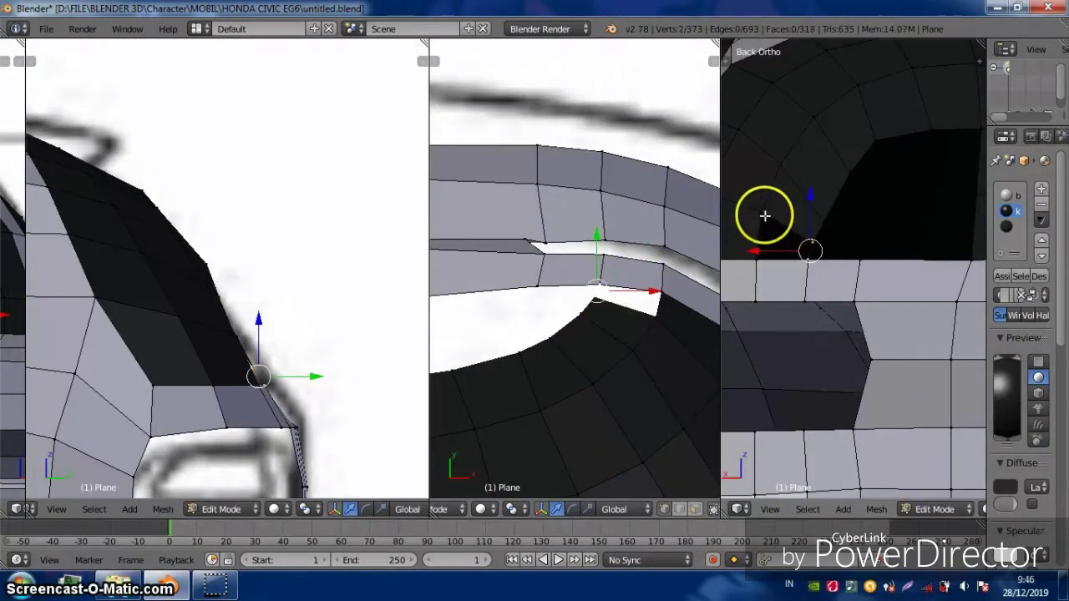
pyautogui.moveTo(927, 219); pyautogui.dragTo(883, 222, button='middle')
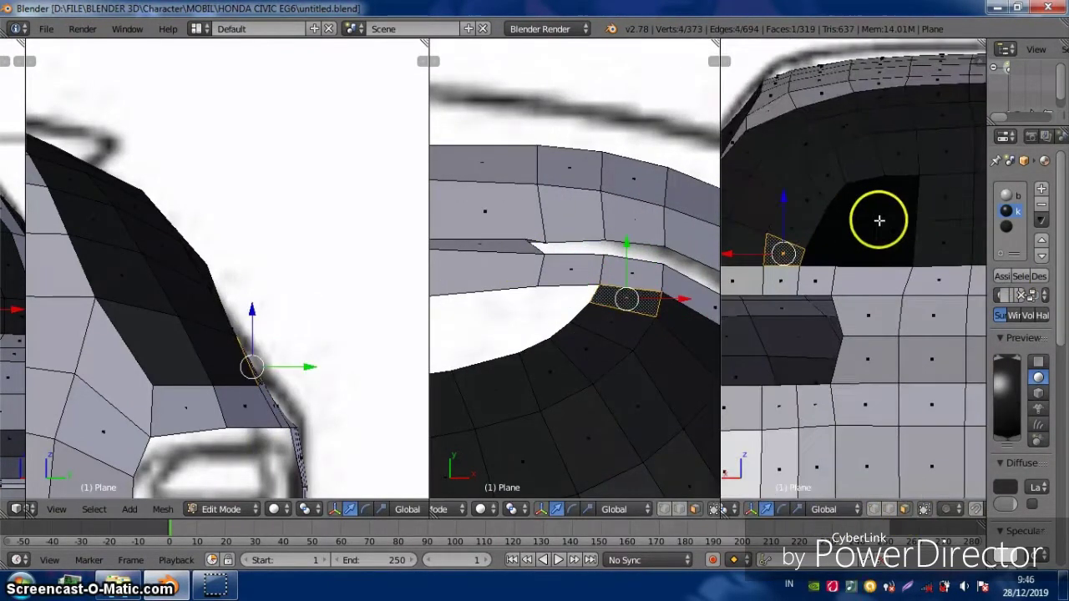
# Extrude the upper edge of the remaining rear glass gap and lower it to fill faces beside the middle strip
pyautogui.moveTo(634, 359); pyautogui.dragTo(663, 477, button='middle')
pyautogui.rightClick(599, 294)
pyautogui.press('e')
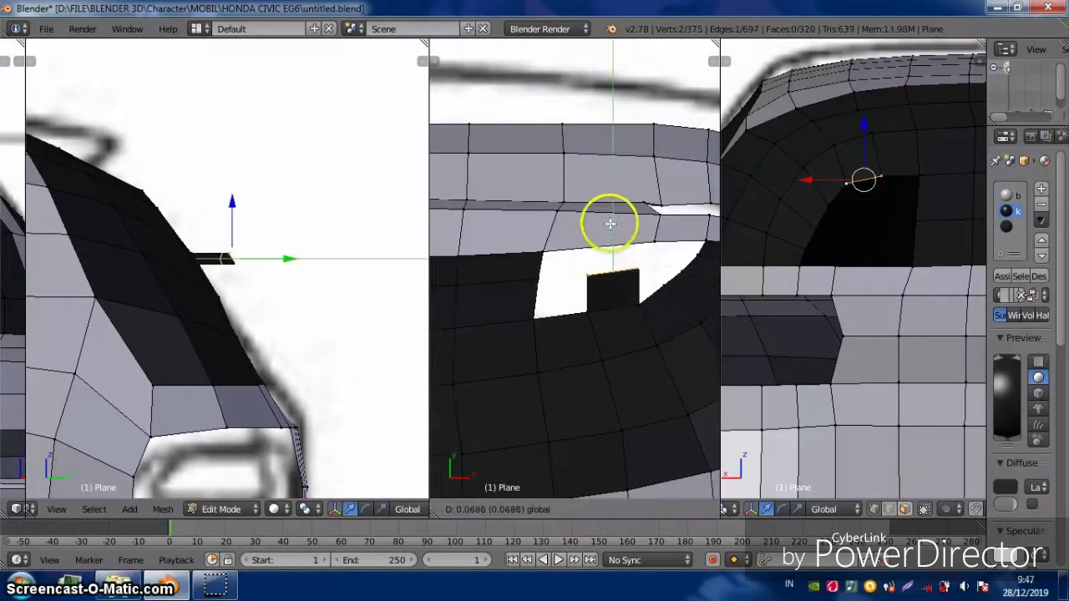
pyautogui.press('z')
pyautogui.rightClick(582, 287)
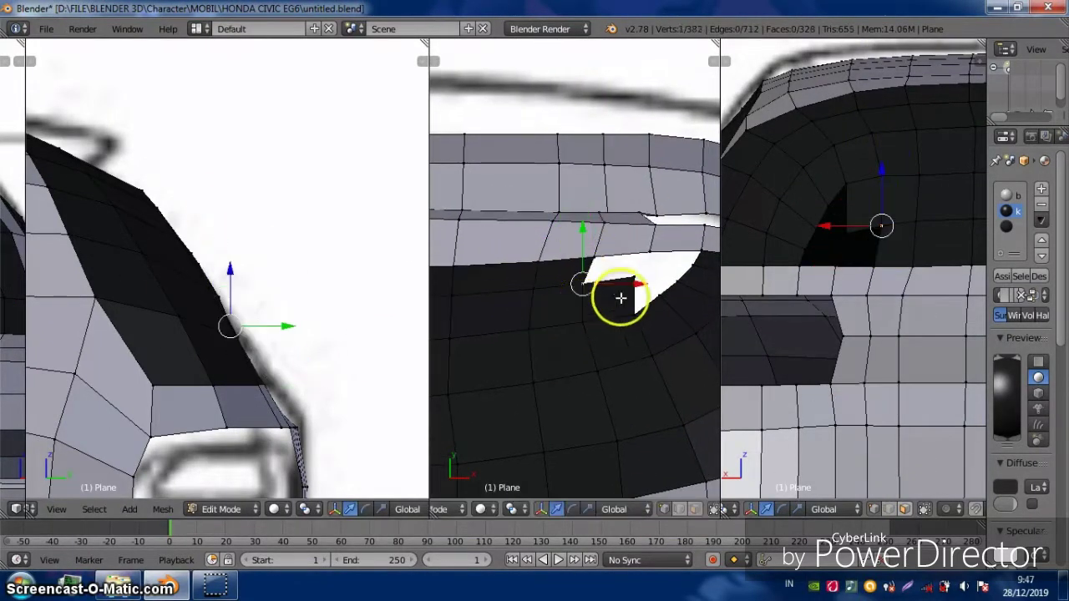
# Extrude the inner corner vertex, align it with the rear window's slope, and fill the last gap in the rear glass
pyautogui.rightClick(825, 240)
pyautogui.press('ctrl+KP_1')
pyautogui.press('e')
pyautogui.press('x')
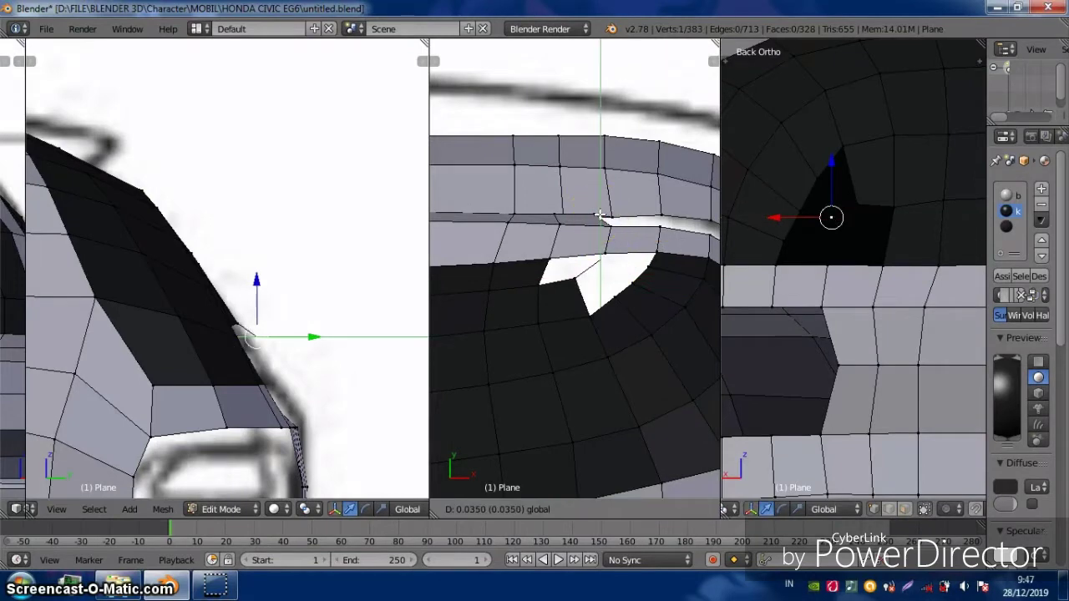
pyautogui.press('z')
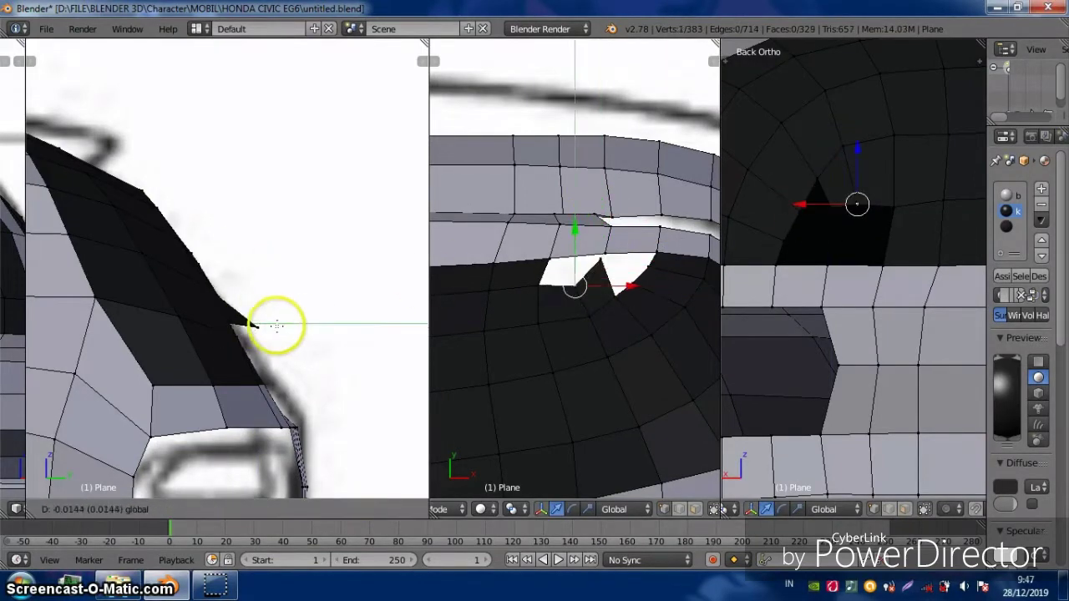
pyautogui.press('g')
pyautogui.press('z')
pyautogui.scroll(2, 242, 305)
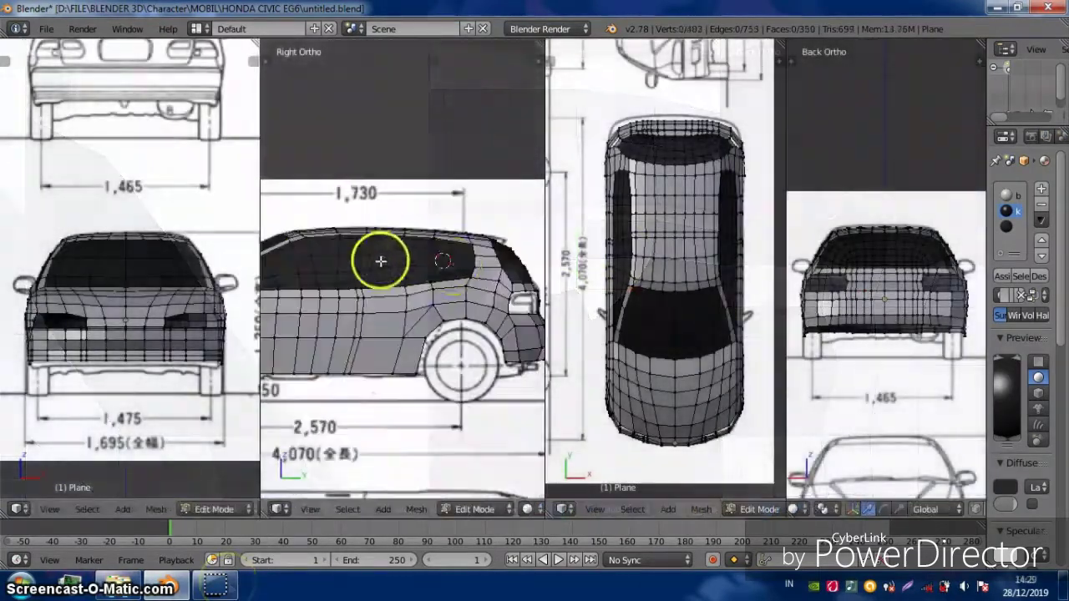
# Duplicate the rearmost row of roof faces above the rear window and extrude their rear edge to start the spoiler
pyautogui.scroll(3, 494, 172)
pyautogui.moveTo(494, 172); pyautogui.dragTo(525, 506, button='middle')
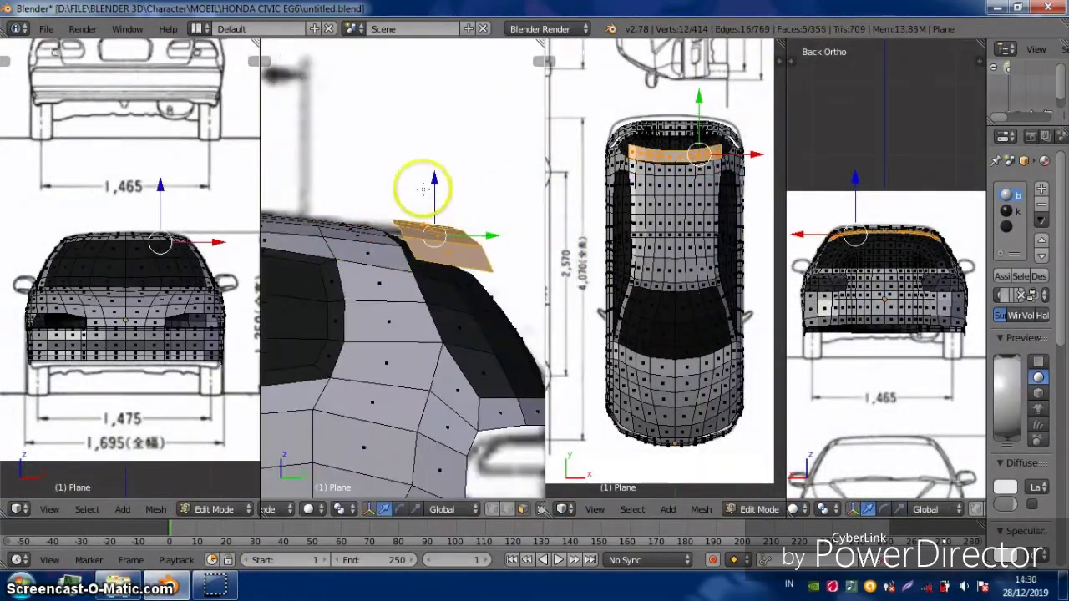
pyautogui.press('KP_Decimal')
pyautogui.rightClick(657, 217)
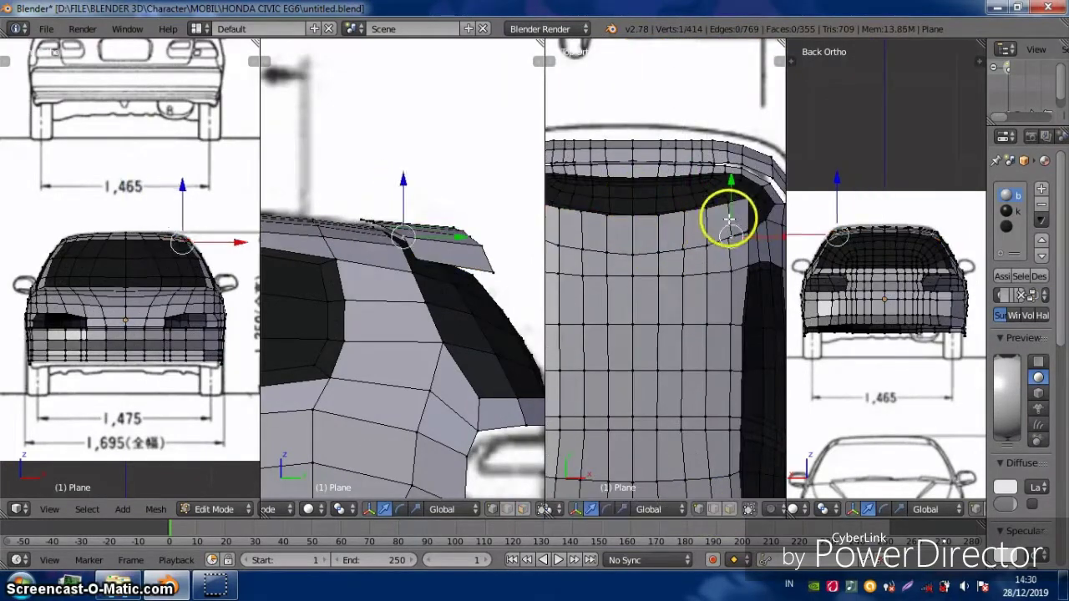
pyautogui.keyDown('alt'); pyautogui.rightClick(382, 231); pyautogui.keyUp('alt')
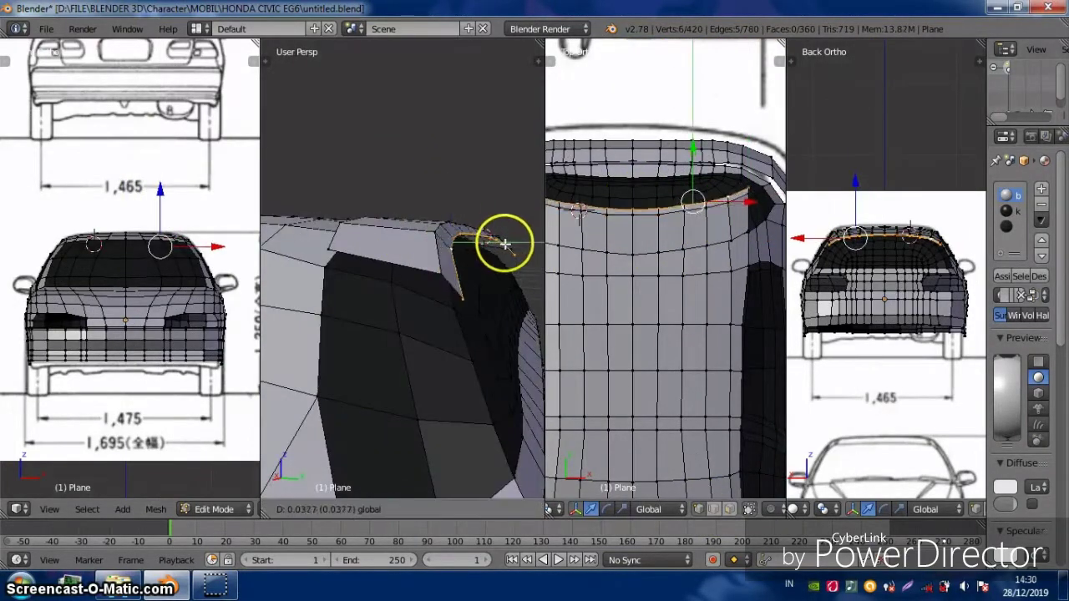
pyautogui.click(505, 243)
# Raise the spoiler clear of the roof and extrude its edges to close the side end and give it thickness
pyautogui.moveTo(501, 406); pyautogui.dragTo(339, 277, button='middle')
pyautogui.keyDown('ctrl'); pyautogui.rightClick(346, 295); pyautogui.keyUp('ctrl')
pyautogui.scroll(2, 759, 247)
pyautogui.press('KP_Decimal')
pyautogui.moveTo(389, 271); pyautogui.dragTo(345, 199, button='middle')
pyautogui.keyDown('alt'); pyautogui.rightClick(401, 320); pyautogui.keyUp('alt')
pyautogui.moveTo(401, 320); pyautogui.dragTo(380, 105, button='middle')
pyautogui.press('e')
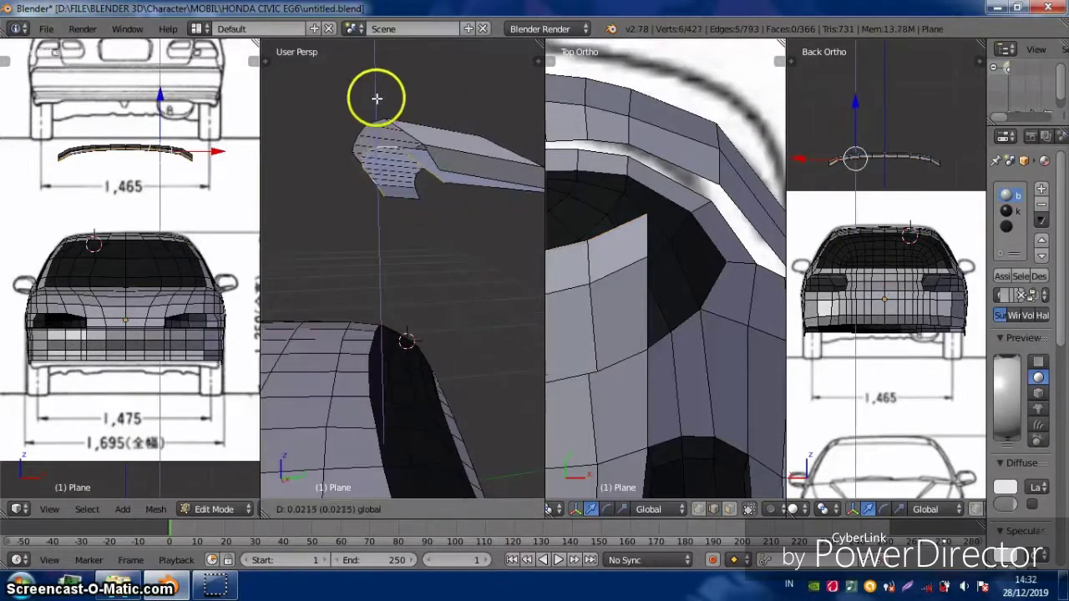
pyautogui.moveTo(529, 212); pyautogui.dragTo(480, 213, button='middle')
pyautogui.moveTo(406, 211); pyautogui.dragTo(370, 196, button='middle')
# Select the whole spoiler piece and lower it onto the roof's rear edge, matching the side blueprint
pyautogui.press('l')
pyautogui.press('z')
pyautogui.press('KP_3')
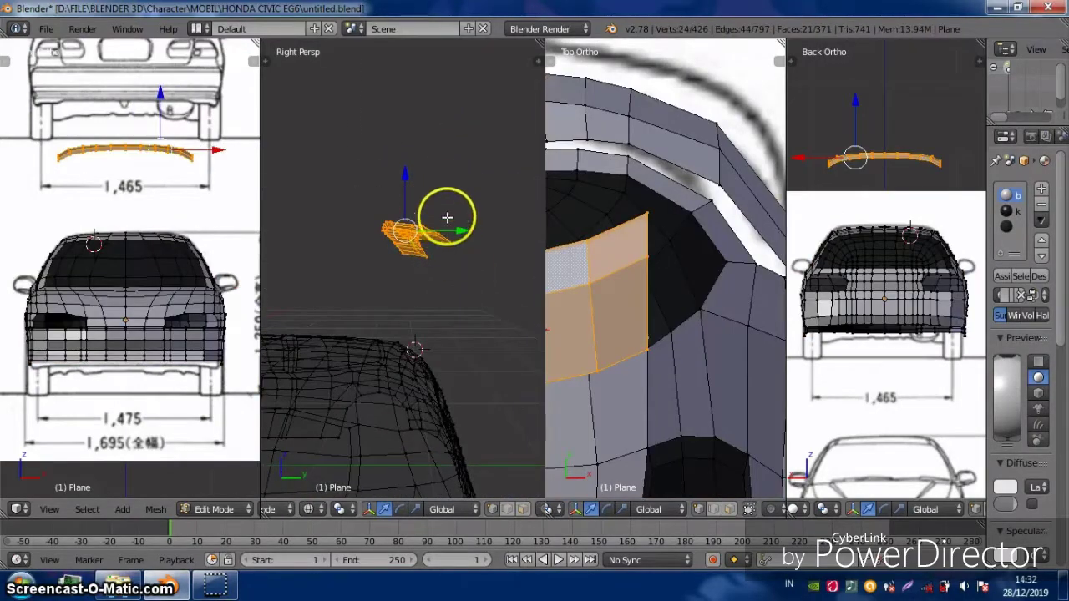
pyautogui.press('KP_5')
pyautogui.press('g')
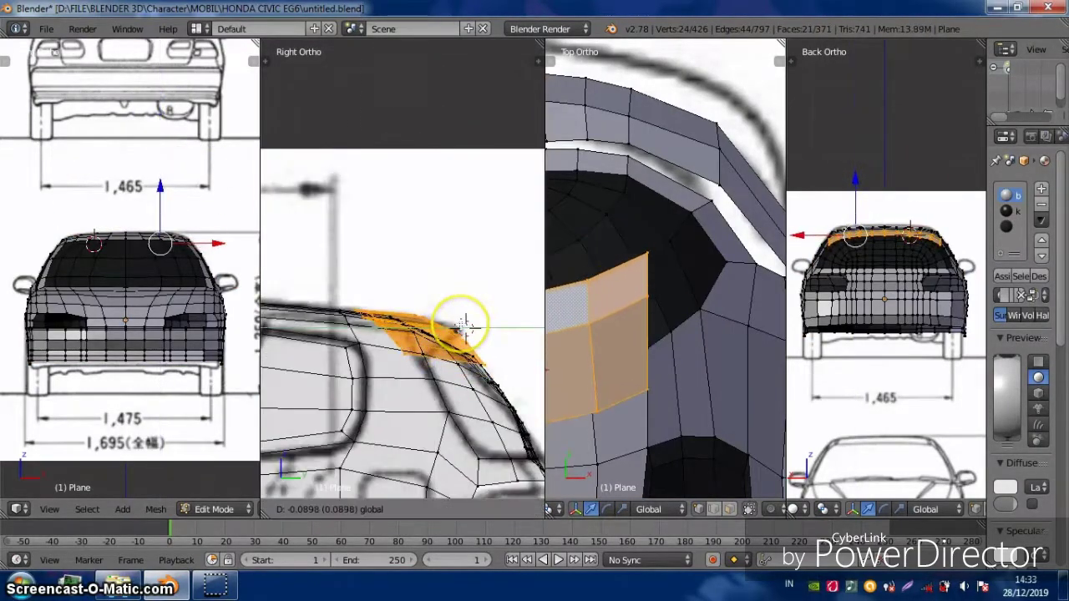
pyautogui.click(649, 341)
# Shift the spoiler's outer end sideways and lower the crease along its rear to follow the side blueprint
pyautogui.rightClick(649, 342)
pyautogui.scroll(3, 465, 382)
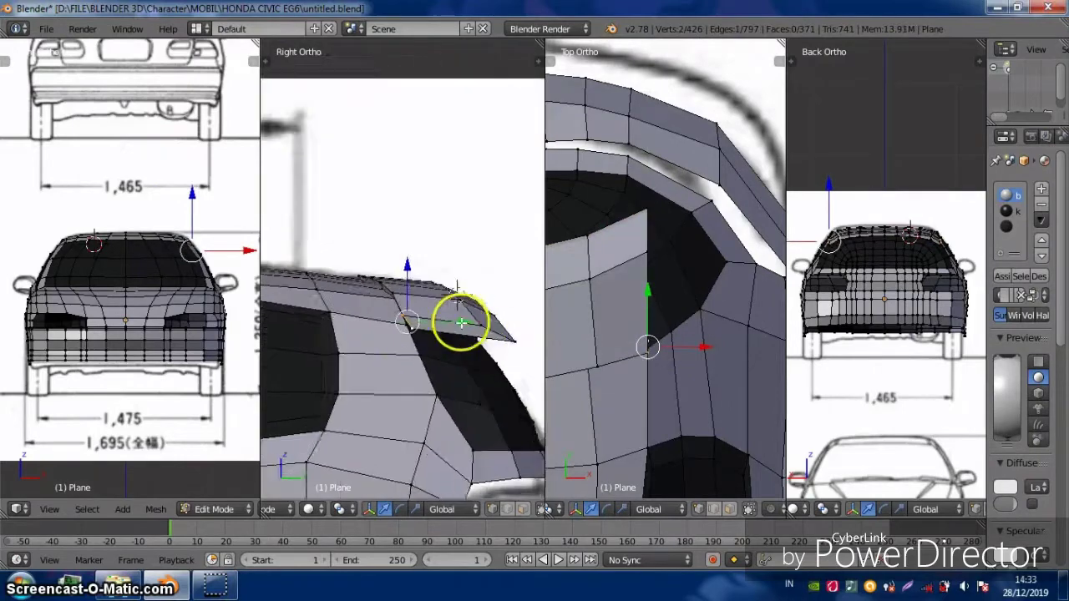
pyautogui.click(646, 215)
pyautogui.scroll(-2, 453, 305)
pyautogui.moveTo(454, 306); pyautogui.dragTo(394, 323, button='middle')
pyautogui.press('KP_3')
pyautogui.scroll(2, 472, 288)
pyautogui.keyDown('alt'); pyautogui.rightClick(472, 288); pyautogui.keyUp('alt')
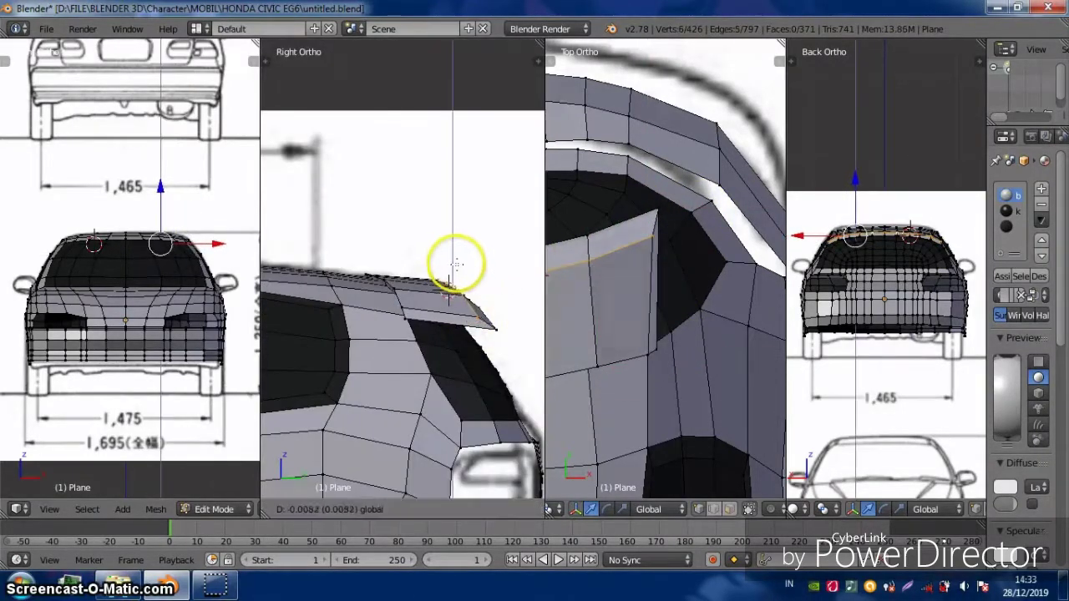
# Adjust single vertices along the spoiler's front edge and outer corner so it follows the roof
pyautogui.press('ctrl+KP_1')
pyautogui.press('a')
pyautogui.scroll(1, 442, 292)
pyautogui.scroll(-2, 747, 276)
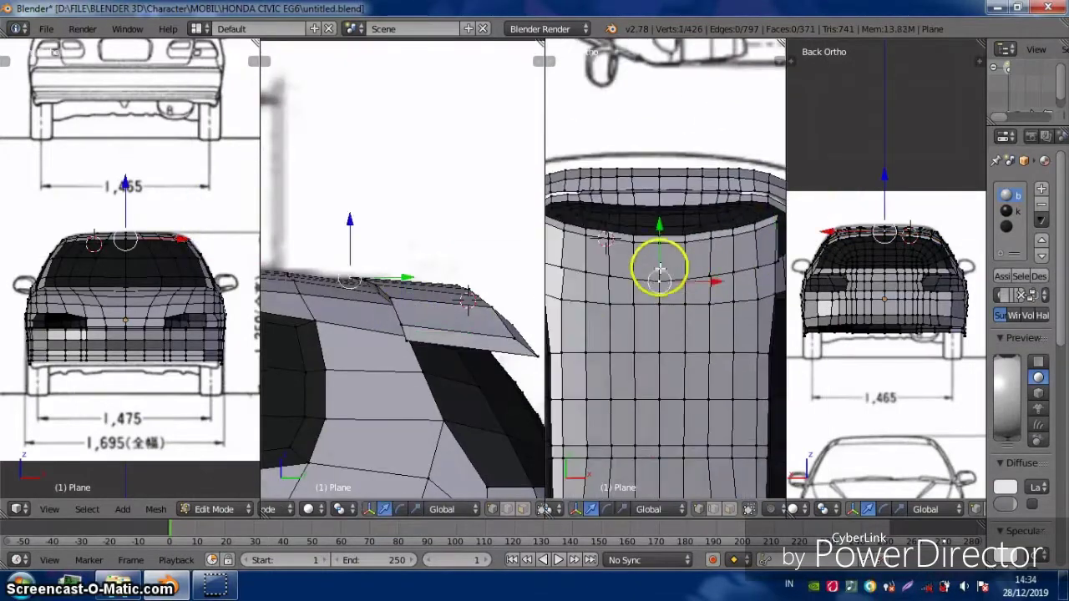
pyautogui.scroll(-3, 739, 276)
pyautogui.scroll(-5, 401, 246)
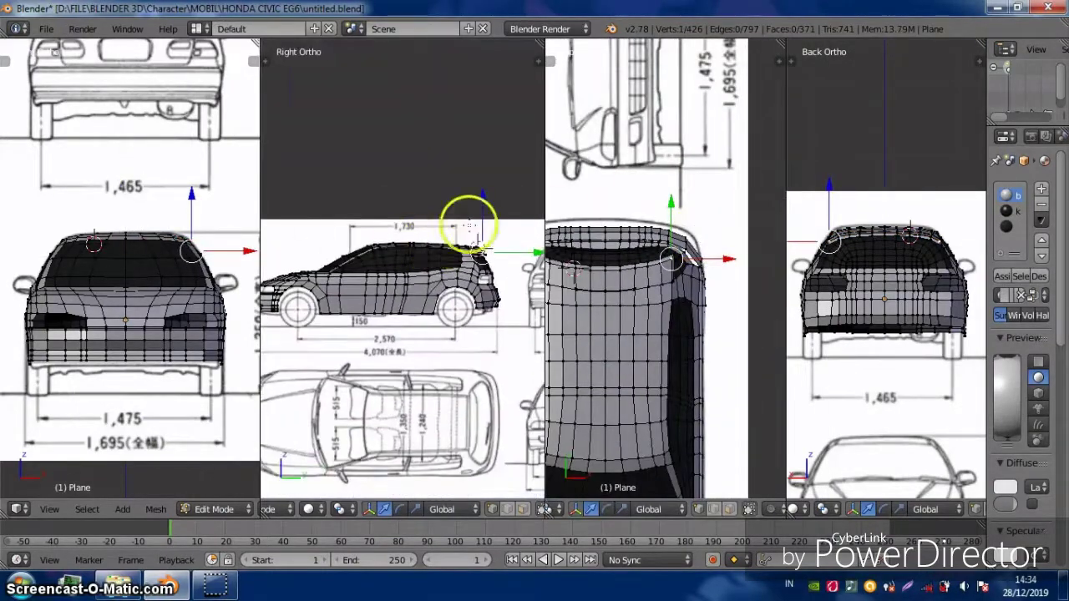
pyautogui.scroll(3, 155, 375)
pyautogui.scroll(-3, 156, 508)
# Delete the four front bumper faces covering the grille and fog-lamp openings of the front blueprint
pyautogui.moveTo(261, 251); pyautogui.dragTo(519, 187)
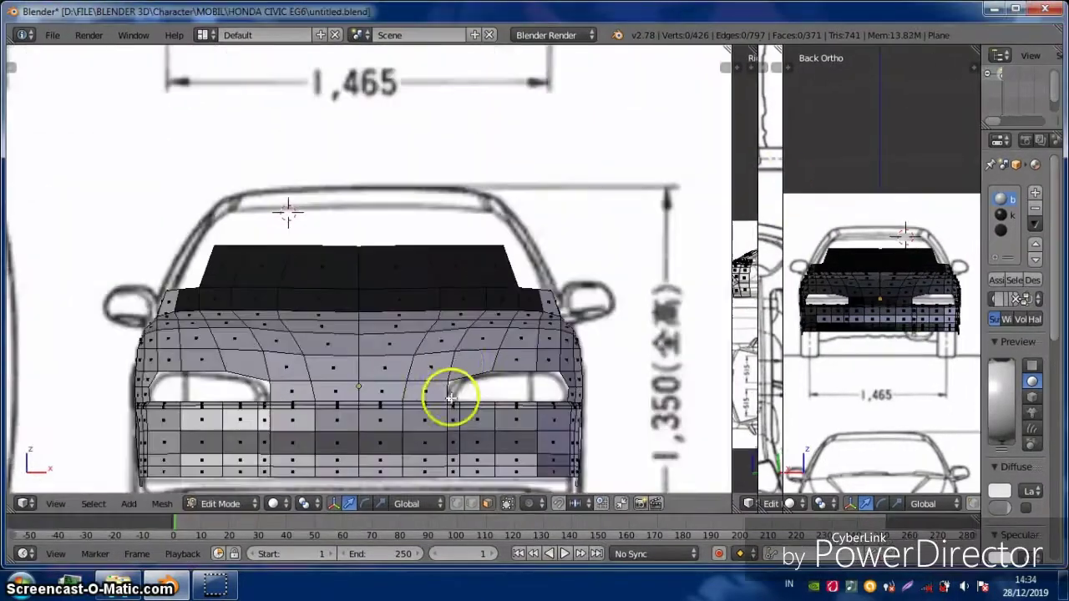
pyautogui.scroll(3, 454, 393)
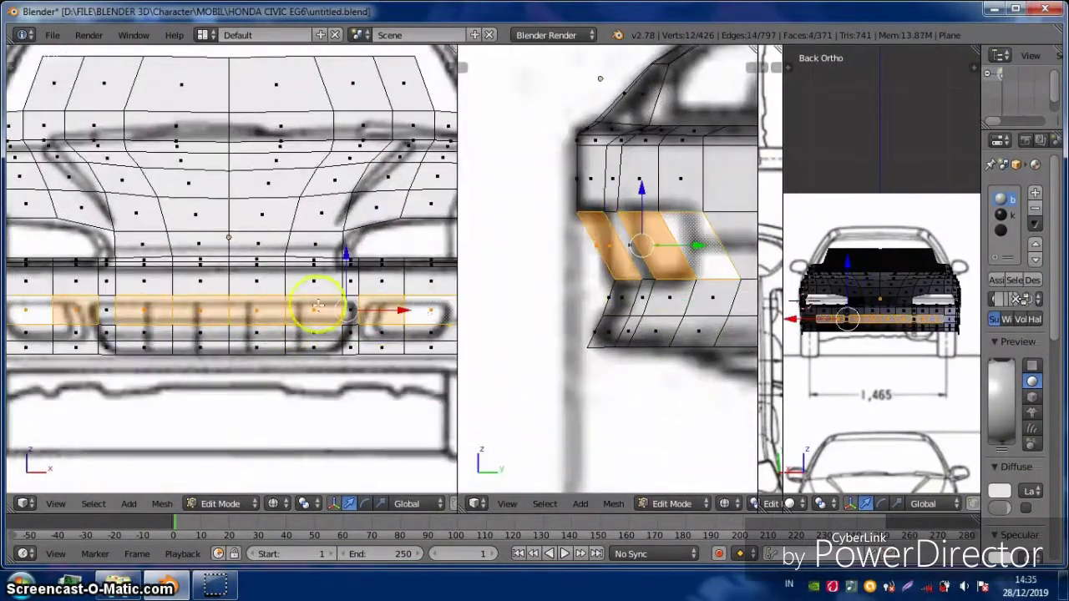
pyautogui.scroll(-3, 427, 312)
pyautogui.scroll(3, 299, 304)
pyautogui.rightClick(298, 303)
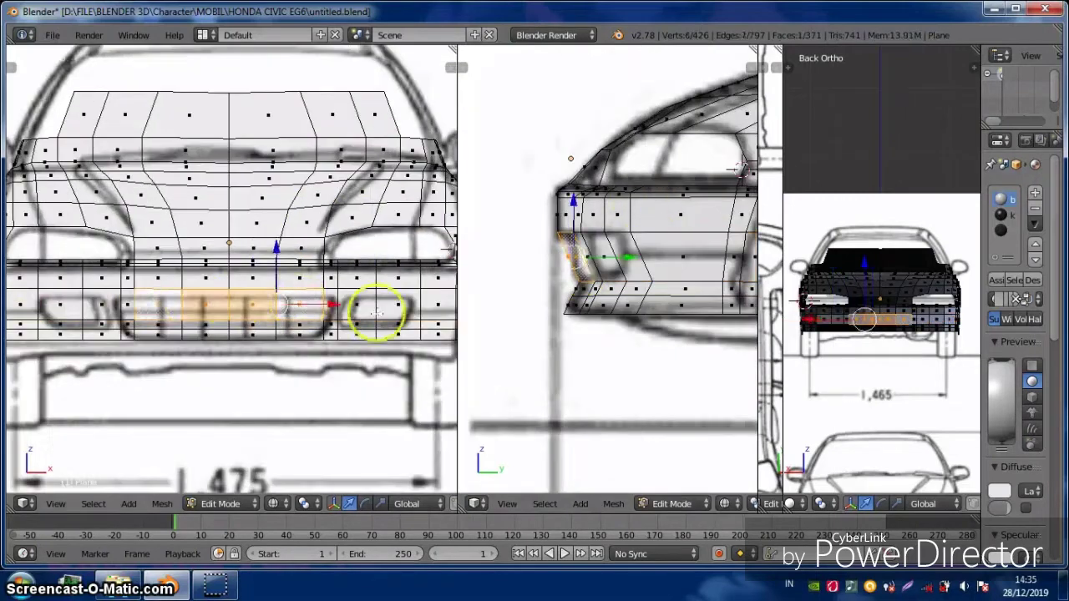
pyautogui.scroll(-3, 370, 323)
pyautogui.press('KP_5')
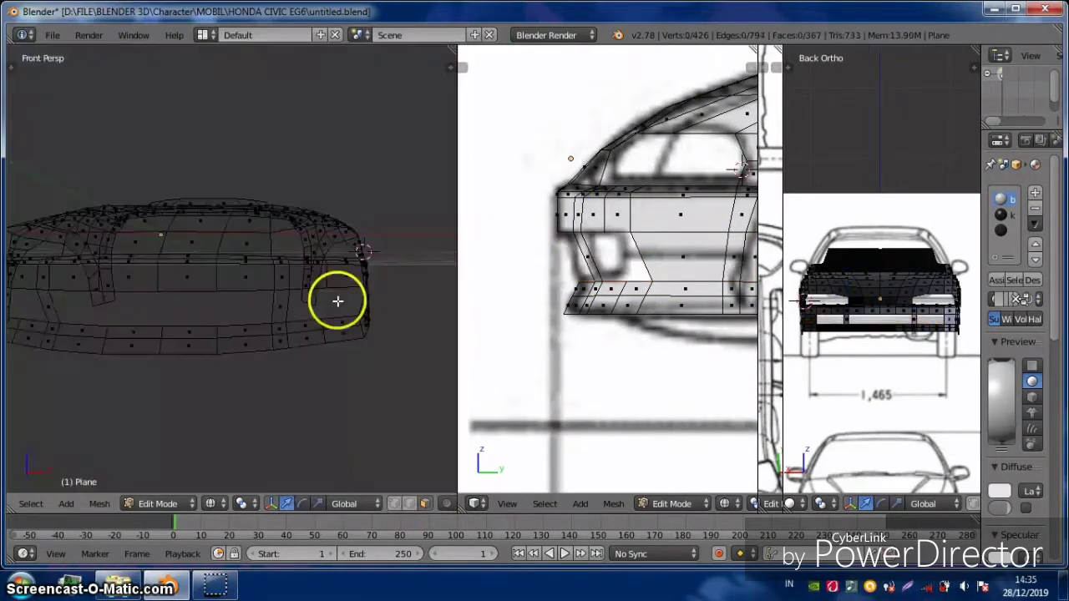
# Move the vertices around the bumper openings to match the bumper shape in the side and front blueprints
pyautogui.moveTo(294, 325); pyautogui.dragTo(349, 313, button='middle')
pyautogui.scroll(2, 293, 274)
pyautogui.press('KP_1')
pyautogui.scroll(3, 410, 284)
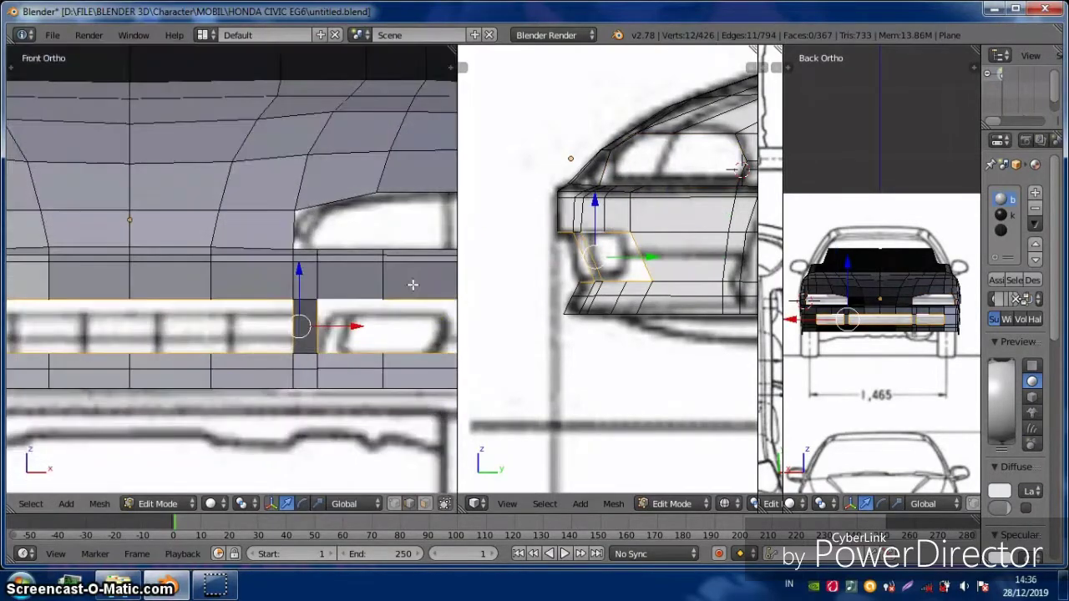
pyautogui.rightClick(580, 251)
pyautogui.scroll(2, 610, 267)
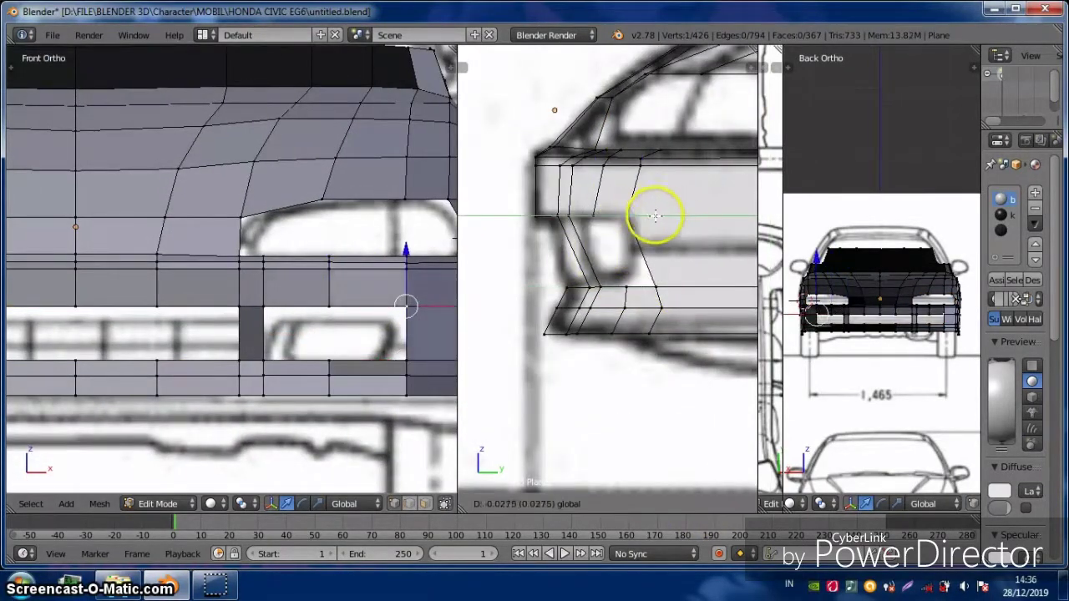
pyautogui.scroll(-2, 639, 284)
pyautogui.moveTo(251, 334); pyautogui.dragTo(139, 245, button='middle')
pyautogui.press('KP_1')
pyautogui.moveTo(280, 301); pyautogui.dragTo(289, 301)
# Extrude the borders of the grille and fog-lamp openings inward to form recesses in the front bumper
pyautogui.scroll(-2, 275, 306)
pyautogui.scroll(2, 256, 268)
pyautogui.rightClick(253, 266)
pyautogui.scroll(2, 561, 227)
pyautogui.moveTo(252, 213); pyautogui.dragTo(274, 289, button='middle')
pyautogui.rightClick(317, 338)
pyautogui.moveTo(317, 339); pyautogui.dragTo(340, 443, button='middle')
pyautogui.keyDown('alt'); pyautogui.rightClick(232, 299); pyautogui.keyUp('alt')
pyautogui.scroll(2, 280, 311)
pyautogui.press('e')
pyautogui.click(265, 303)
pyautogui.moveTo(265, 304); pyautogui.dragTo(287, 264, button='middle')
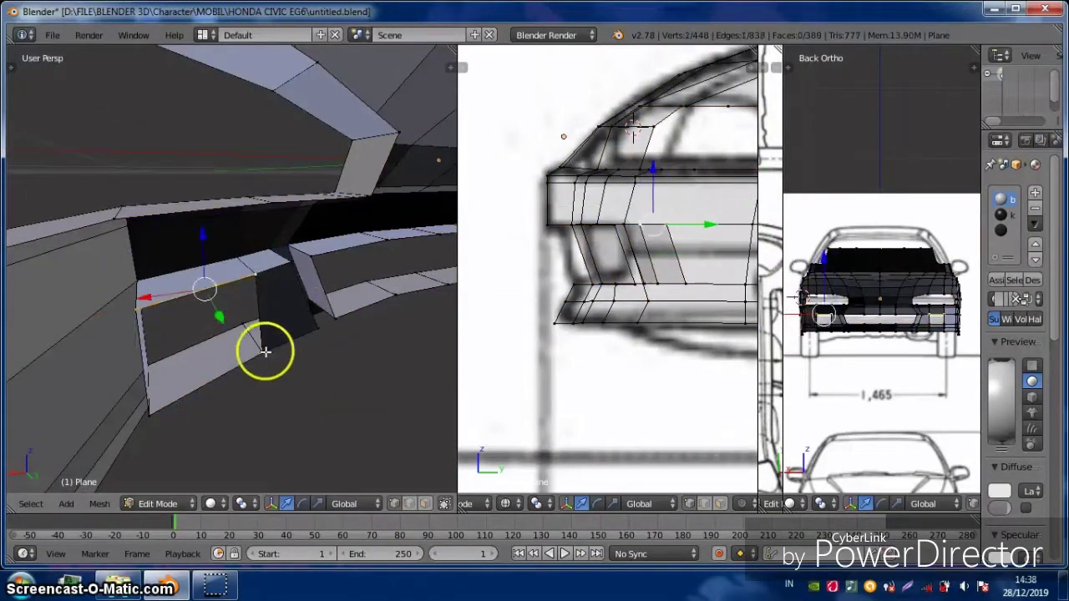
# Fill the missing faces that close the inside of the bumper recesses
pyautogui.press('f')
pyautogui.moveTo(259, 368); pyautogui.dragTo(406, 282, button='middle')
pyautogui.press('f')
pyautogui.moveTo(184, 285); pyautogui.dragTo(297, 242, button='middle')
pyautogui.press('f')
pyautogui.press('f')
pyautogui.moveTo(261, 274); pyautogui.dragTo(250, 241, button='middle')
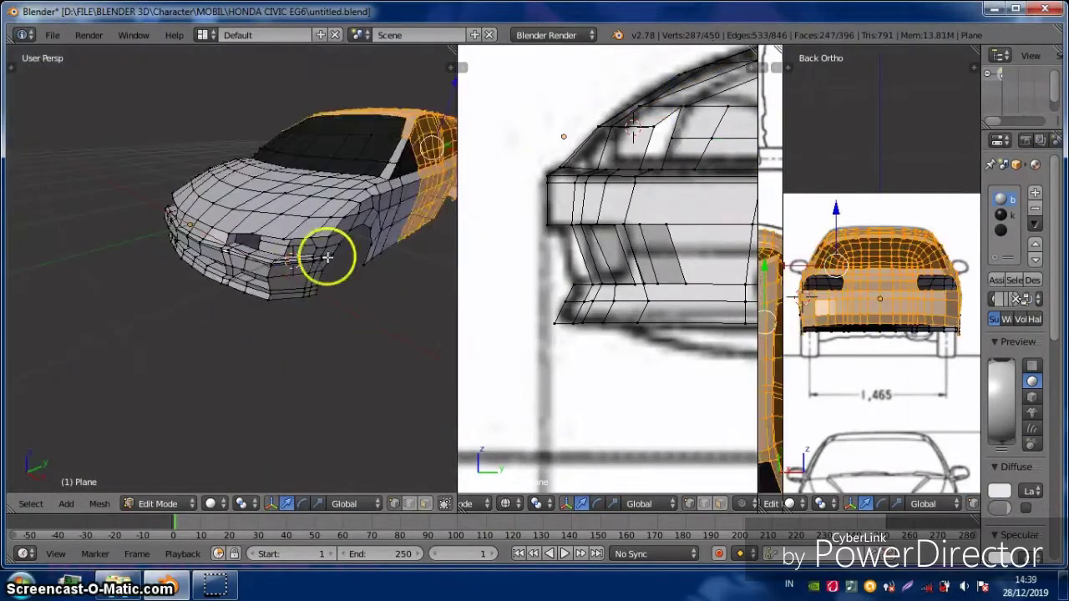
# Fill the inner faces of the headlight recess and cut an extra edge there with the Knife tool
pyautogui.moveTo(275, 226); pyautogui.dragTo(70, 151, button='middle')
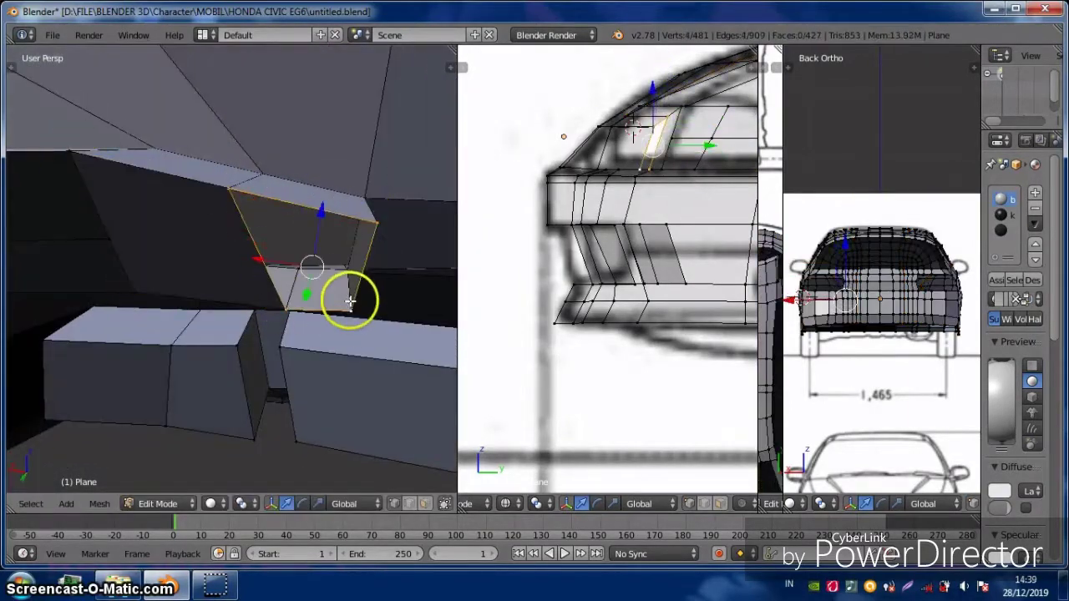
pyautogui.press('f')
pyautogui.scroll(-3, 276, 318)
pyautogui.scroll(3, 250, 267)
pyautogui.moveTo(250, 268); pyautogui.dragTo(94, 265, button='middle')
pyautogui.press('k')
pyautogui.click(94, 264)
pyautogui.press('Return')
# Slide and move the vertices beneath the headlight in top view to smooth the curve of the front end
pyautogui.moveTo(382, 275)
pyautogui.mouseDown(button='middle')
pyautogui.moveTo(277, 310)
pyautogui.moveTo(400, 274)
pyautogui.moveTo(279, 362)
pyautogui.mouseUp(button='middle')
pyautogui.press('KP_1')
pyautogui.press('KP_7')
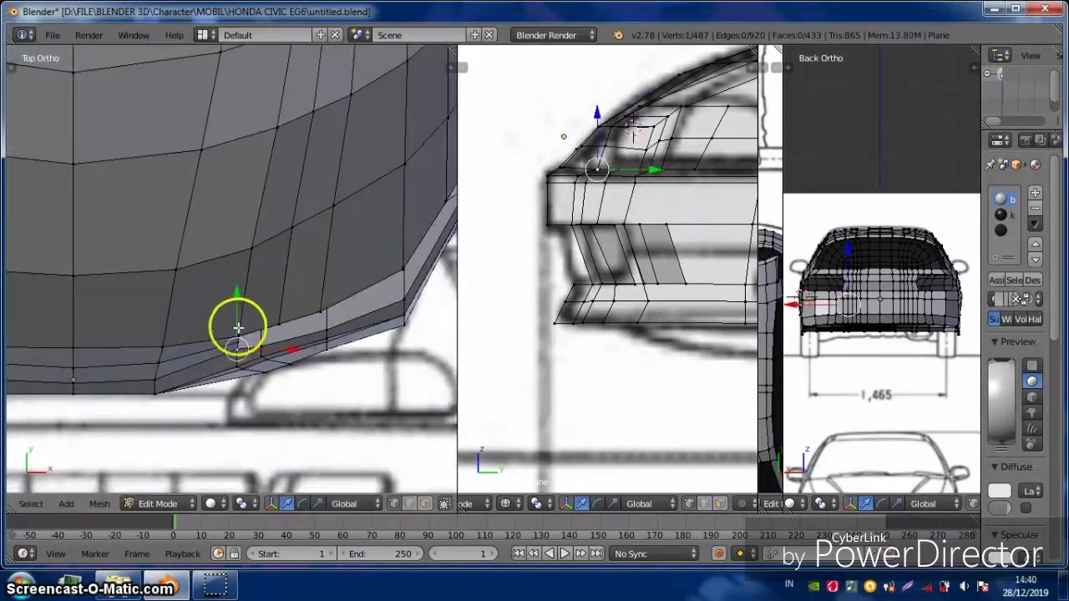
pyautogui.scroll(2, 360, 322)
pyautogui.hotkey('shift', 'v')
pyautogui.rightClick(227, 333)
pyautogui.scroll(1, 287, 331)
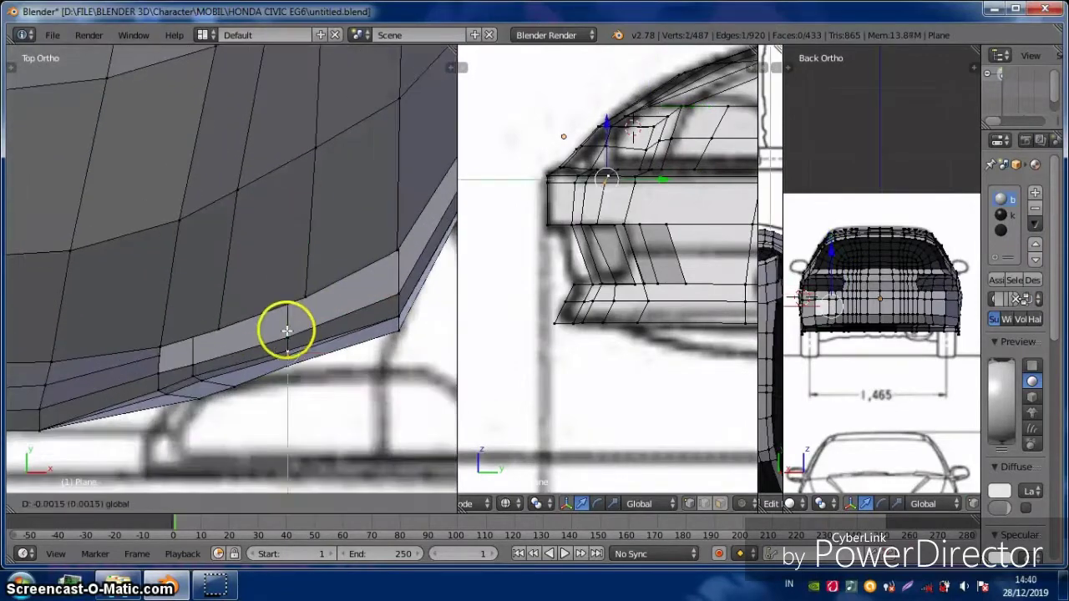
pyautogui.rightClick(288, 365)
# Move the edge just above the front bumper back about 0.02 along the Y axis
pyautogui.scroll(-6, 322, 334)
pyautogui.moveTo(279, 291); pyautogui.dragTo(209, 358, button='middle')
pyautogui.scroll(2, 209, 358)
pyautogui.rightClick(257, 344)
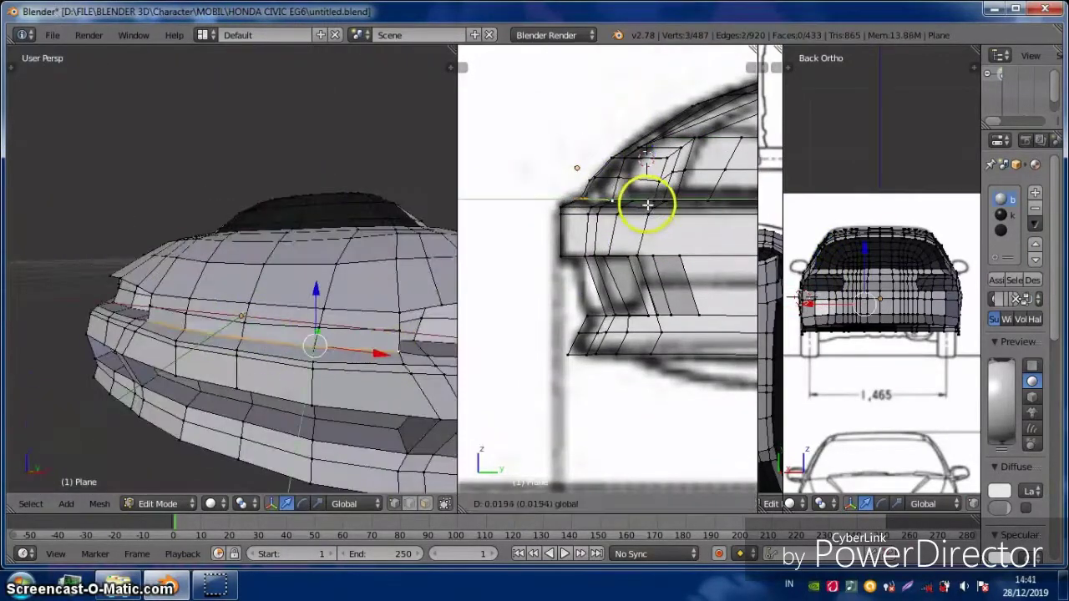
pyautogui.click(647, 204)
pyautogui.scroll(2, 276, 334)
# Reduce the layout to a single 3D view and show the reference photo IMG_20191224_214111.jpg beside it in Windows Photo Viewer
pyautogui.moveTo(276, 334); pyautogui.dragTo(219, 298, button='middle')
pyautogui.scroll(-5, 239, 286)
pyautogui.moveTo(454, 47); pyautogui.dragTo(950, 52)
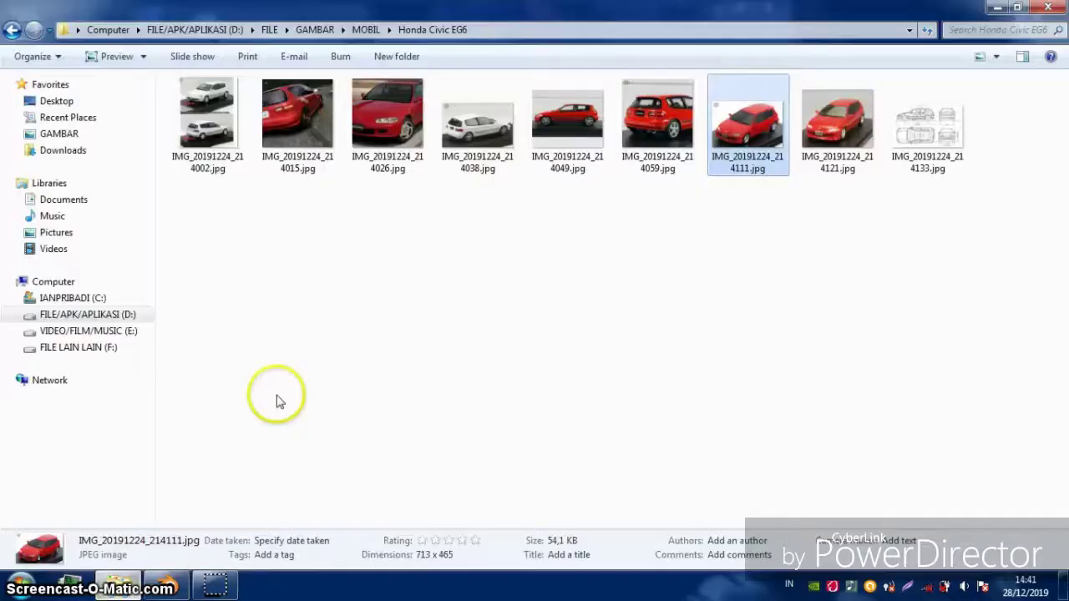
pyautogui.click(998, 7)
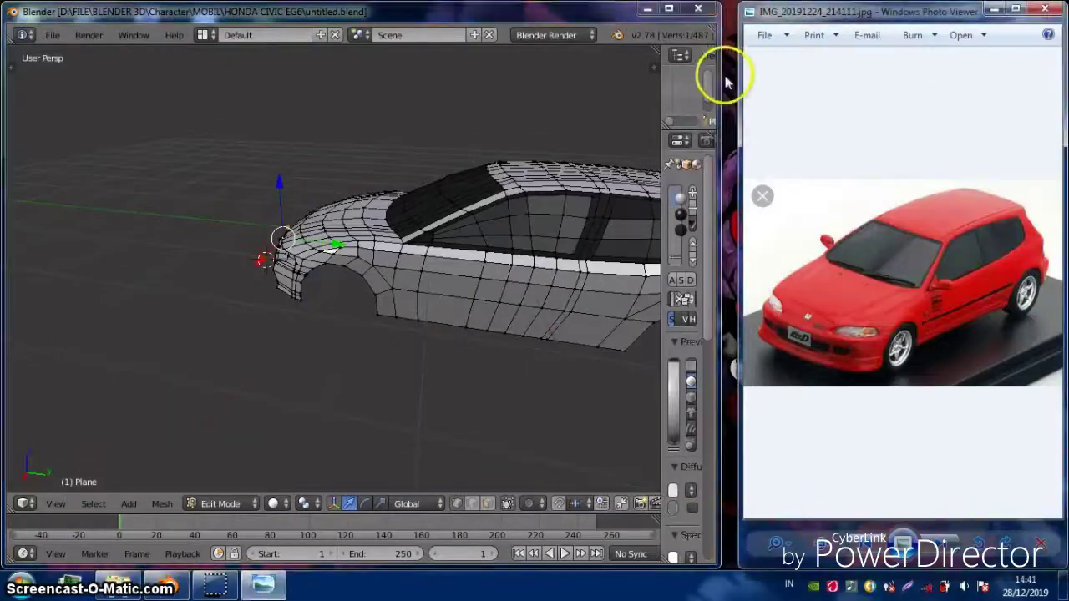
# Select the front bumper's bottom edge loop and shift it slightly along the X axis
pyautogui.scroll(-3, 418, 215)
pyautogui.moveTo(468, 209); pyautogui.dragTo(418, 214, button='middle')
pyautogui.scroll(4, 447, 255)
pyautogui.moveTo(447, 255); pyautogui.dragTo(360, 432, button='middle')
pyautogui.keyDown('alt'); pyautogui.rightClick(359, 433); pyautogui.keyUp('alt')
pyautogui.press('g')
pyautogui.press('x')
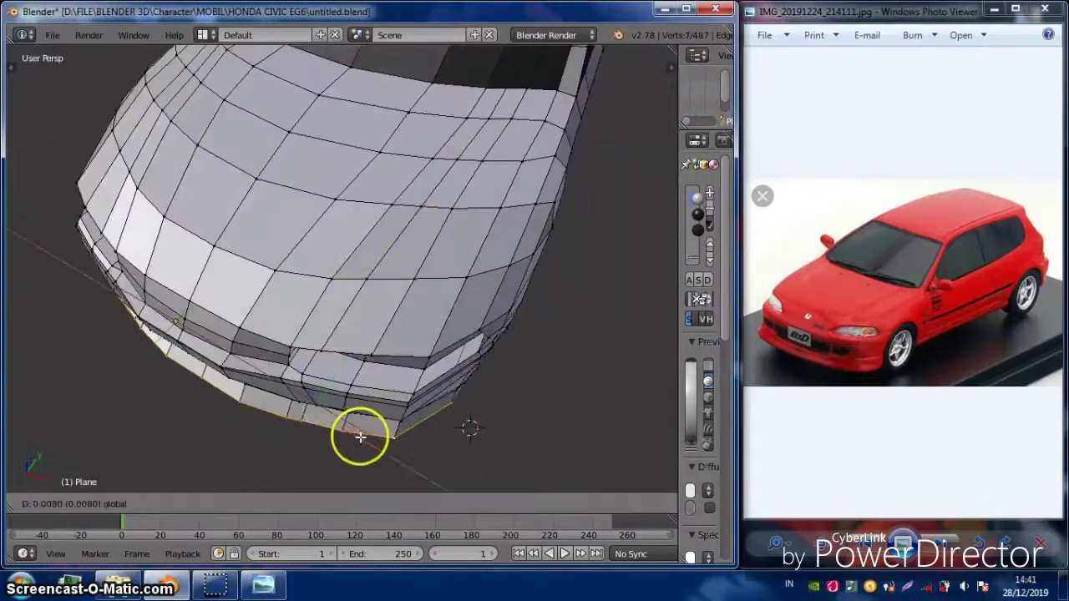
pyautogui.press('a')
# Compare the front end with the reference photo and duplicate the headlight recess faces out in front of the car
pyautogui.scroll(-3, 292, 232)
pyautogui.scroll(3, 291, 231)
pyautogui.scroll(3, 847, 303)
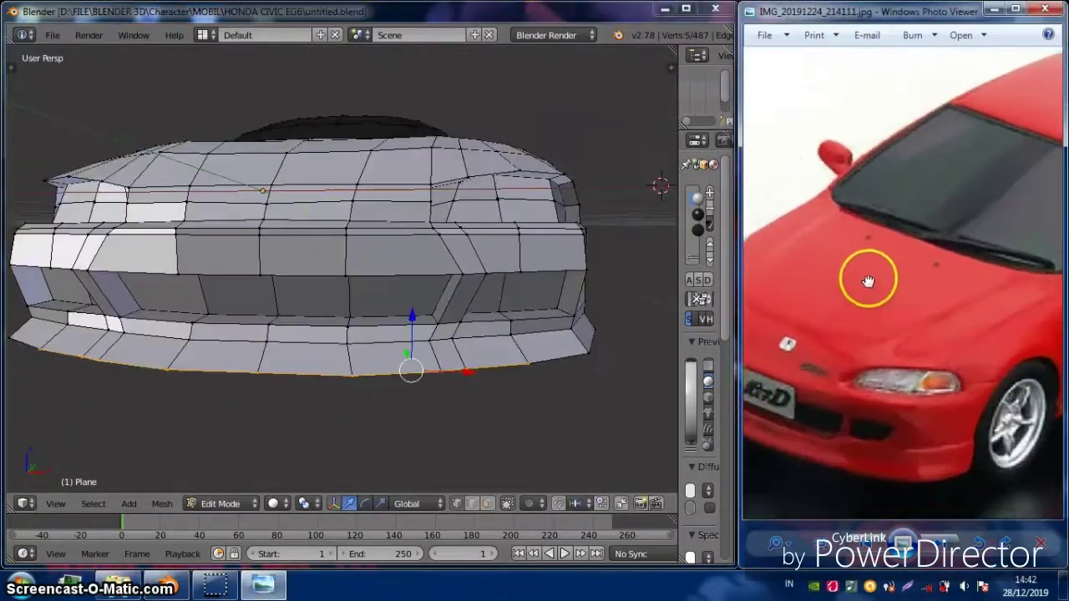
pyautogui.scroll(2, 502, 489)
pyautogui.scroll(-3, 496, 262)
pyautogui.hotkey('shift', 'd')
pyautogui.click(591, 209)
# Give the duplicated headlight faces a new yellow material named lampu dpn
pyautogui.moveTo(679, 292); pyautogui.dragTo(571, 292)
pyautogui.click(608, 491)
pyautogui.doubleClick(632, 246)
pyautogui.write('lampu dp')
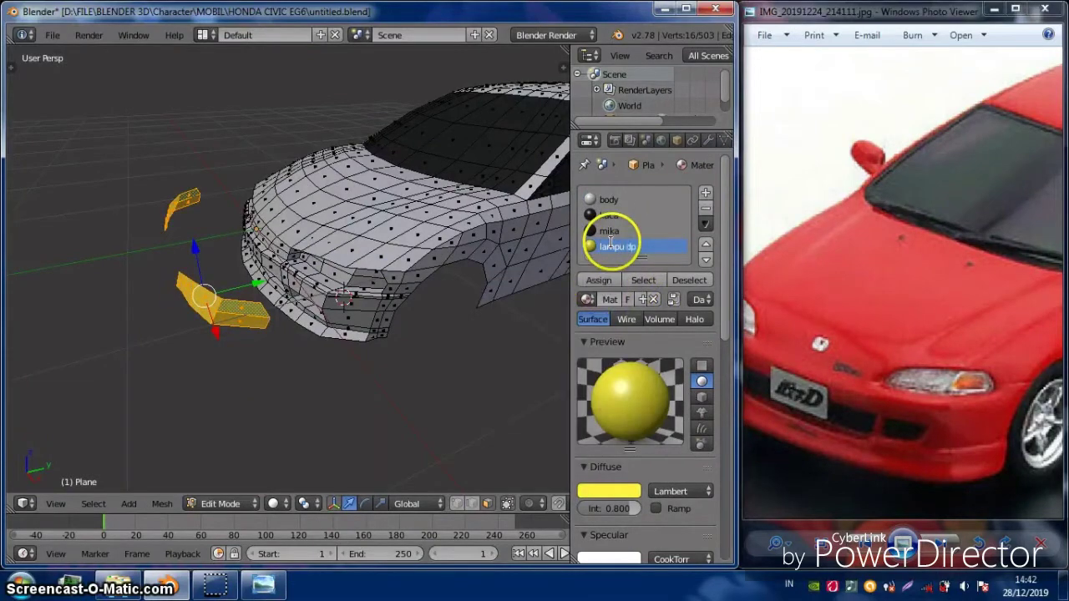
# Duplicate the yellow lamp faces to form the headlight's front surface and rotate the selected faces about the Z axis
pyautogui.moveTo(377, 249); pyautogui.dragTo(210, 287, button='middle')
pyautogui.hotkey('shift', 'd')
pyautogui.click(89, 275)
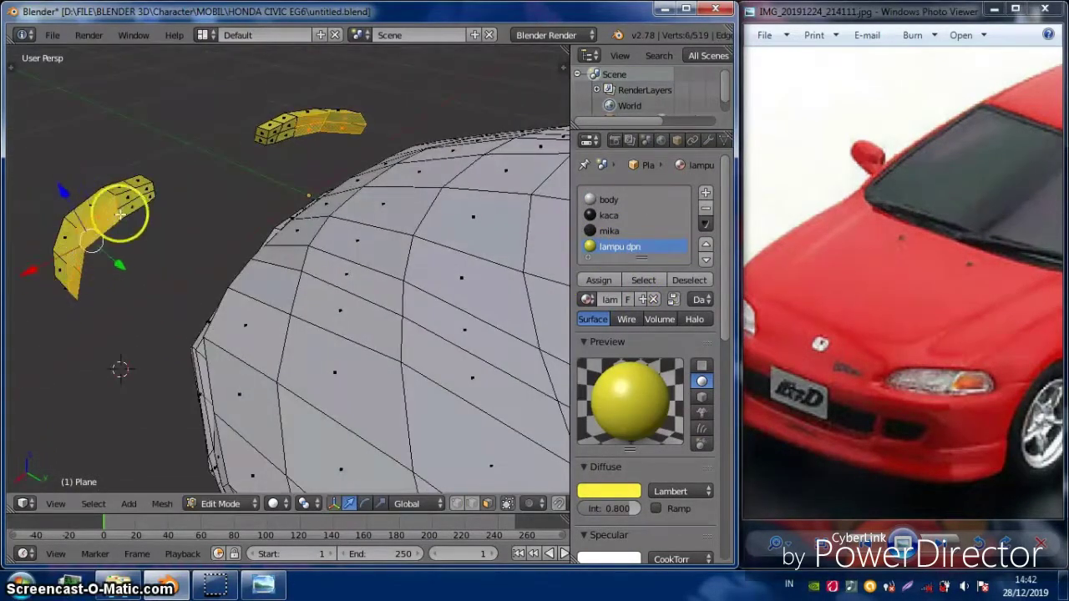
pyautogui.press('l')
pyautogui.moveTo(73, 255); pyautogui.dragTo(274, 328, button='middle')
pyautogui.moveTo(259, 284); pyautogui.dragTo(272, 315, button='middle')
pyautogui.press('r')
pyautogui.press('z')
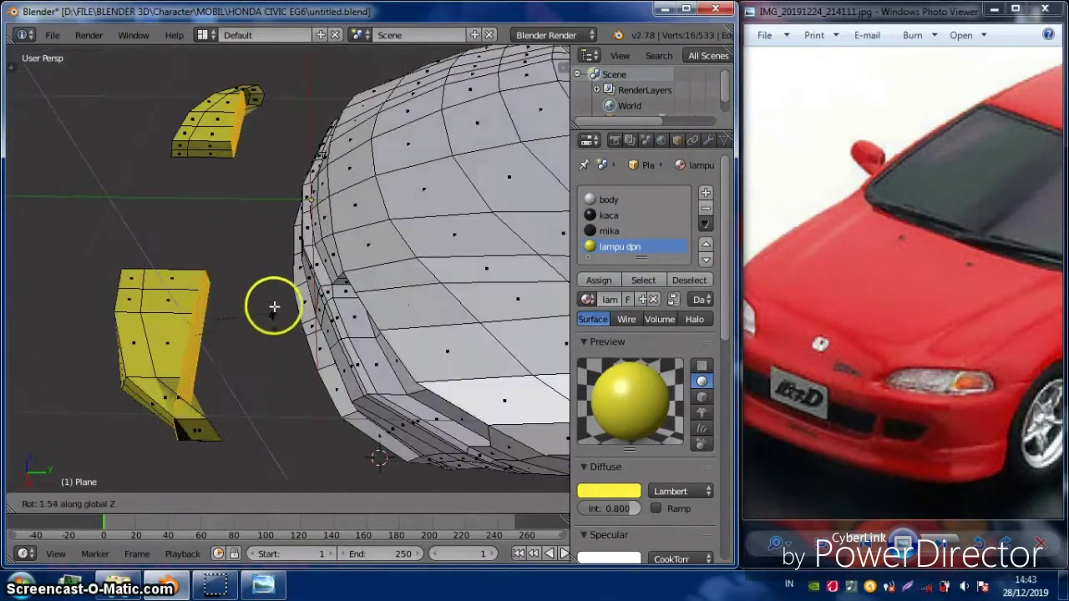
pyautogui.moveTo(224, 342); pyautogui.dragTo(131, 251, button='middle')
# Move the headlight's outer vertices about 0.05 along the X axis in top view to shape its corner
pyautogui.press('KP_7')
pyautogui.press('g')
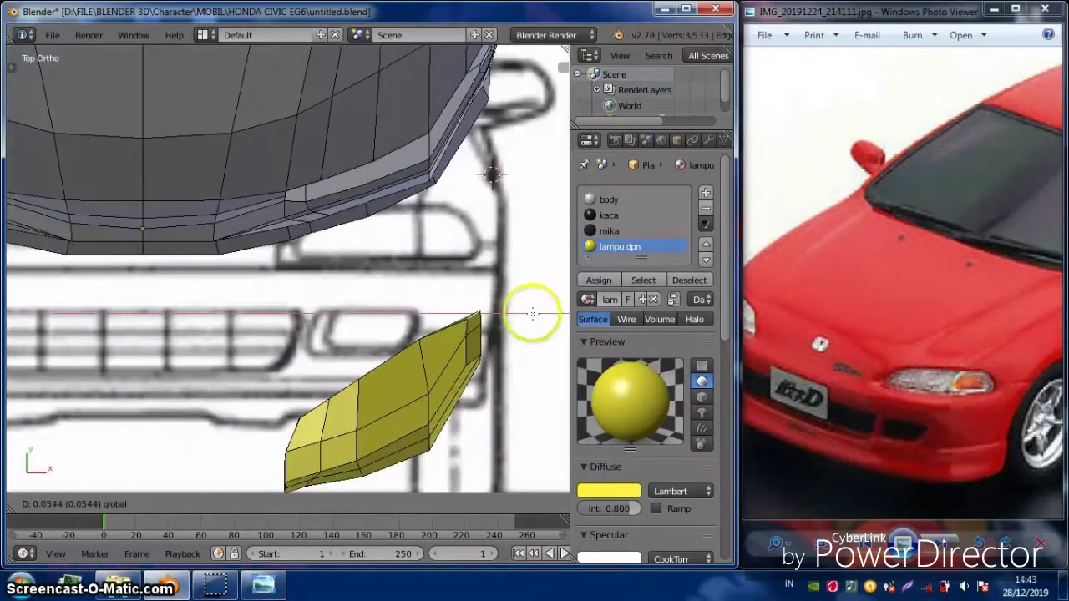
pyautogui.click(476, 259)
pyautogui.moveTo(476, 259); pyautogui.dragTo(398, 141, button='middle')
pyautogui.press('KP_1')
# Move the finished yellow headlight into the headlight opening of the car body
pyautogui.scroll(-4, 361, 284)
pyautogui.press('z')
pyautogui.press('a')
pyautogui.press('KP_5')
pyautogui.press('z')
pyautogui.moveTo(446, 365); pyautogui.dragTo(256, 220, button='middle')
pyautogui.press('g')
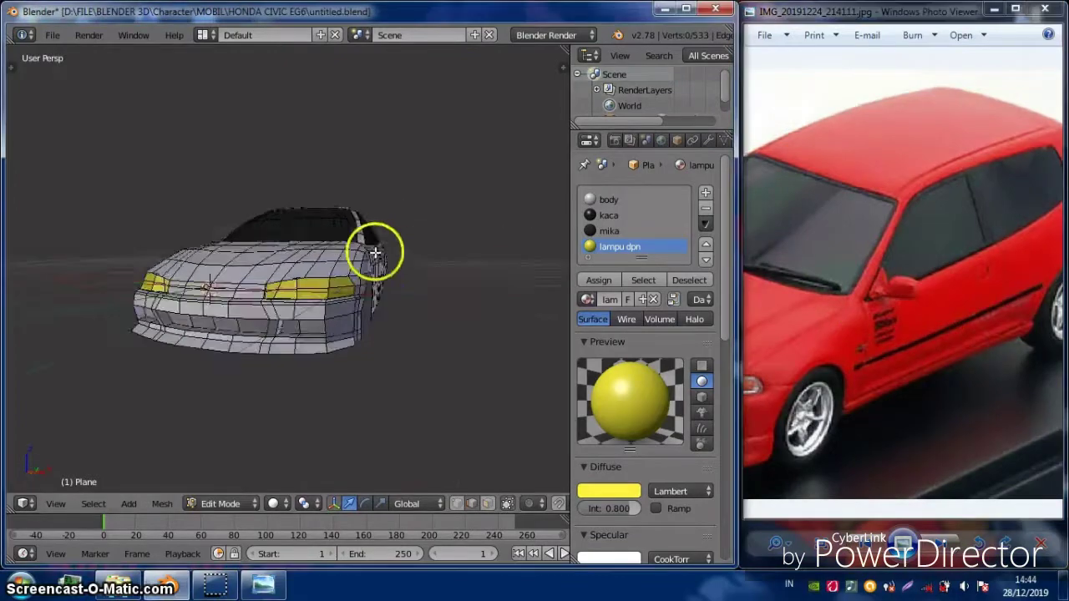
# Shape the triangular face in the side window's front lower corner as the base of the side mirror
pyautogui.moveTo(382, 246); pyautogui.dragTo(521, 210, button='middle')
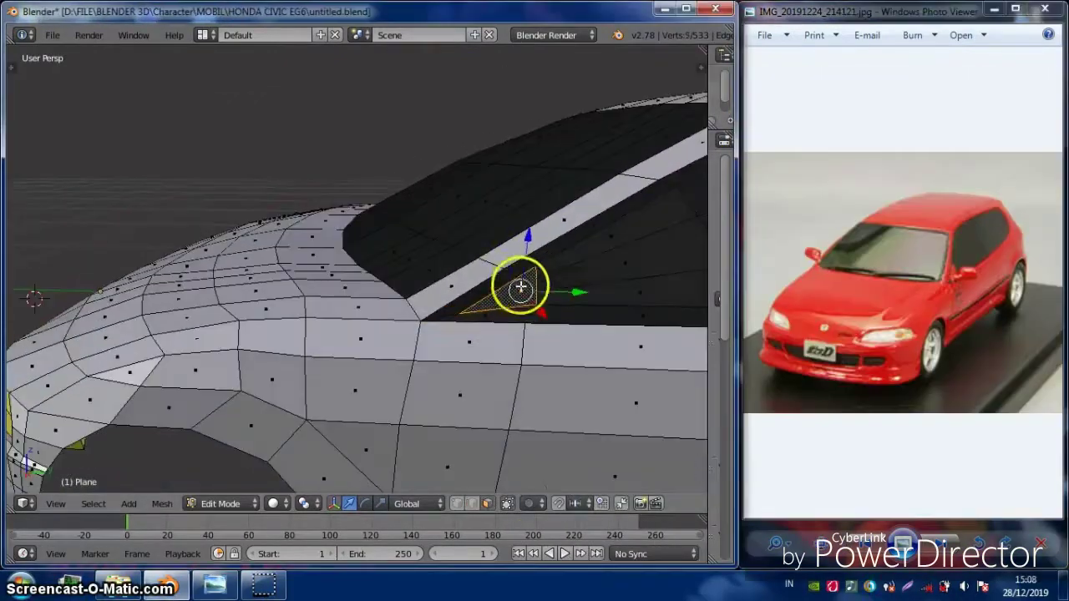
pyautogui.scroll(4, 470, 293)
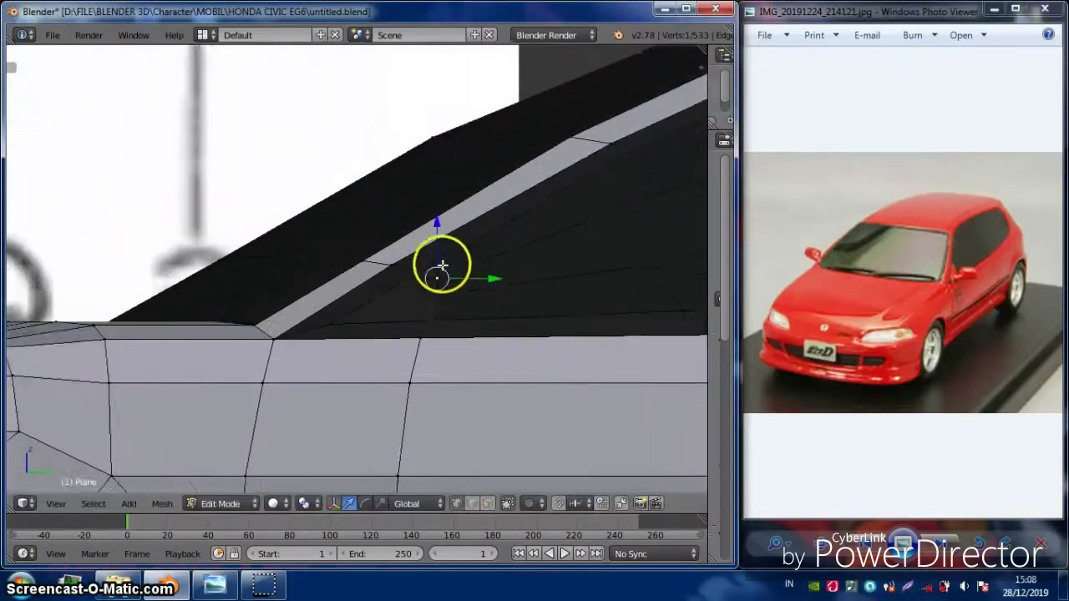
pyautogui.moveTo(448, 278); pyautogui.dragTo(498, 482, button='middle')
pyautogui.click(380, 320)
pyautogui.moveTo(380, 320); pyautogui.dragTo(334, 292, button='middle')
# Pull the side mirror's base outward along the X axis to form its mounting arm
pyautogui.click(332, 359)
pyautogui.press('g')
pyautogui.press('x')
pyautogui.click(278, 340)
# Extrude a small rectangular face into the side mirror's box-shaped housing and move it about 0.12 to line up with the mounting arm
pyautogui.click(496, 327)
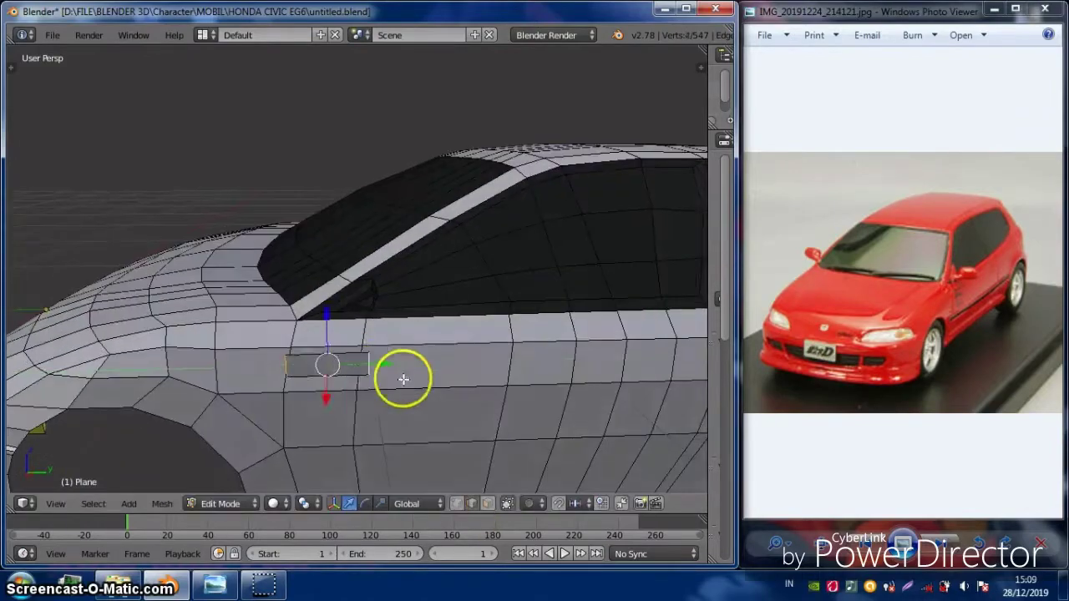
pyautogui.click(452, 361)
pyautogui.moveTo(452, 361); pyautogui.dragTo(381, 373, button='middle')
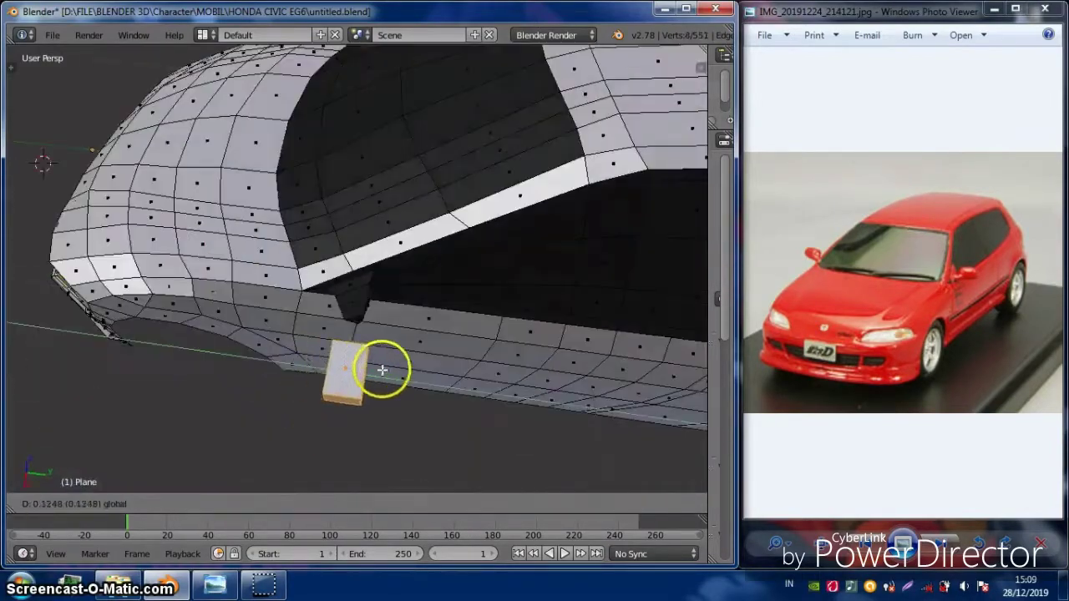
# Scale the complete side mirror housing along the Y axis to adjust its proportions
pyautogui.press('l')
pyautogui.press('s')
pyautogui.press('y')
pyautogui.click(504, 290)
pyautogui.moveTo(505, 290); pyautogui.dragTo(507, 282, button='middle')
pyautogui.click(438, 238)
# Shape the side mirror's subdivided housing by moving its edge vertices where it meets the mounting arm, and save the file
pyautogui.moveTo(438, 238); pyautogui.dragTo(310, 341, button='middle')
pyautogui.moveTo(425, 368); pyautogui.dragTo(274, 309, button='middle')
pyautogui.click(188, 320)
pyautogui.moveTo(189, 320); pyautogui.dragTo(323, 387, button='middle')
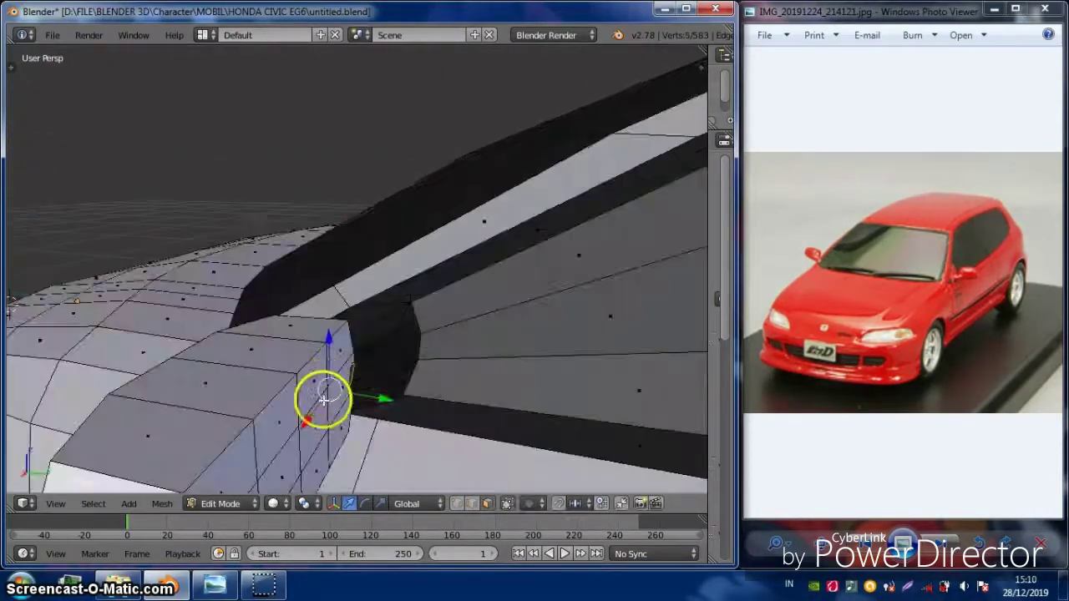
pyautogui.click(392, 398)
pyautogui.moveTo(406, 418); pyautogui.dragTo(334, 271, button='middle')
pyautogui.hotkey('ctrl', 's')
# Duplicate two upper door faces below the side window, shrink them and extrude the copy outward as the door handle
pyautogui.click(331, 378)
pyautogui.press('a')
pyautogui.scroll(5, 311, 322)
pyautogui.rightClick(383, 313)
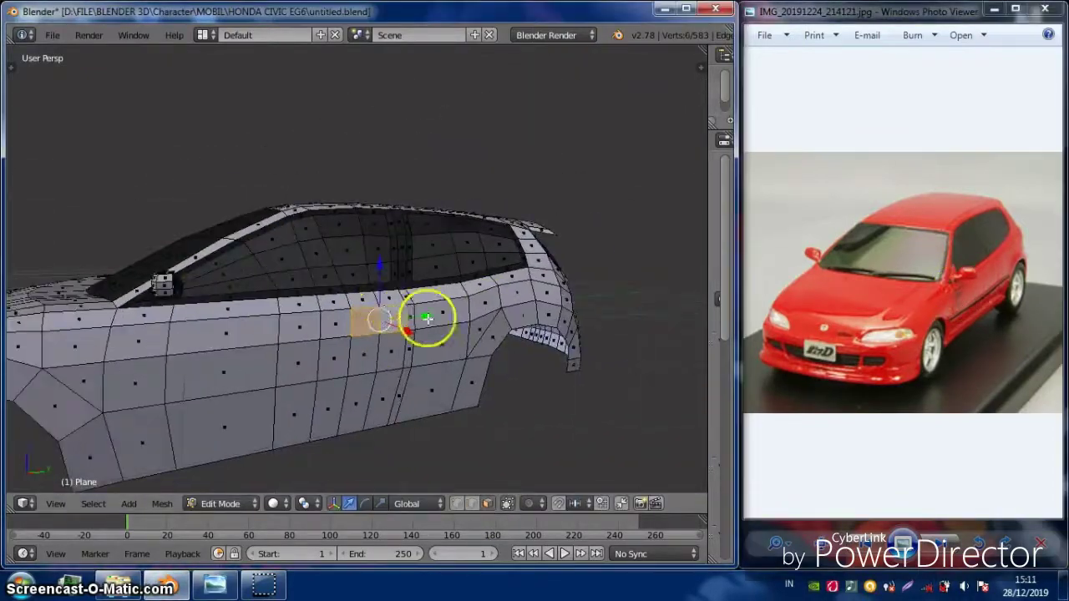
pyautogui.press('KP_3')
pyautogui.moveTo(453, 324); pyautogui.dragTo(466, 357, button='middle')
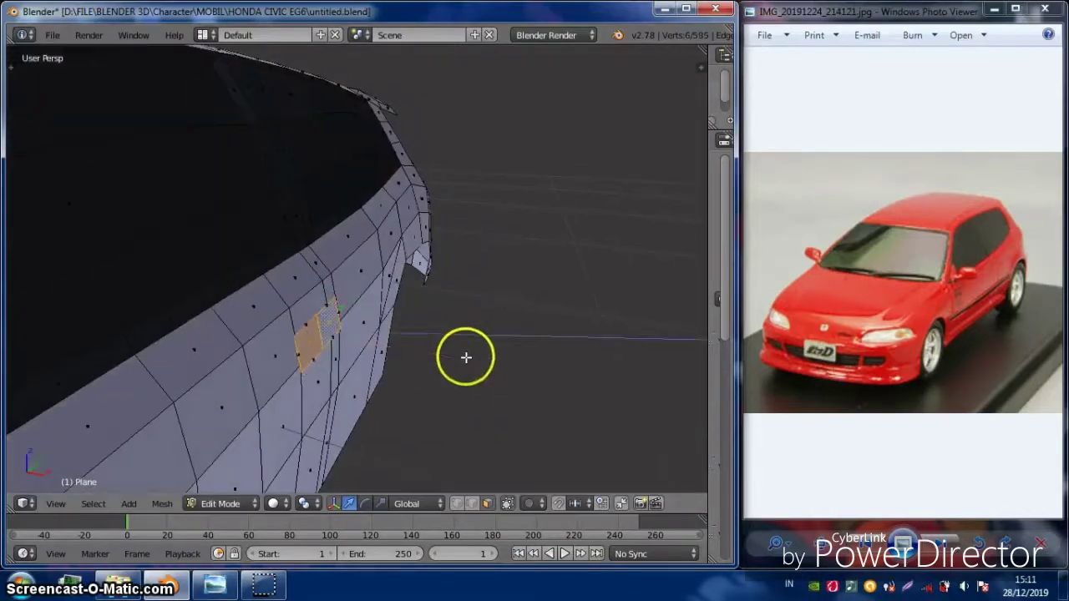
pyautogui.click(351, 338)
pyautogui.press('KP_3')
pyautogui.scroll(-4, 477, 310)
# Lower two vertices at the side end of the roof spoiler about 0.07 along the Z axis
pyautogui.moveTo(477, 310); pyautogui.dragTo(365, 342, button='middle')
pyautogui.press('a')
pyautogui.moveTo(531, 392); pyautogui.dragTo(421, 322, button='middle')
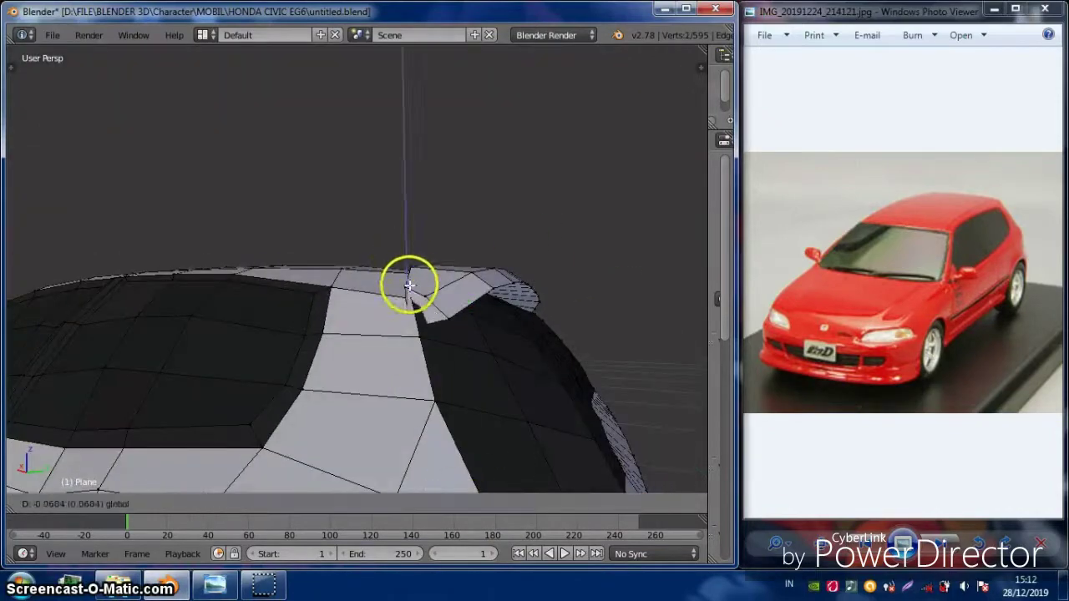
pyautogui.click(409, 285)
# Lower a single vertex on the roof's rear side edge about 0.006 along the Z axis
pyautogui.moveTo(410, 285); pyautogui.dragTo(317, 437, button='middle')
pyautogui.rightClick(270, 354)
pyautogui.moveTo(270, 354); pyautogui.dragTo(431, 249, button='middle')
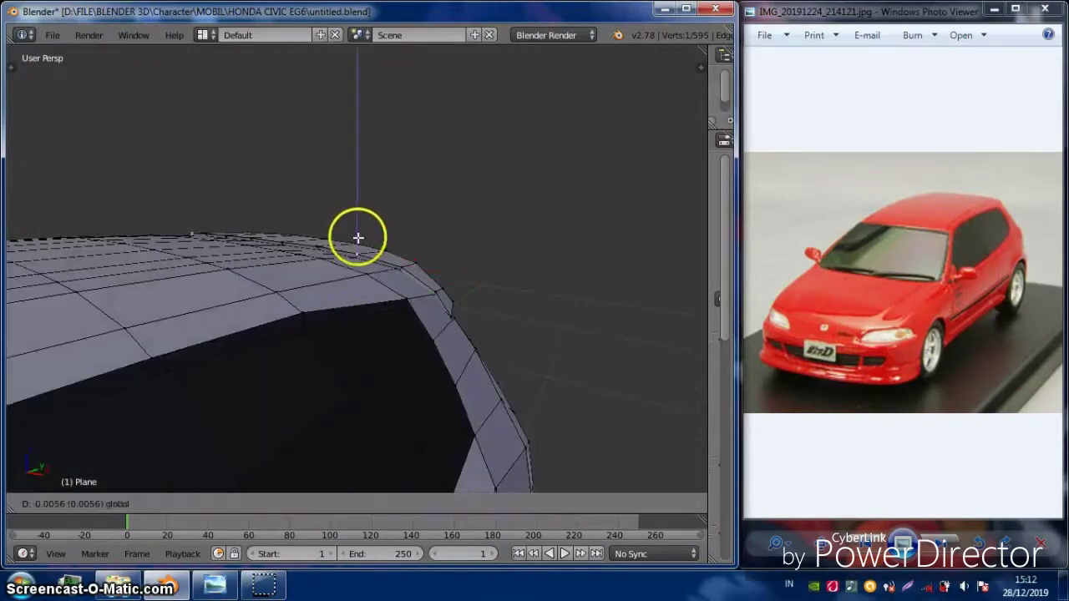
pyautogui.click(501, 394)
pyautogui.moveTo(501, 394); pyautogui.dragTo(266, 404, button='middle')
# Adjust vertices along the rear window's side border, moving one about 0.036 along the Y axis to smooth the outline
pyautogui.scroll(-4, 418, 338)
pyautogui.scroll(5, 266, 405)
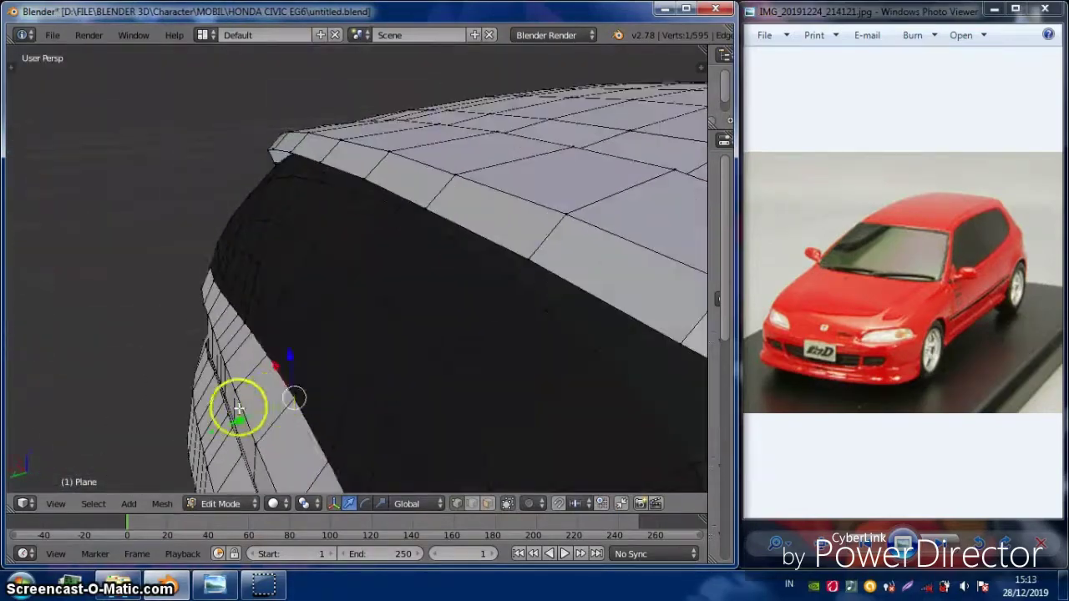
pyautogui.click(232, 369)
pyautogui.moveTo(232, 369); pyautogui.dragTo(512, 358, button='middle')
pyautogui.keyDown('shift'); pyautogui.rightClick(511, 358); pyautogui.keyUp('shift')
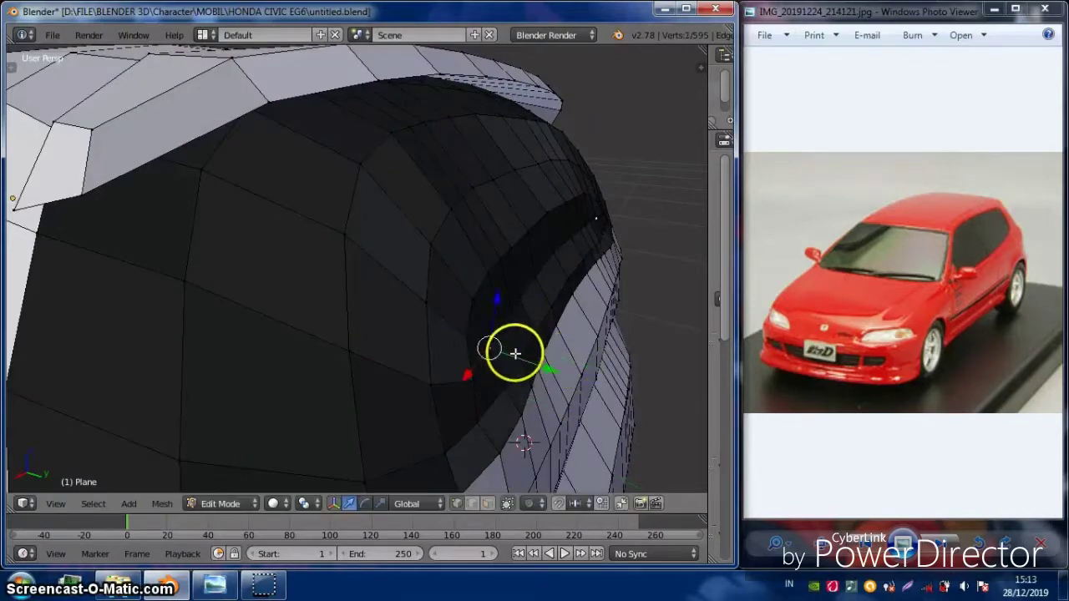
pyautogui.moveTo(572, 324); pyautogui.dragTo(422, 293, button='middle')
pyautogui.rightClick(422, 293)
pyautogui.press('g')
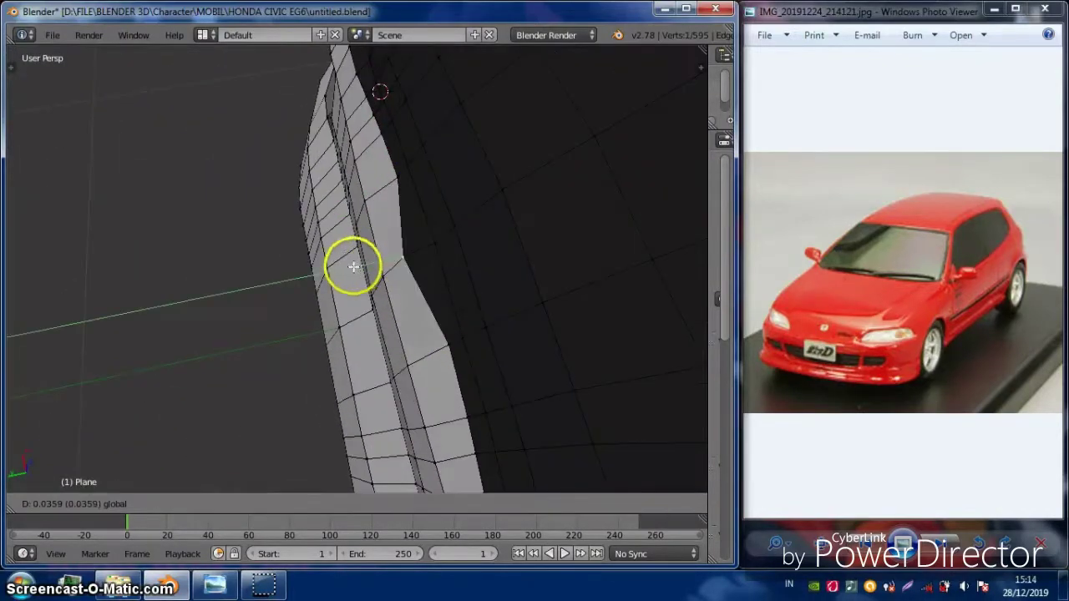
pyautogui.moveTo(407, 250); pyautogui.dragTo(320, 208, button='middle')
# Shift a vertex at the rear window's side edge about 0.014, mainly along the Y axis
pyautogui.keyDown('shift'); pyautogui.rightClick(319, 208); pyautogui.keyUp('shift')
pyautogui.moveTo(269, 261); pyautogui.dragTo(346, 252, button='middle')
pyautogui.rightClick(406, 242)
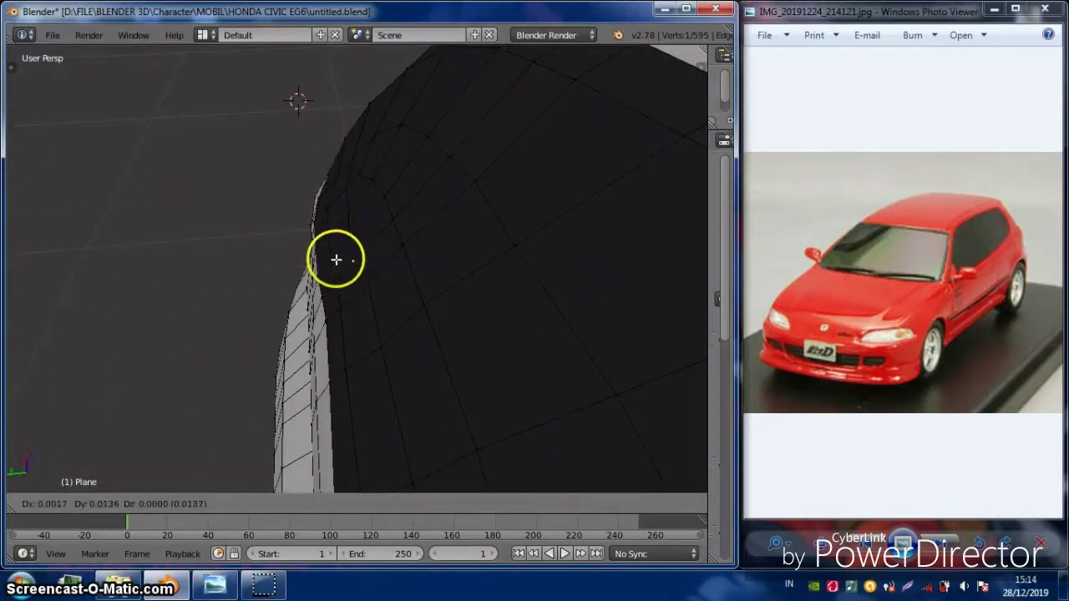
pyautogui.moveTo(373, 291); pyautogui.dragTo(454, 242, button='middle')
pyautogui.keyDown('ctrl'); pyautogui.rightClick(496, 378); pyautogui.keyUp('ctrl')
pyautogui.scroll(-5, 454, 241)
pyautogui.scroll(1, 781, 241)
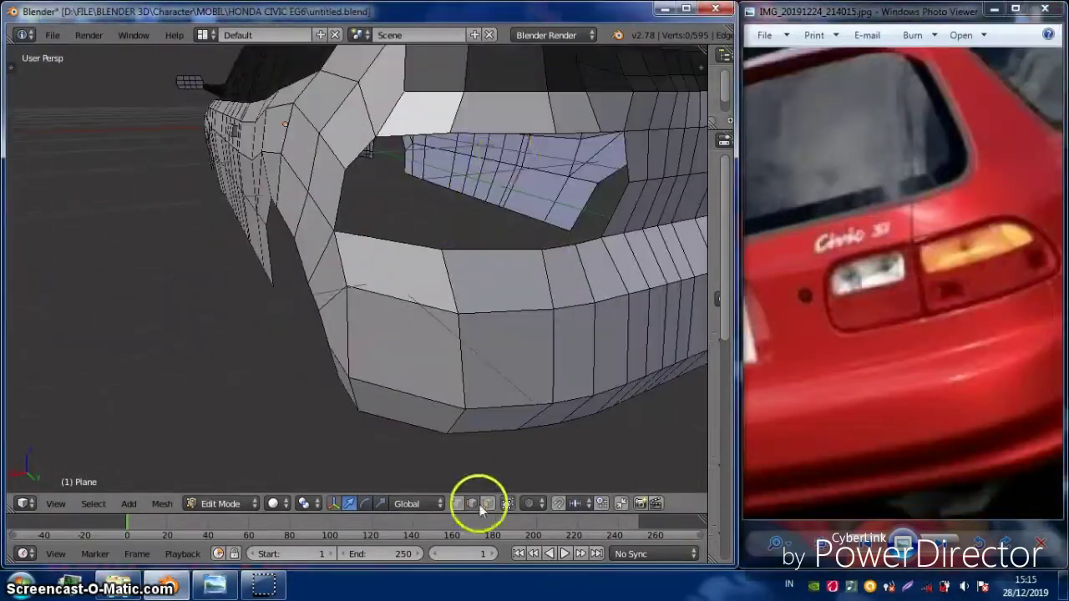
# Build a separate tail light piece behind the car from the faces around the tail light opening
pyautogui.moveTo(467, 334); pyautogui.dragTo(464, 185, button='middle')
pyautogui.rightClick(464, 185)
pyautogui.moveTo(506, 485); pyautogui.dragTo(499, 508, button='middle')
pyautogui.press('a')
pyautogui.moveTo(507, 408); pyautogui.dragTo(439, 332, button='middle')
pyautogui.rightClick(474, 278)
pyautogui.rightClick(438, 332)
pyautogui.moveTo(324, 322); pyautogui.dragTo(406, 266, button='middle')
pyautogui.press('e')
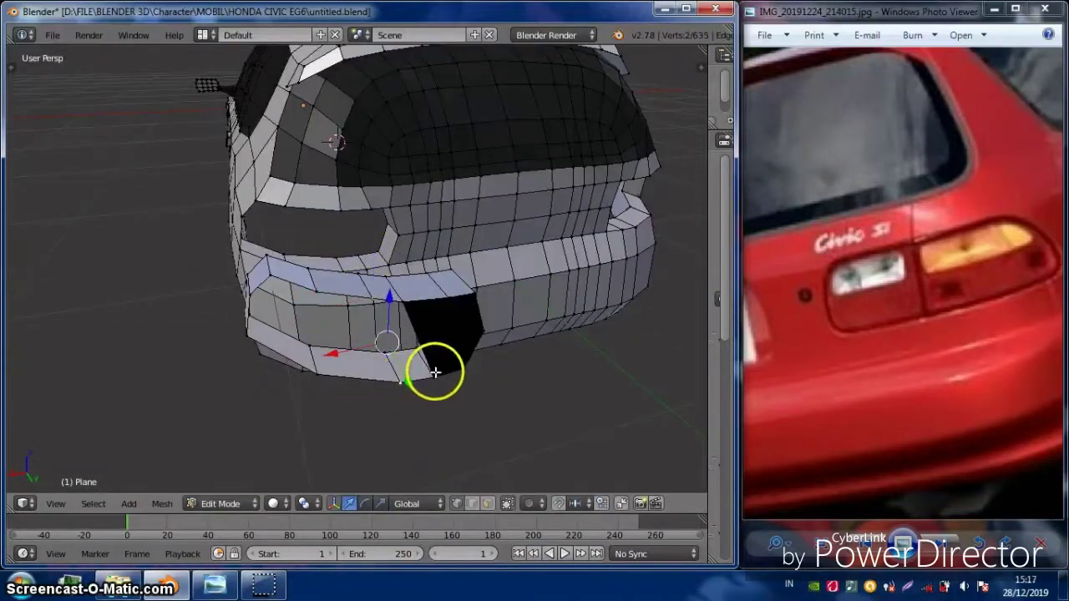
# Fill the tail light piece's open area with faces to form its outer surface
pyautogui.moveTo(341, 310); pyautogui.dragTo(369, 219, button='middle')
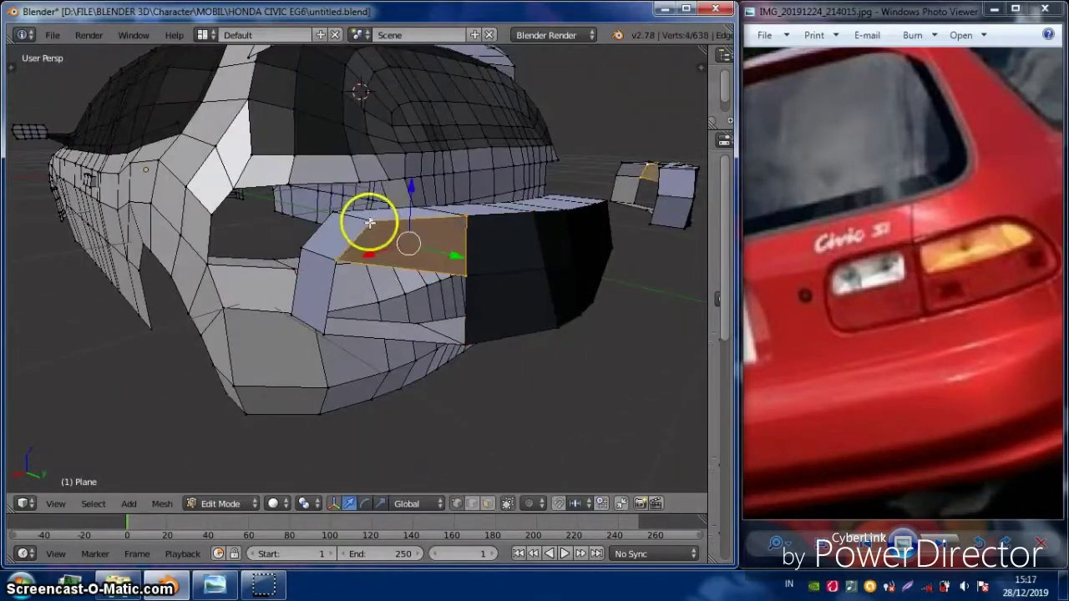
pyautogui.moveTo(467, 299); pyautogui.dragTo(499, 498, button='middle')
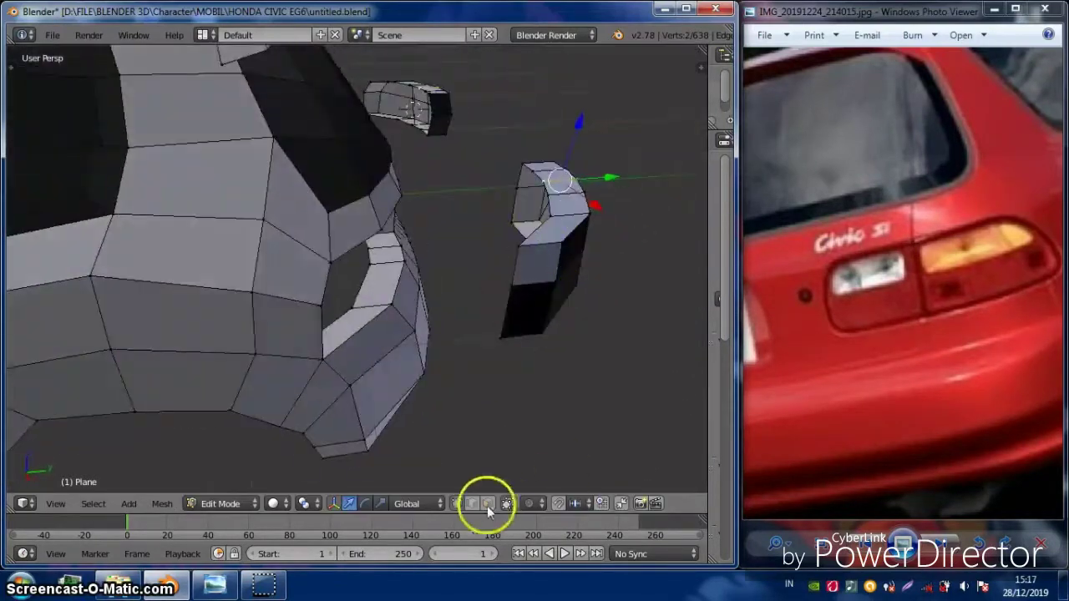
pyautogui.scroll(2, 421, 303)
pyautogui.press('l')
pyautogui.moveTo(422, 303); pyautogui.dragTo(470, 436, button='middle')
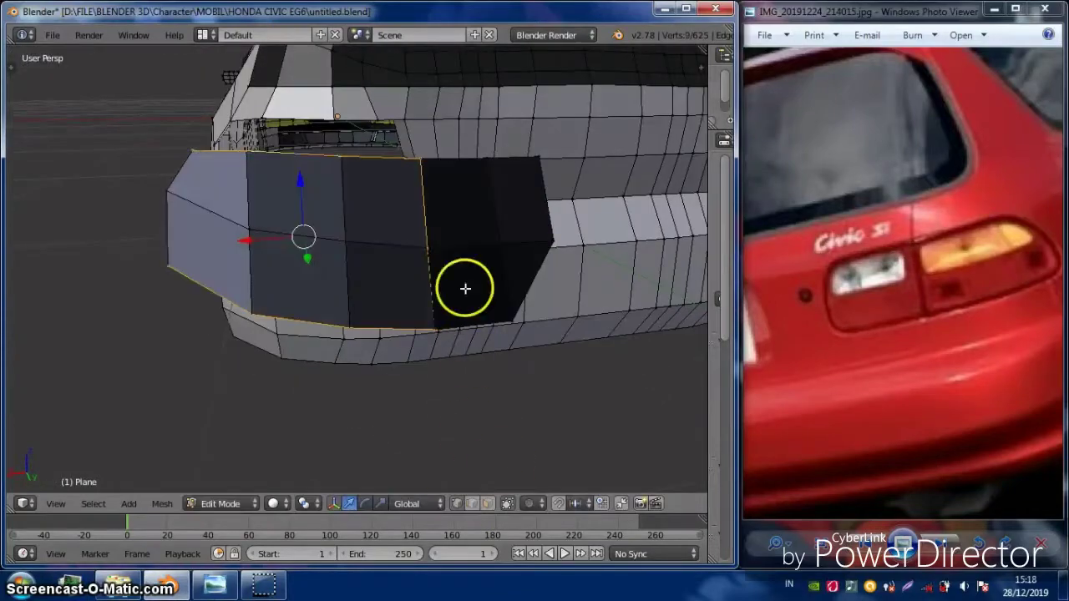
# Extrude the tail light's border edges to give it depth and close its open side with faces
pyautogui.moveTo(473, 508); pyautogui.dragTo(462, 346, button='middle')
pyautogui.click(532, 264)
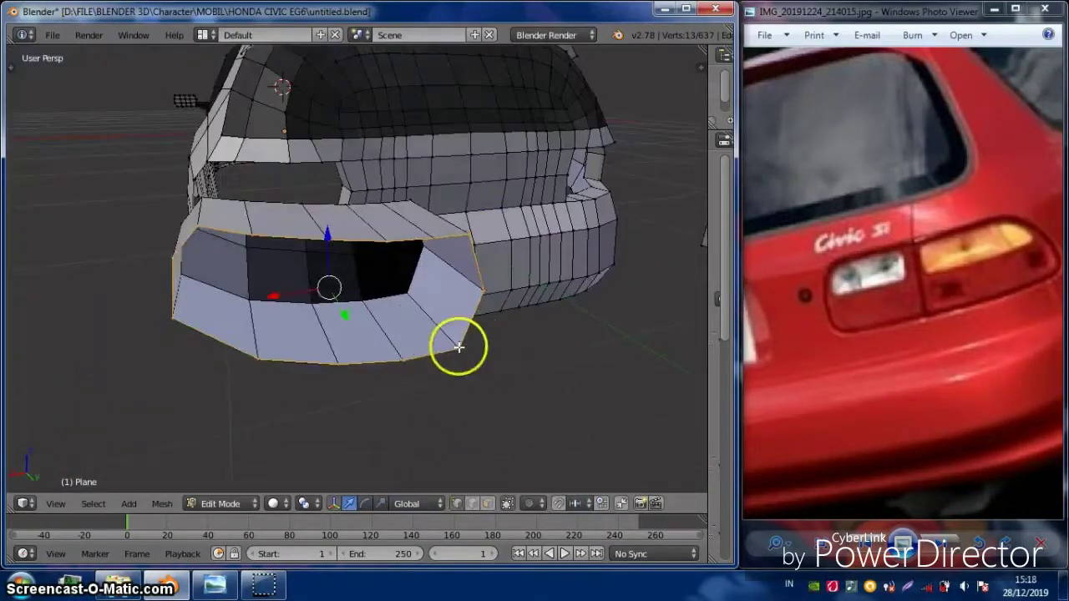
pyautogui.moveTo(385, 241); pyautogui.dragTo(291, 250, button='middle')
pyautogui.rightClick(291, 251)
pyautogui.hotkey('shift', 'v')
pyautogui.press('KP_Decimal')
pyautogui.hotkey('ctrl', 'l')
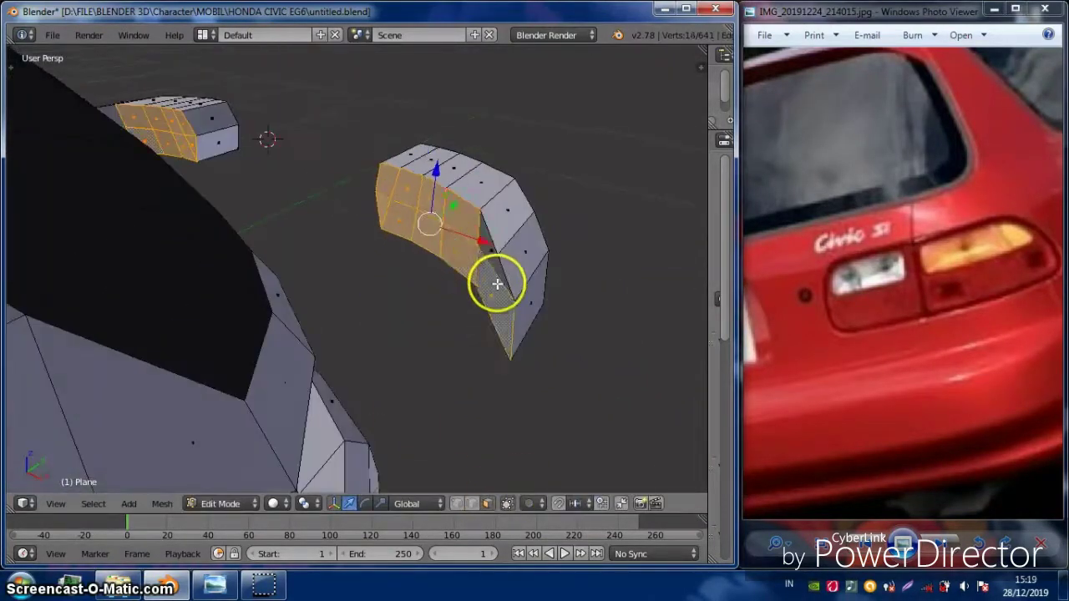
# Reposition the tail light's edge vertices in perspective and top view to refine its curved shape
pyautogui.press('g')
pyautogui.moveTo(530, 280); pyautogui.dragTo(354, 275, button='middle')
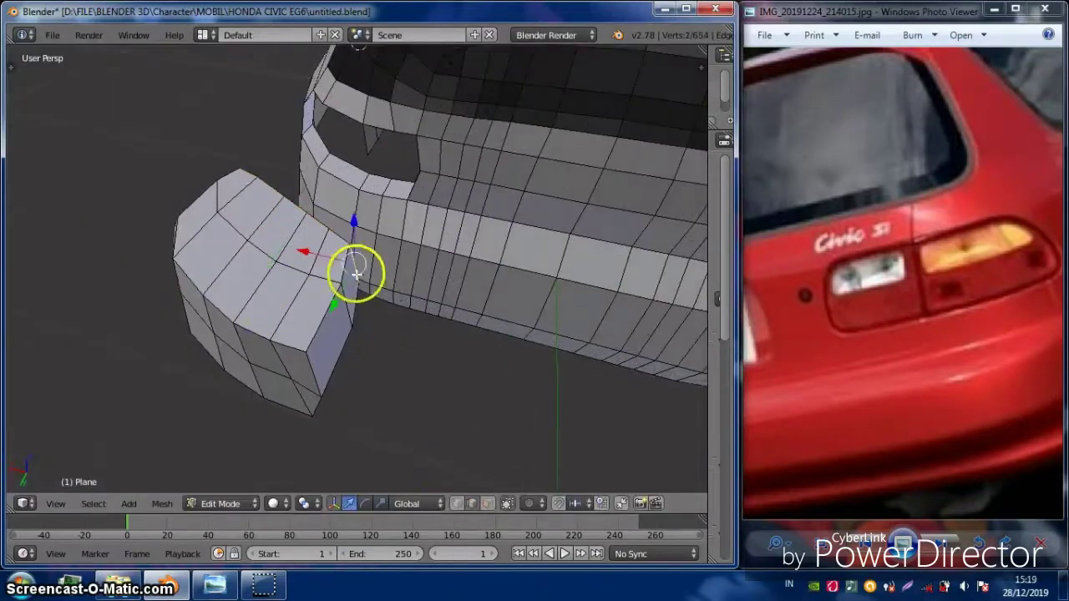
pyautogui.press('KP_7')
pyautogui.rightClick(381, 223)
pyautogui.press('g')
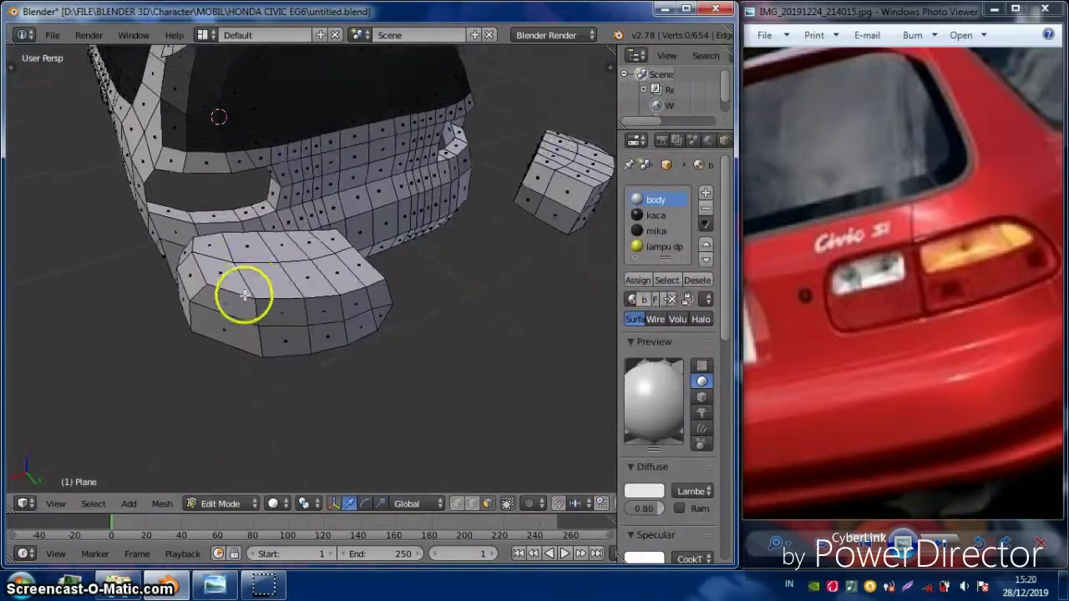
# Give the whole tail light a new material with a red diffuse colour and fit it into the tail light opening
pyautogui.press('l')
pyautogui.moveTo(359, 246); pyautogui.dragTo(376, 219, button='middle')
pyautogui.click(705, 192)
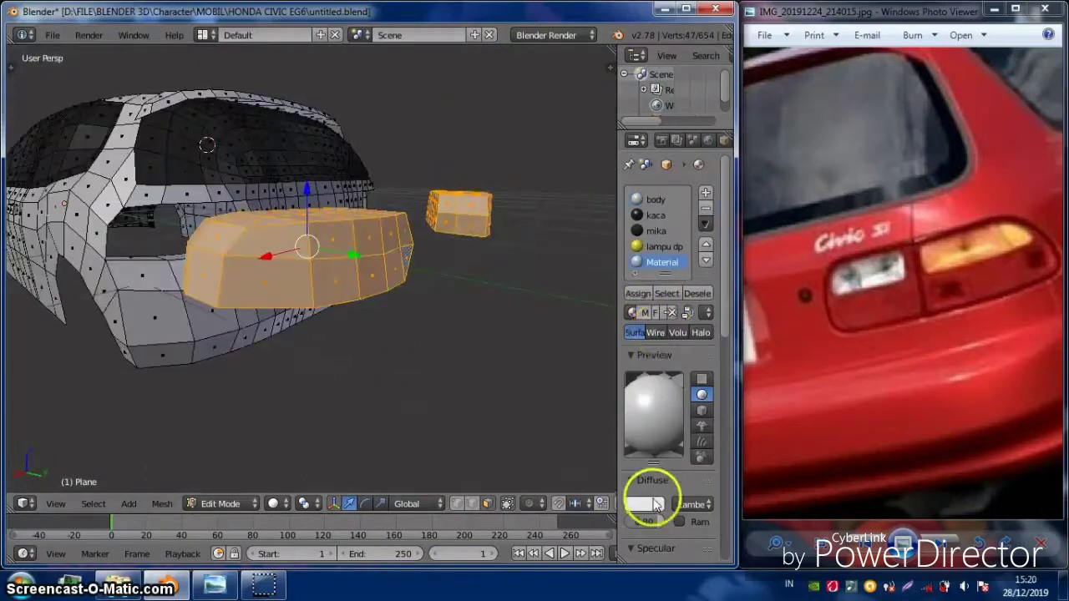
pyautogui.click(644, 491)
pyautogui.moveTo(614, 266); pyautogui.dragTo(711, 266)
pyautogui.press('g')
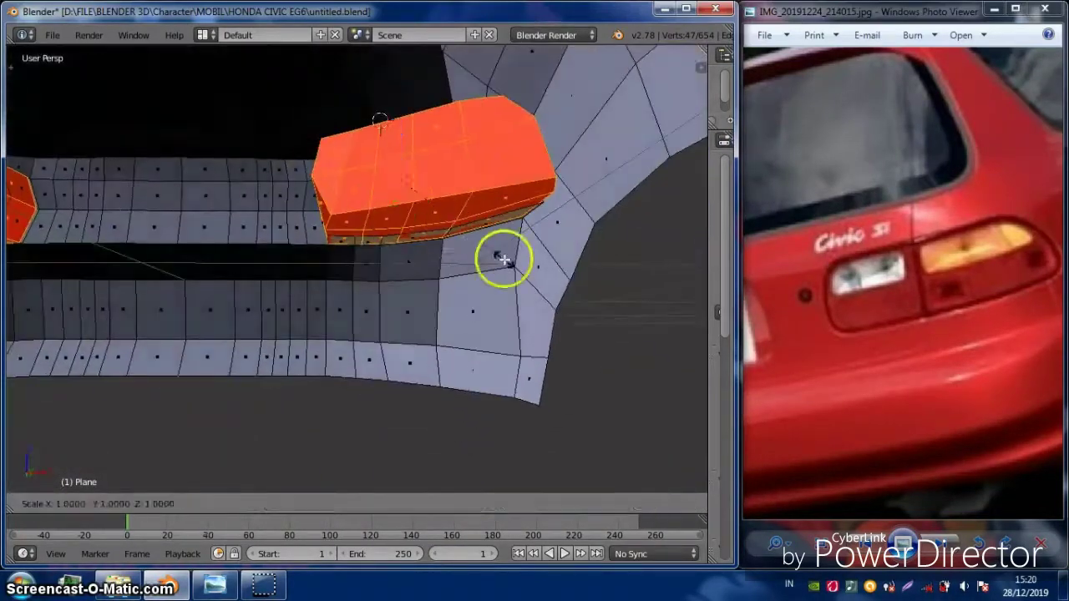
pyautogui.keyDown('shift'); pyautogui.moveTo(501, 258); pyautogui.dragTo(521, 284, button='middle'); pyautogui.keyUp('shift')
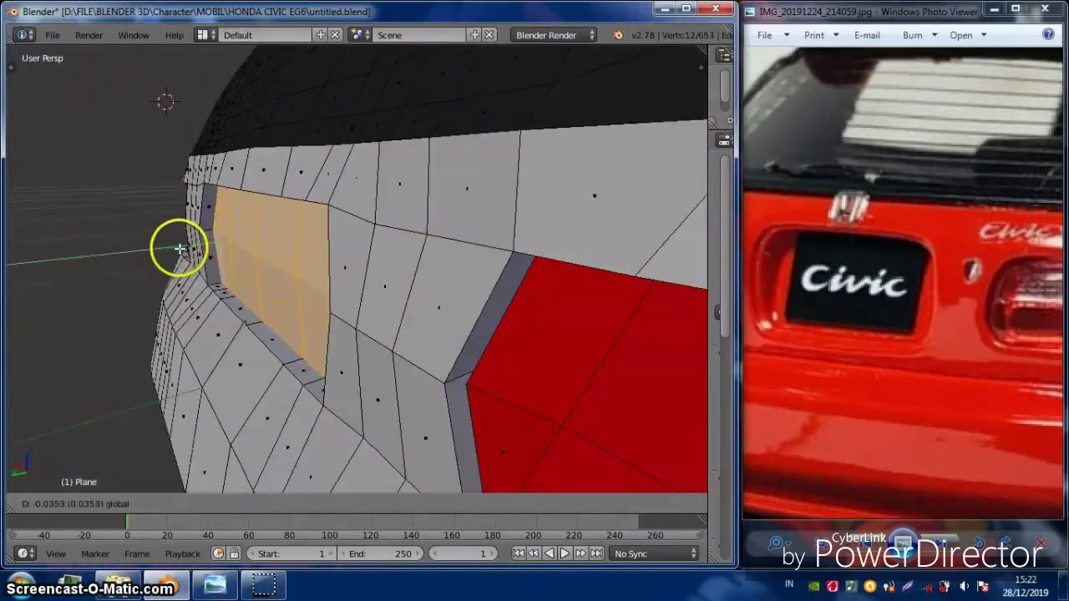
# Push the number plate panel's faces about 0.035 inward along the Y axis to form a recess
pyautogui.click(179, 249)
pyautogui.moveTo(179, 249); pyautogui.dragTo(314, 277, button='middle')
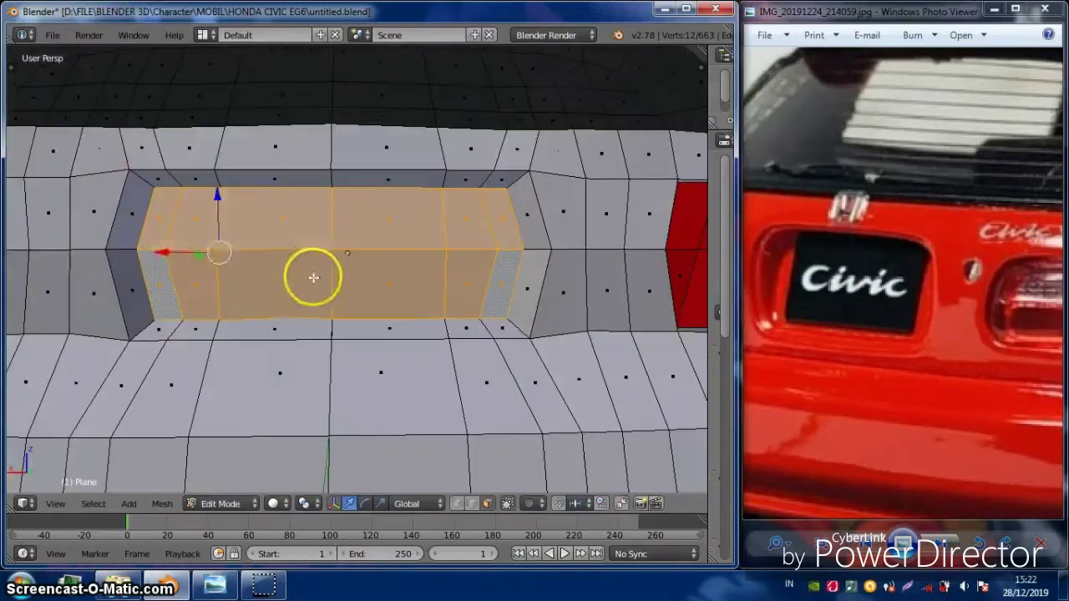
pyautogui.scroll(-3, 365, 387)
# Delete the two faces directly below the centre of the number plate recess
pyautogui.moveTo(365, 387); pyautogui.dragTo(408, 269, button='middle')
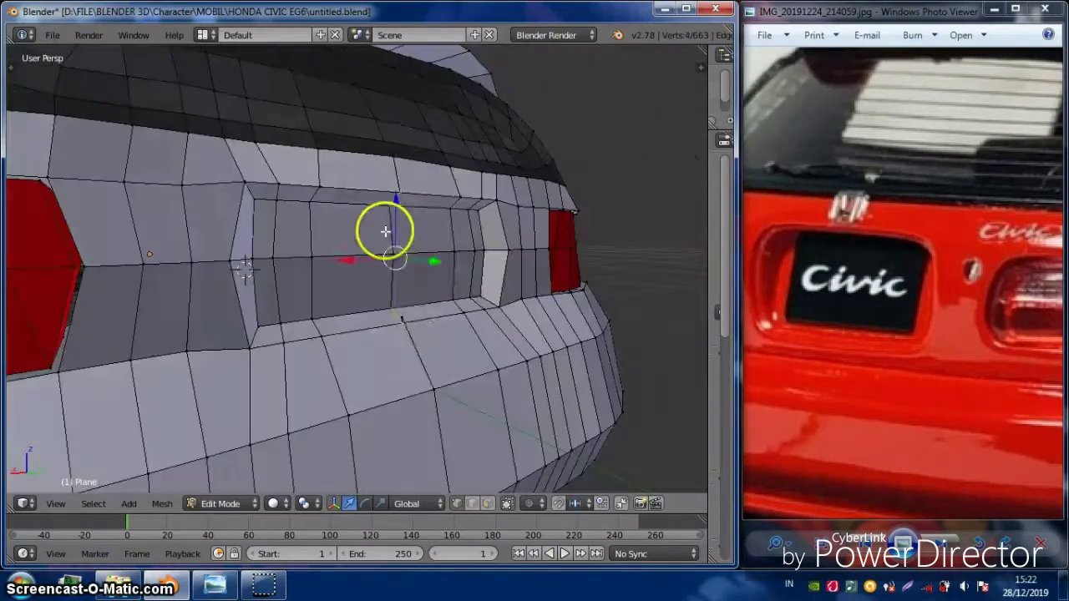
pyautogui.moveTo(406, 335); pyautogui.dragTo(450, 311, button='middle')
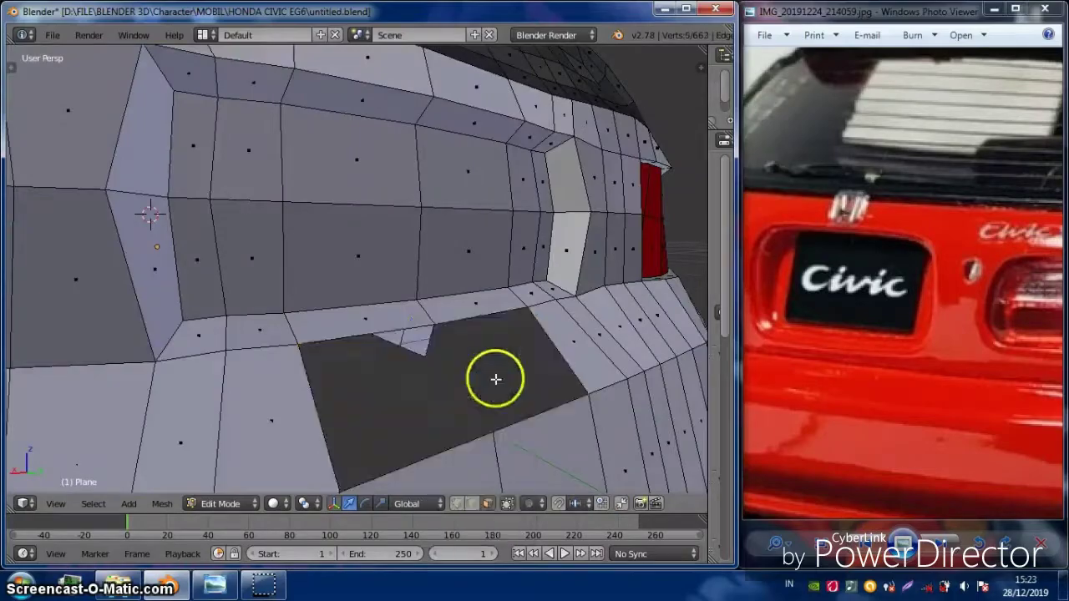
pyautogui.rightClick(423, 410)
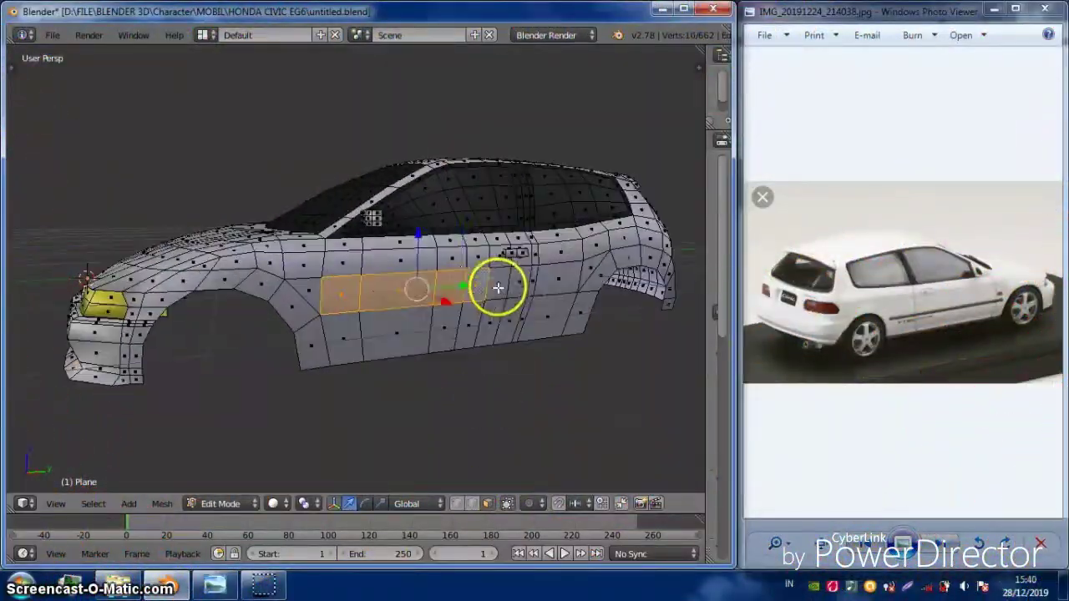
# Duplicate the row of faces across the lower door and flatten the copy into a narrow side moulding strip
pyautogui.moveTo(494, 286); pyautogui.dragTo(484, 431, button='middle')
pyautogui.rightClick(591, 215)
pyautogui.moveTo(590, 215); pyautogui.dragTo(375, 249, button='middle')
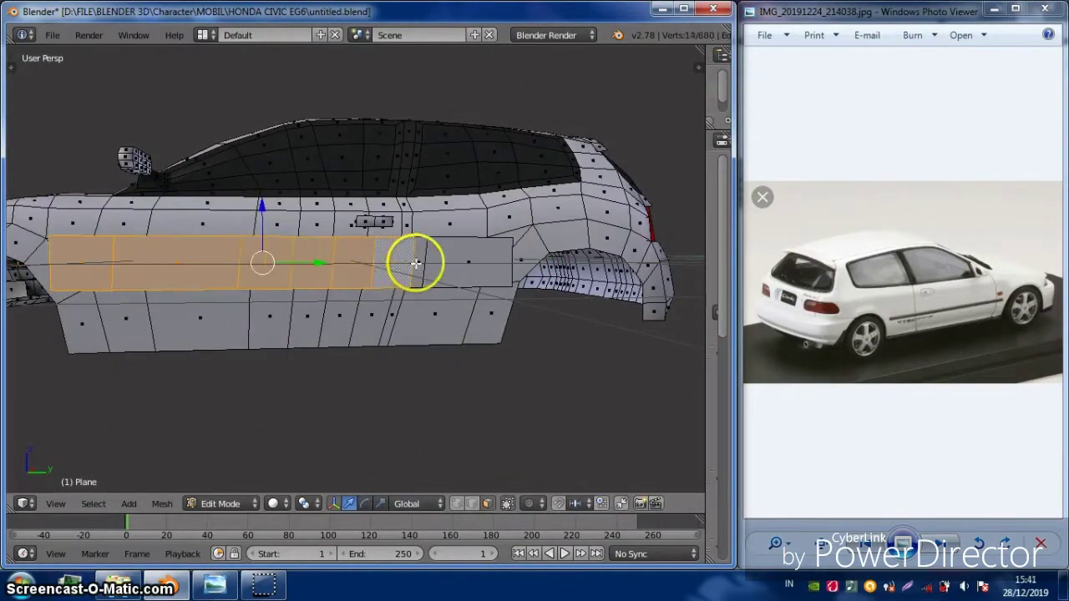
pyautogui.press('KP_5')
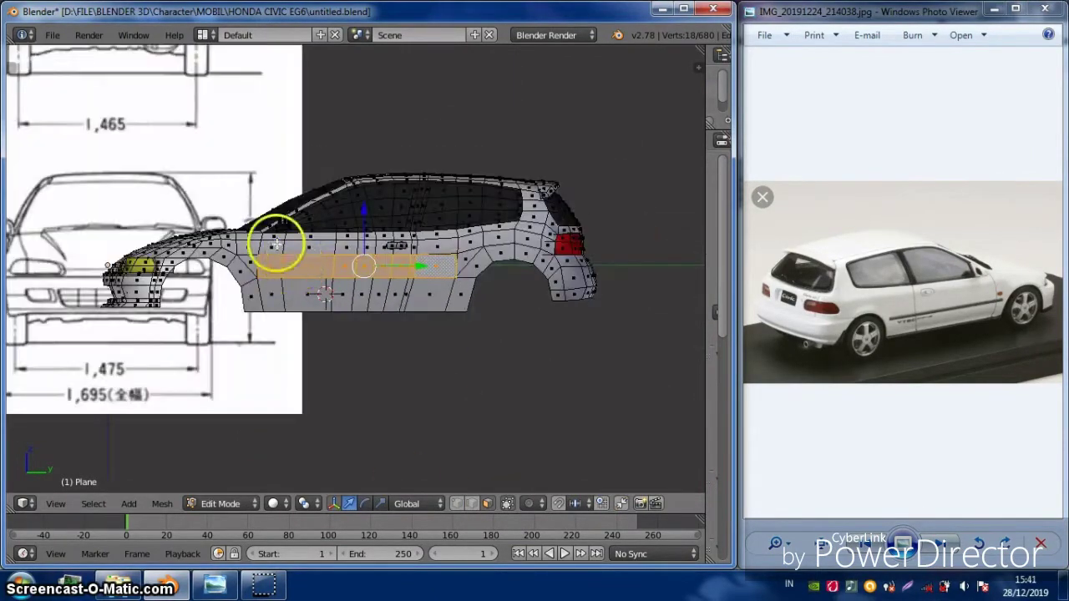
pyautogui.scroll(3, 287, 258)
pyautogui.press('s')
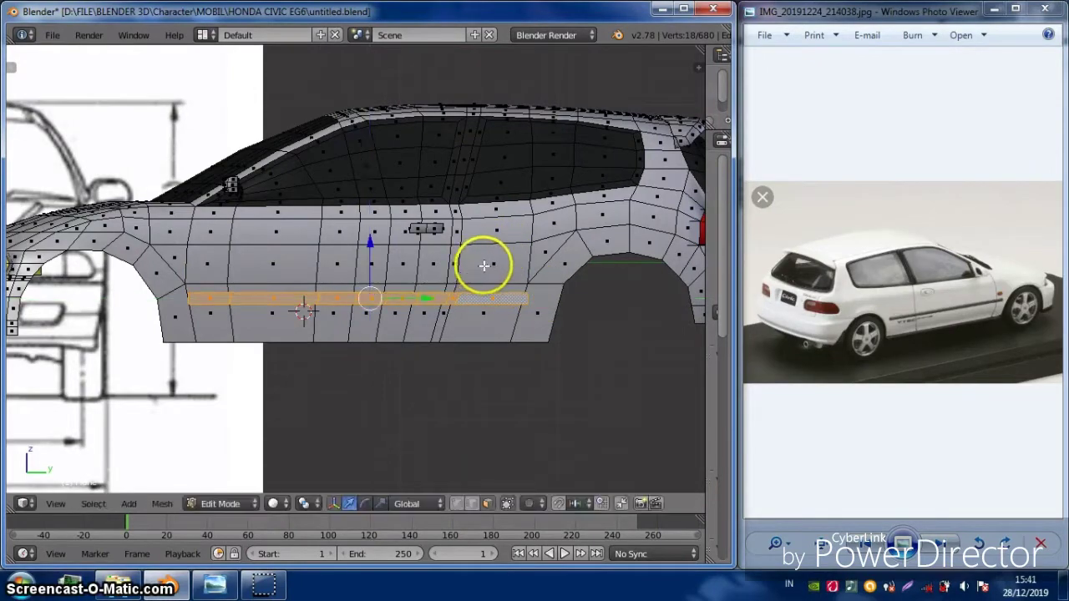
pyautogui.click(454, 489)
# Shape the side moulding strip's rear end and extrude the strip about 0.03 along the X axis for thickness
pyautogui.scroll(3, 454, 489)
pyautogui.rightClick(594, 334)
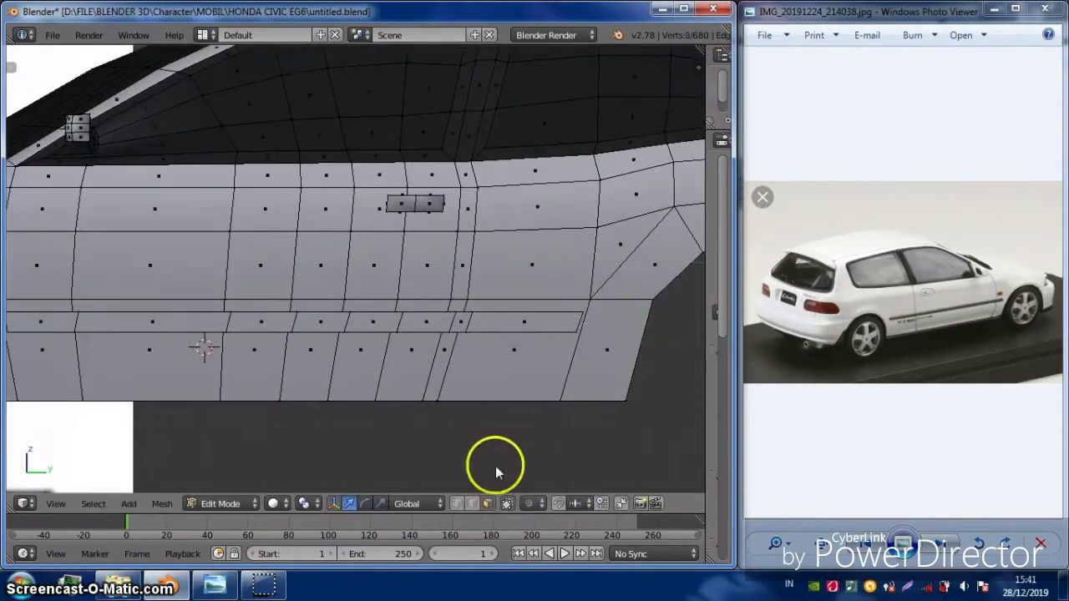
pyautogui.press('l')
pyautogui.moveTo(346, 310); pyautogui.dragTo(702, 281, button='middle')
pyautogui.press('n')
pyautogui.press('n')
pyautogui.hotkey('shift', 'd')
pyautogui.press('x')
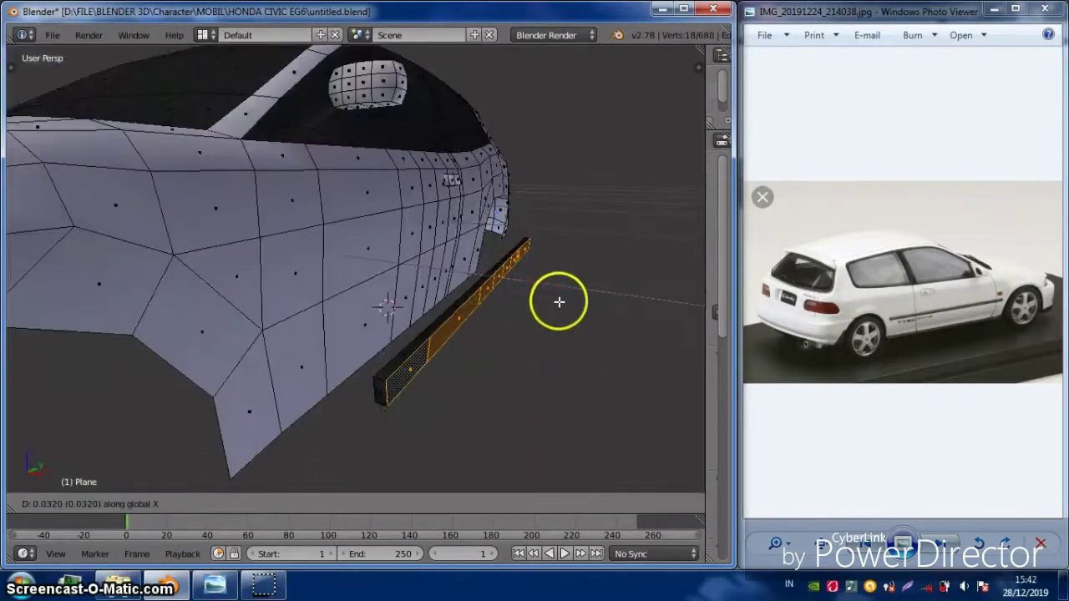
# Place the black side moulding against the body and form a small indicator box near its front end
pyautogui.moveTo(520, 314); pyautogui.dragTo(287, 378, button='middle')
pyautogui.press('l')
pyautogui.press('l')
pyautogui.scroll(5, 287, 378)
pyautogui.rightClick(190, 385)
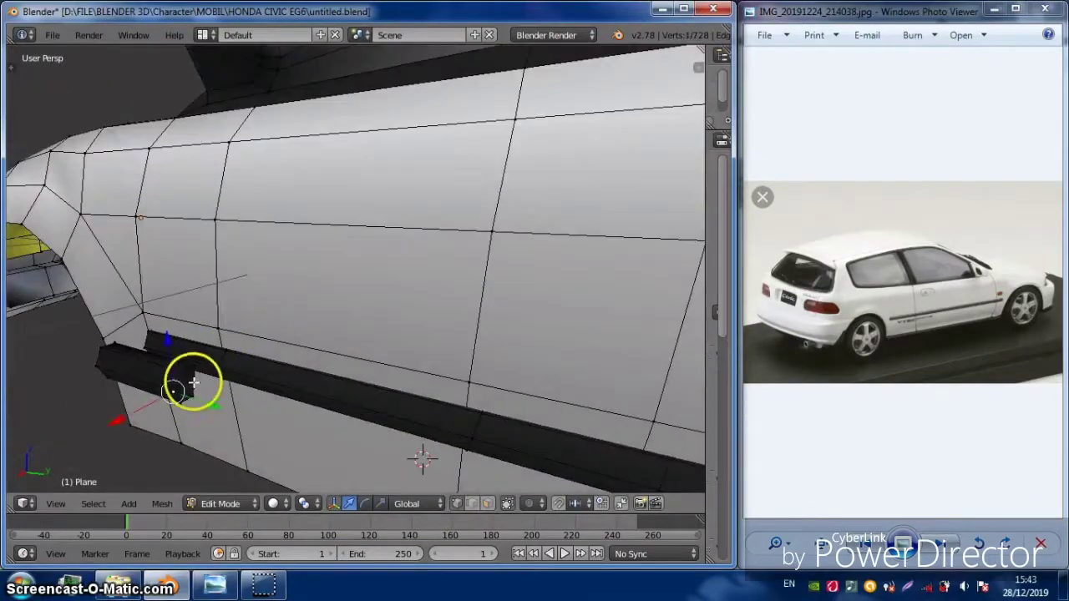
# Assign the orange "lampu sen" material to the indicator and position it behind the front wheel arch in side view
pyautogui.moveTo(473, 493); pyautogui.dragTo(702, 251, button='middle')
pyautogui.moveTo(709, 250); pyautogui.dragTo(589, 267)
pyautogui.click(631, 262)
pyautogui.press('KP_3')
pyautogui.scroll(2, 306, 245)
pyautogui.press('g')
pyautogui.scroll(5, 1005, 289)
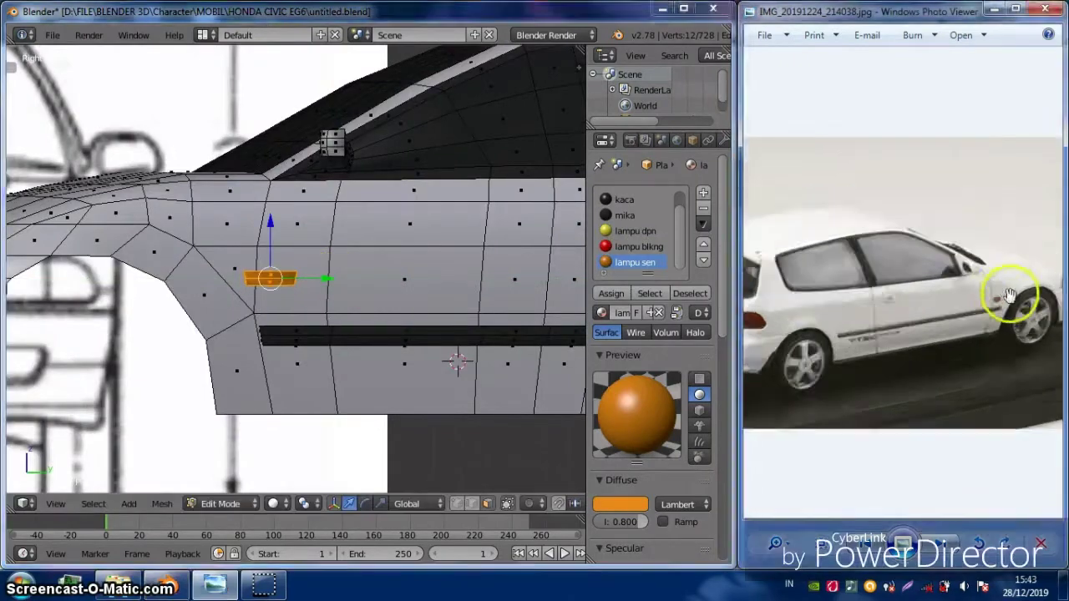
pyautogui.click(385, 263)
# Fit the orange indicator against the body surface above the moulding, save the file and clear the selection
pyautogui.scroll(-3, 385, 263)
pyautogui.moveTo(385, 263); pyautogui.dragTo(305, 334, button='middle')
pyautogui.scroll(3, 305, 334)
pyautogui.rightClick(209, 364)
pyautogui.hotkey('ctrl', 's')
pyautogui.click(329, 248)
pyautogui.press('a')
pyautogui.moveTo(329, 248); pyautogui.dragTo(470, 502, button='middle')
pyautogui.scroll(-4, 470, 501)
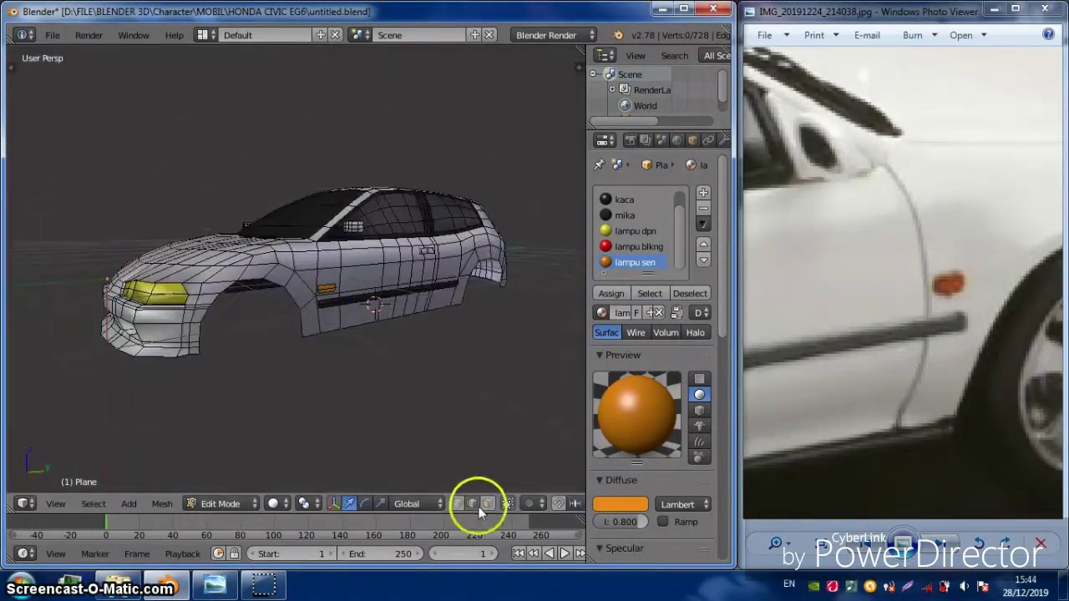
# Extend the body's lower sill edges inward to start the car's underside
pyautogui.moveTo(318, 342); pyautogui.dragTo(301, 286, button='middle')
pyautogui.keyDown('alt'); pyautogui.rightClick(302, 285); pyautogui.keyUp('alt')
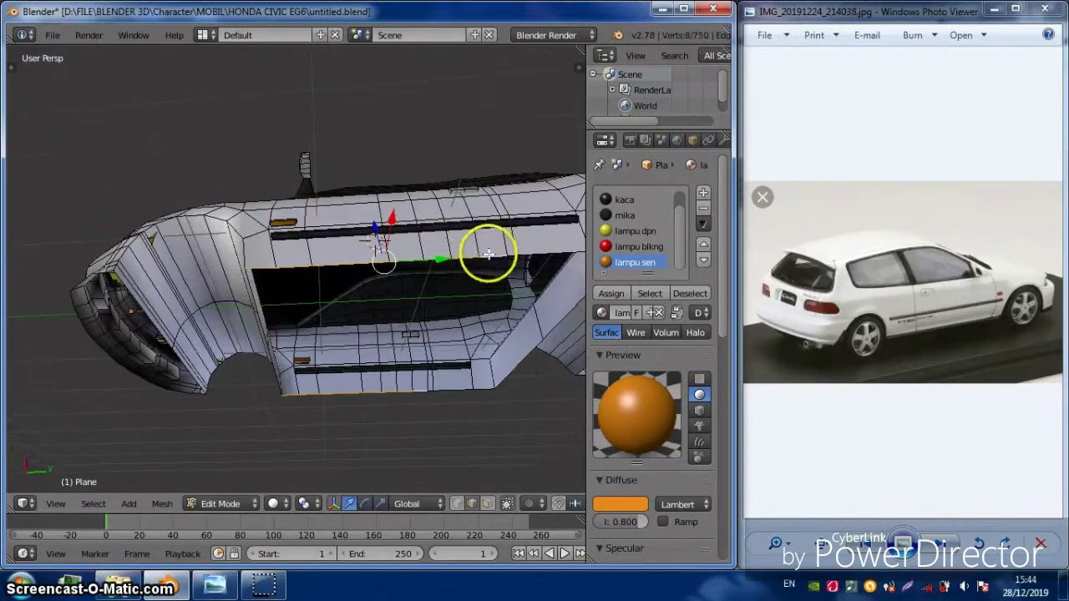
pyautogui.scroll(8, 429, 267)
pyautogui.press('a')
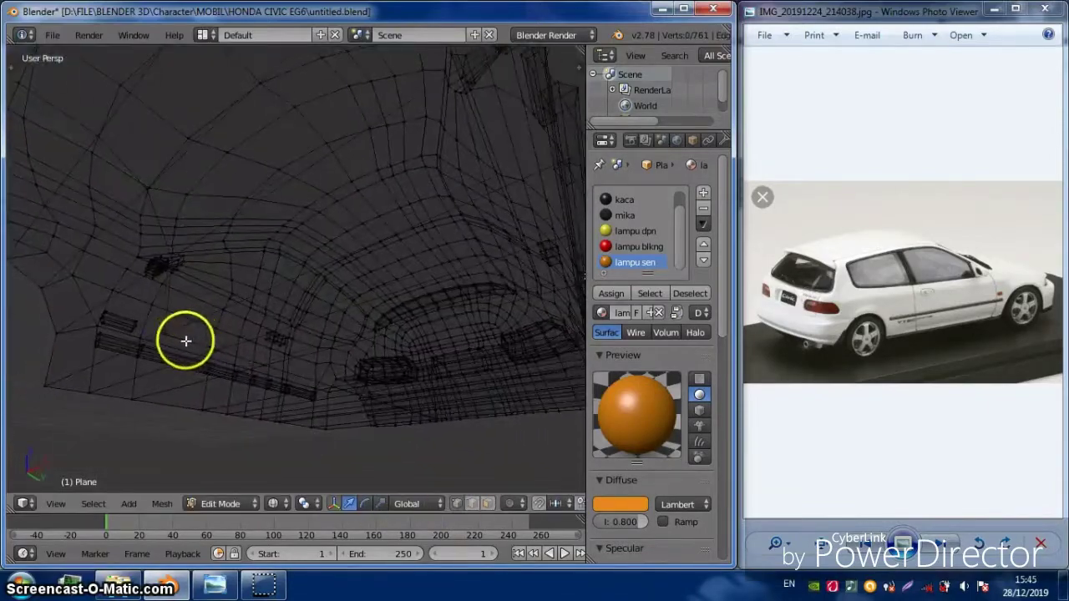
# Extrude the front bumper's lower edge inward beneath the body
pyautogui.moveTo(178, 350); pyautogui.dragTo(385, 314, button='middle')
pyautogui.scroll(-10, 418, 310)
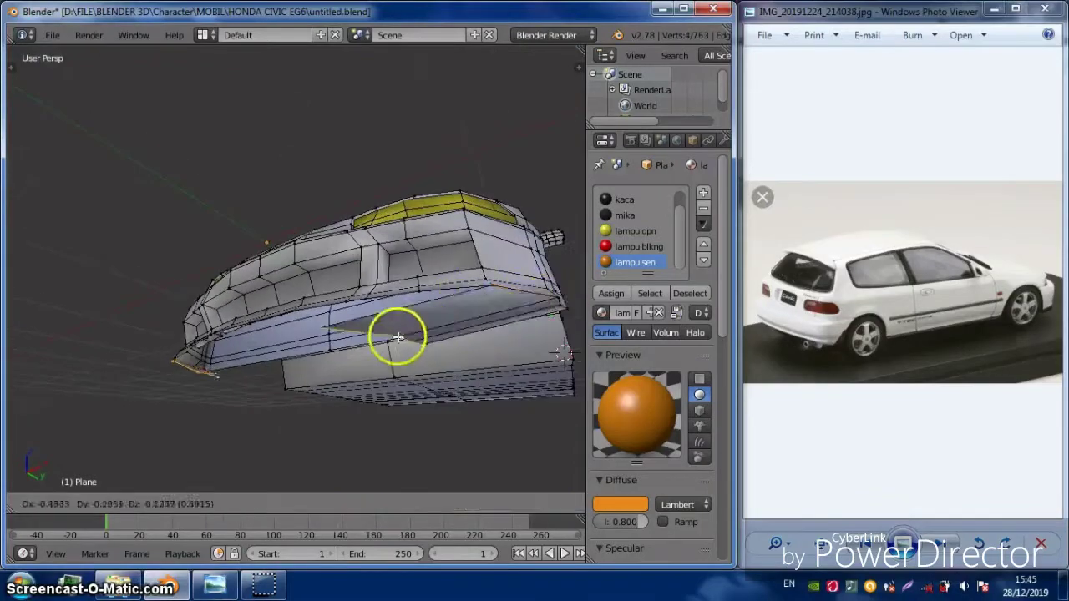
pyautogui.click(428, 331)
# Join and reposition the vertices where the wheel arch and the front bumper's underside meet
pyautogui.scroll(10, 348, 301)
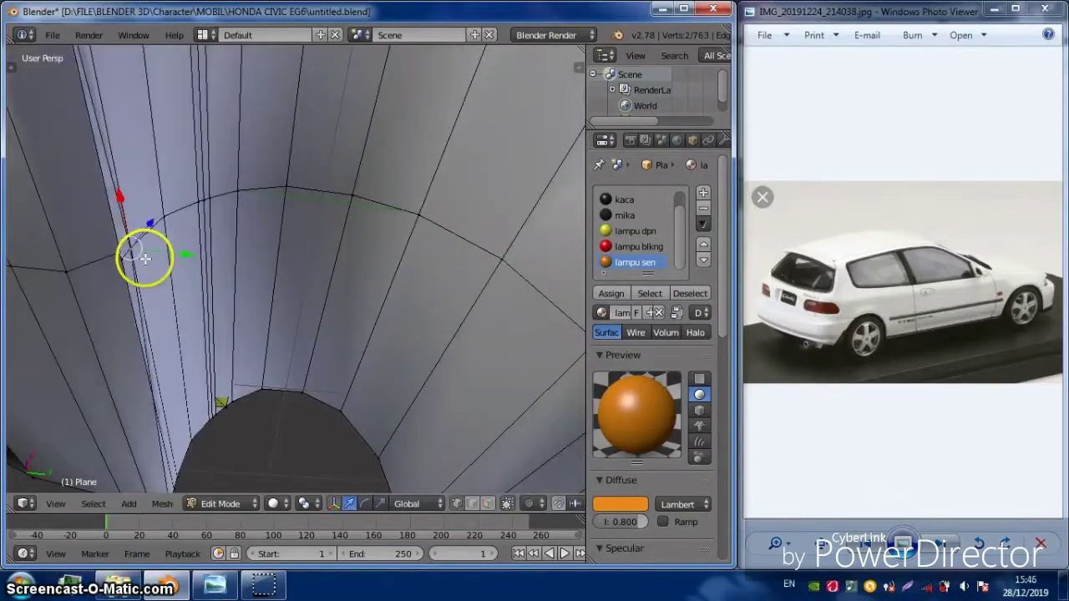
pyautogui.scroll(-5, 144, 259)
pyautogui.moveTo(205, 276); pyautogui.dragTo(329, 232, button='middle')
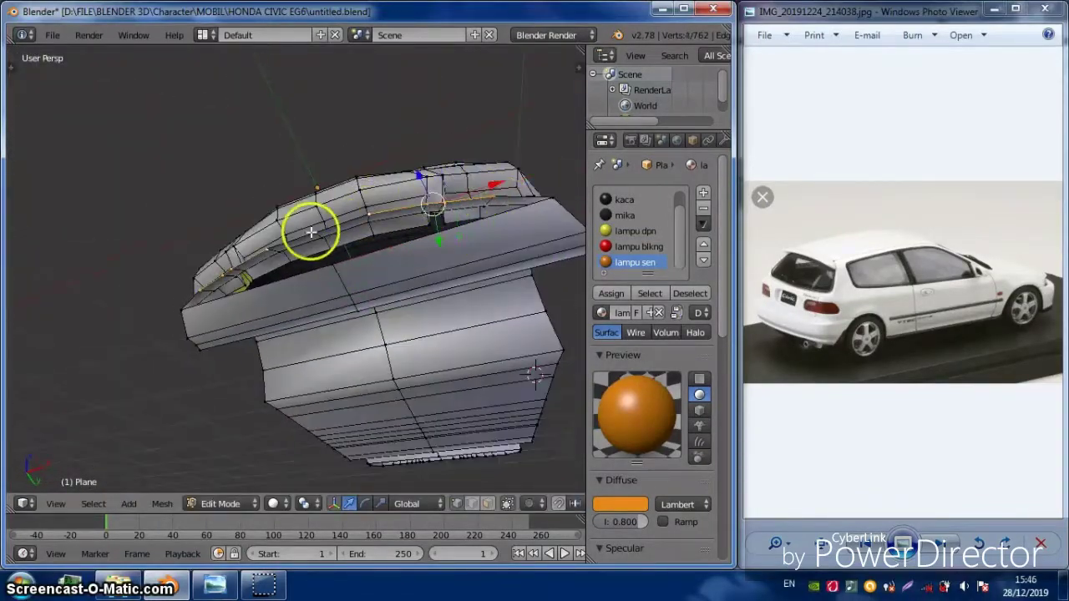
pyautogui.click(472, 197)
pyautogui.scroll(4, 418, 234)
pyautogui.rightClick(386, 261)
pyautogui.click(409, 247)
pyautogui.scroll(-5, 256, 430)
pyautogui.scroll(6, 281, 234)
pyautogui.press('g')
pyautogui.click(245, 264)
# Add a loop cut across the front underside and leave Edit Mode on the body
pyautogui.scroll(-4, 262, 231)
pyautogui.moveTo(262, 231); pyautogui.dragTo(269, 270, button='middle')
pyautogui.hotkey('ctrl', 'r')
pyautogui.click(270, 270)
pyautogui.click(497, 310)
pyautogui.moveTo(449, 242); pyautogui.dragTo(436, 143, button='middle')
pyautogui.keyDown('alt'); pyautogui.rightClick(436, 143); pyautogui.keyUp('alt')
pyautogui.scroll(-5, 436, 144)
pyautogui.moveTo(358, 159); pyautogui.dragTo(526, 162, button='middle')
pyautogui.press('Tab')
# Open a second Blender window, clear the default scene and add a mesh circle for the wheel in Edit Mode
pyautogui.rightClick(166, 585)
pyautogui.click(161, 512)
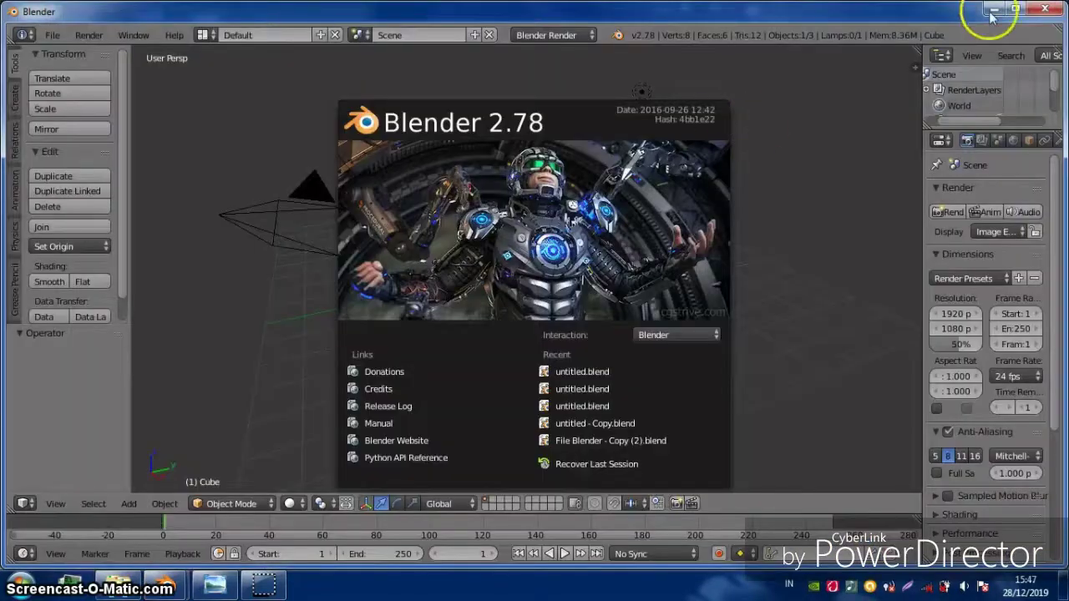
pyautogui.press('x')
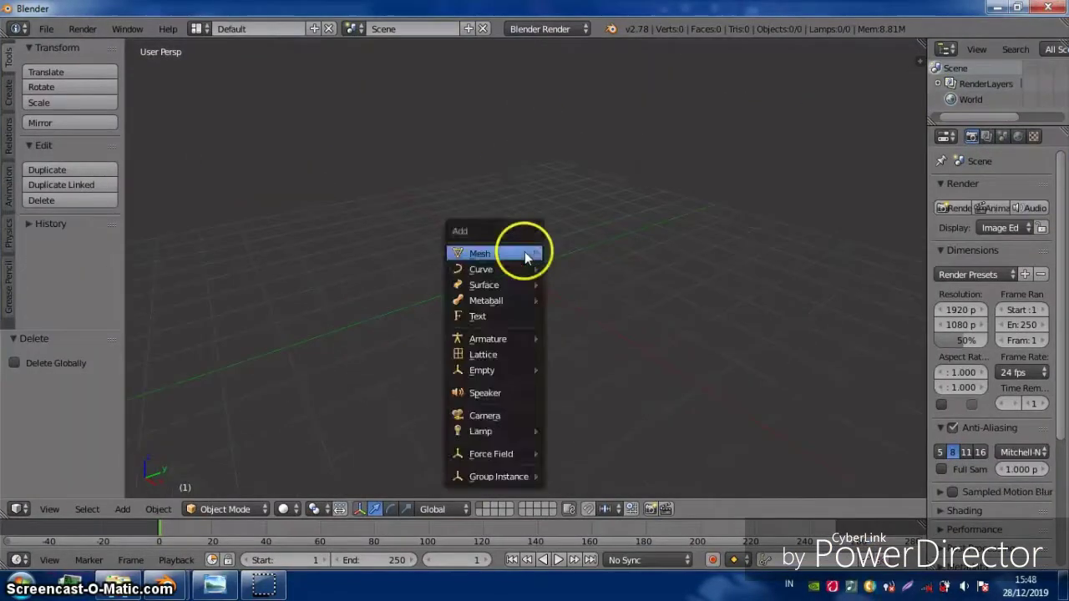
pyautogui.moveTo(525, 255)
pyautogui.click(596, 270)
pyautogui.press('Tab')
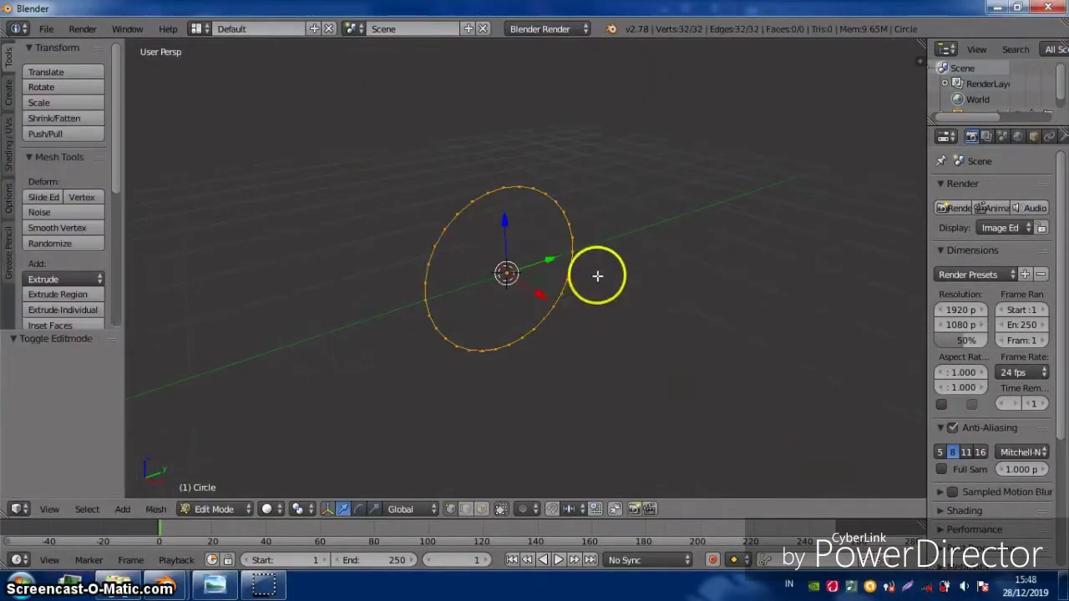
# Extrude the circle inward into a ring and scale its recessed inner loop by 0.737
pyautogui.press('e')
pyautogui.press('s')
pyautogui.click(535, 279)
pyautogui.moveTo(535, 279); pyautogui.dragTo(542, 284, button='middle')
pyautogui.press('s')
pyautogui.click(509, 320)
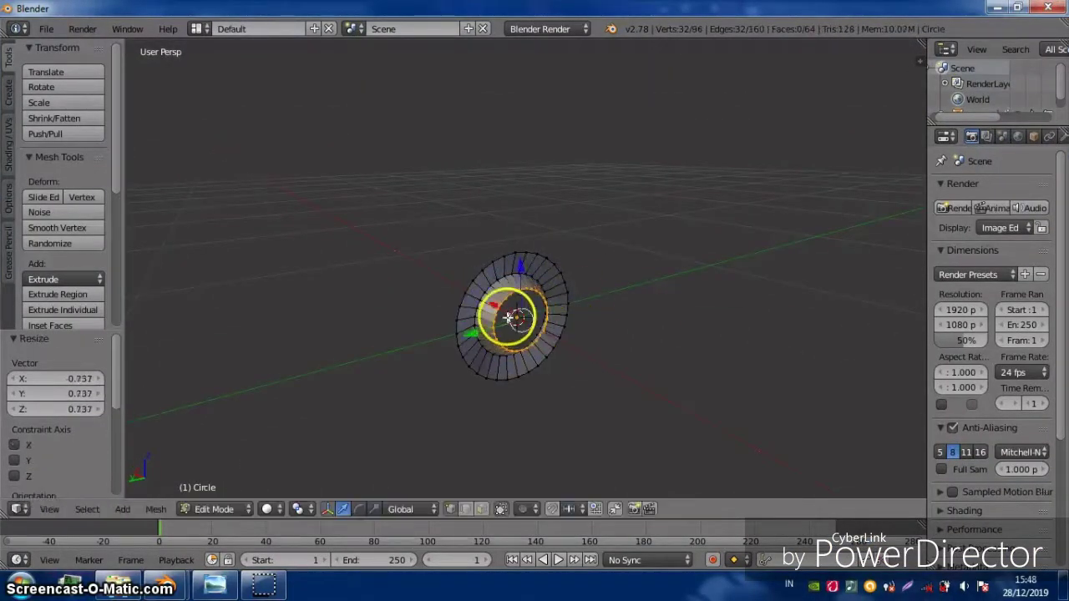
# Extrude the hub's outer loop backward along X for depth and cap the open back with a face
pyautogui.moveTo(488, 306); pyautogui.dragTo(468, 309, button='middle')
pyautogui.press('e')
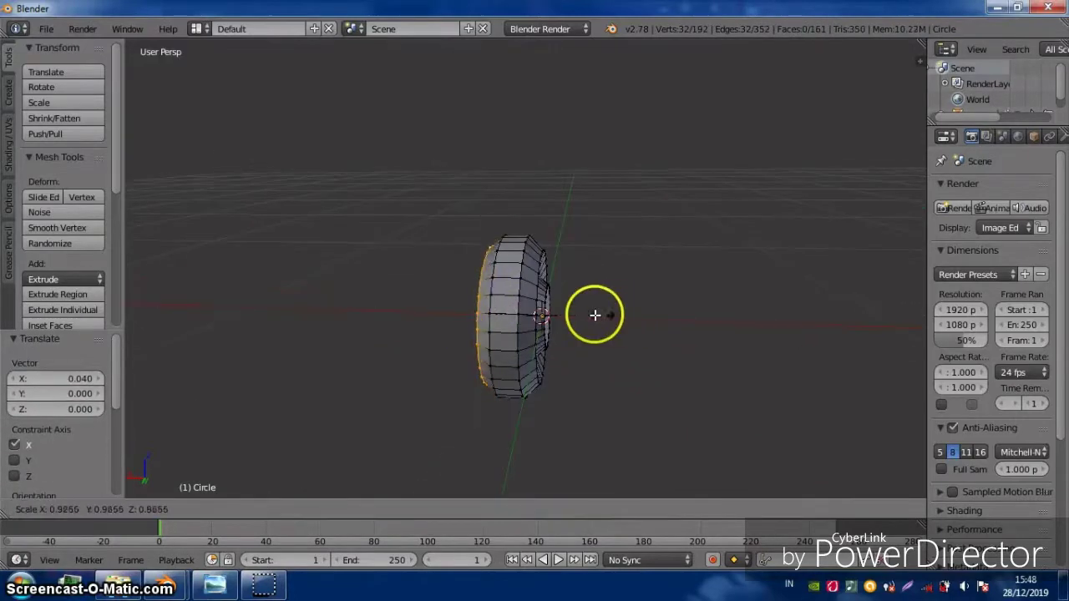
pyautogui.click(607, 315)
pyautogui.press('f')
pyautogui.moveTo(608, 315); pyautogui.dragTo(489, 305, button='middle')
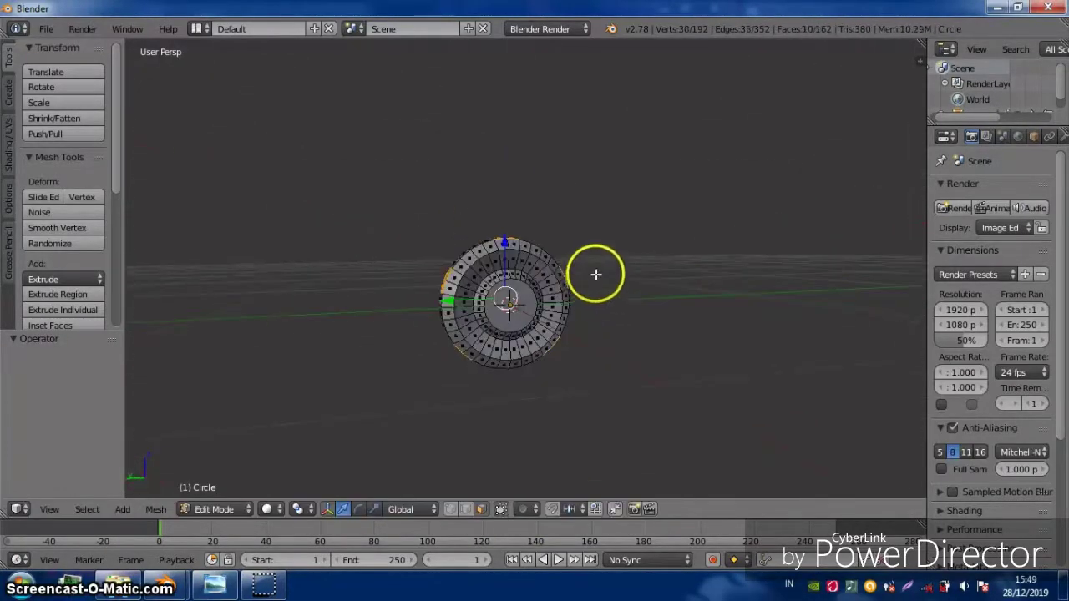
# Extrude five two-segment spokes outward from the hub and offset their middle loops -0.038 along the X axis
pyautogui.press('e')
pyautogui.click(716, 329)
pyautogui.moveTo(716, 329); pyautogui.dragTo(656, 271, button='middle')
pyautogui.press('s')
pyautogui.click(656, 271)
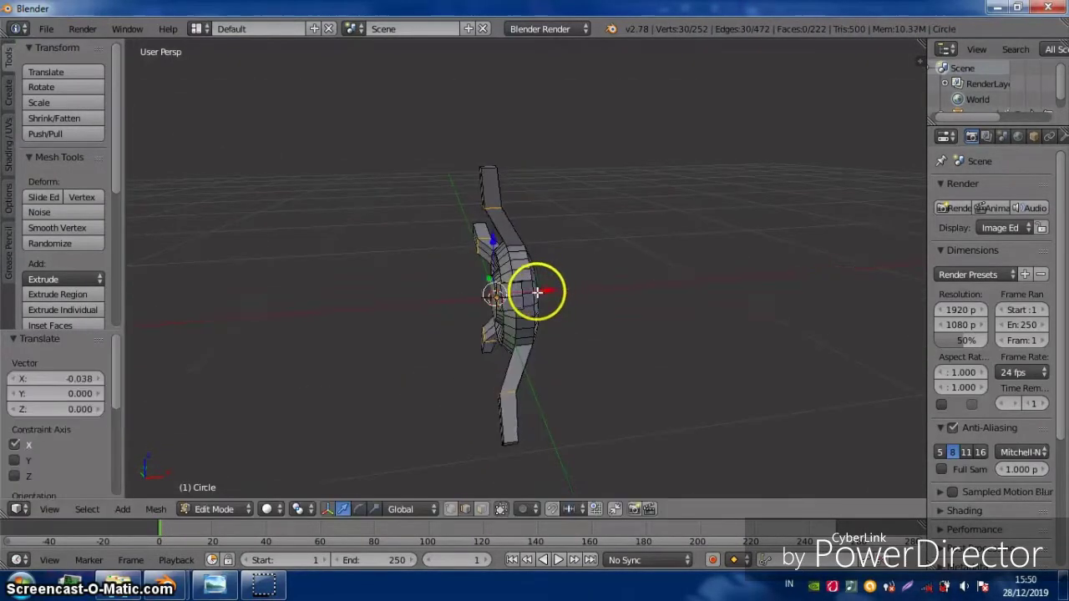
# Edge-slide the hub edges between the spokes outward so the spoke roots flare smoothly into the hub
pyautogui.moveTo(542, 292); pyautogui.dragTo(556, 318, button='middle')
pyautogui.rightClick(669, 357)
pyautogui.moveTo(704, 357); pyautogui.dragTo(565, 259, button='middle')
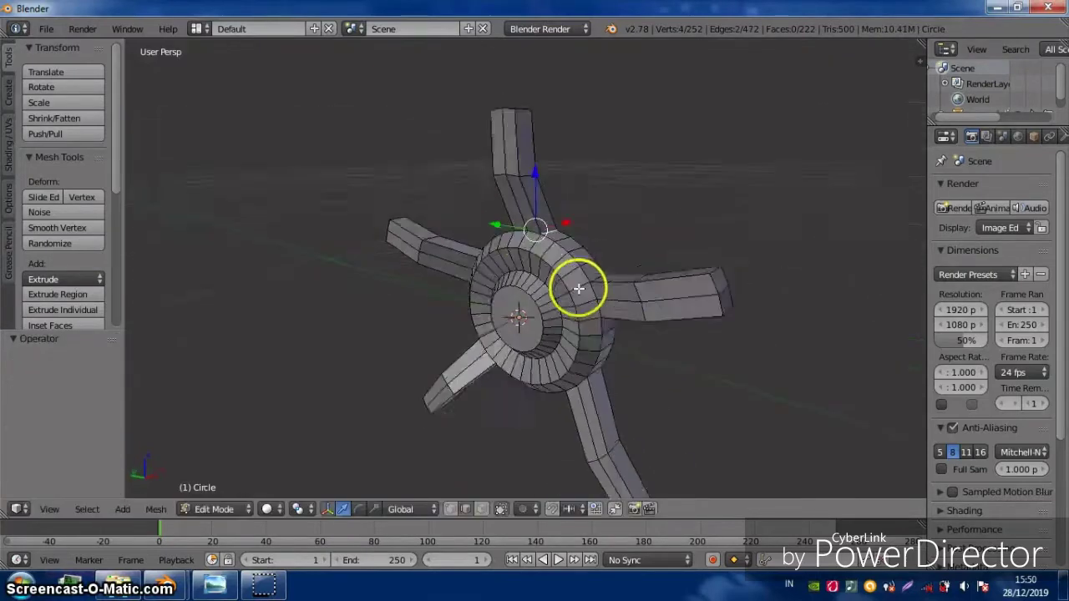
pyautogui.click(677, 313)
pyautogui.moveTo(678, 312); pyautogui.dragTo(593, 385, button='middle')
pyautogui.press('g')
pyautogui.press('g')
pyautogui.click(690, 323)
pyautogui.press('g')
pyautogui.press('g')
pyautogui.click(747, 284)
pyautogui.press('g')
pyautogui.press('g')
pyautogui.click(609, 346)
pyautogui.moveTo(609, 346); pyautogui.dragTo(625, 310, button='middle')
# Form the rim ring from a hub edge loop scaled by 3.205 around the spokes, and extrude it into a band
pyautogui.press('a')
pyautogui.click(484, 511)
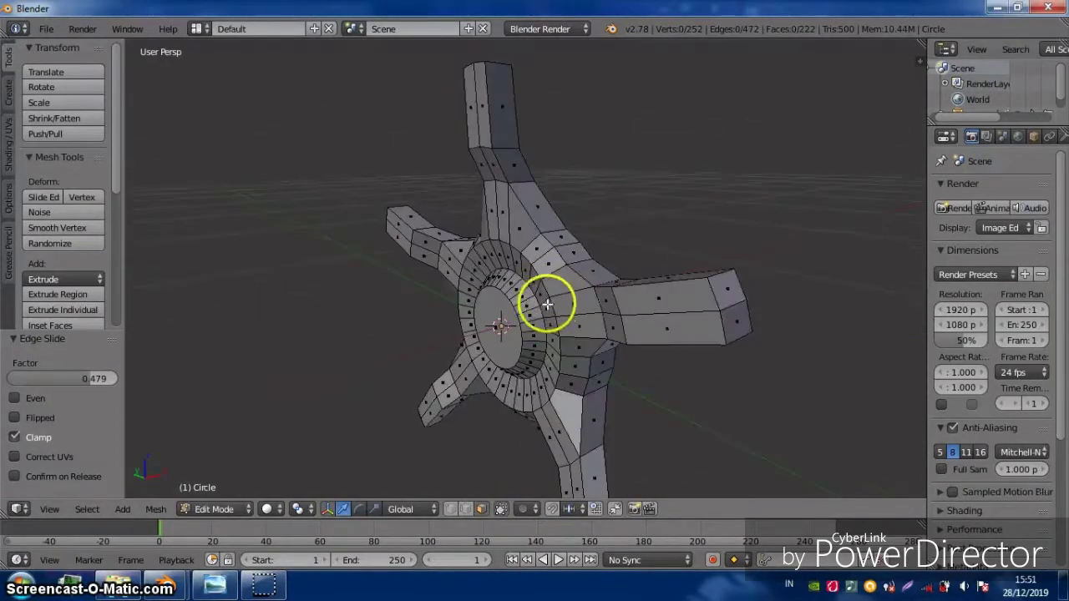
pyautogui.keyDown('alt'); pyautogui.rightClick(547, 305); pyautogui.keyUp('alt')
pyautogui.press('e')
pyautogui.press('s')
pyautogui.click(675, 370)
pyautogui.moveTo(675, 370); pyautogui.dragTo(496, 387, button='middle')
pyautogui.press('s')
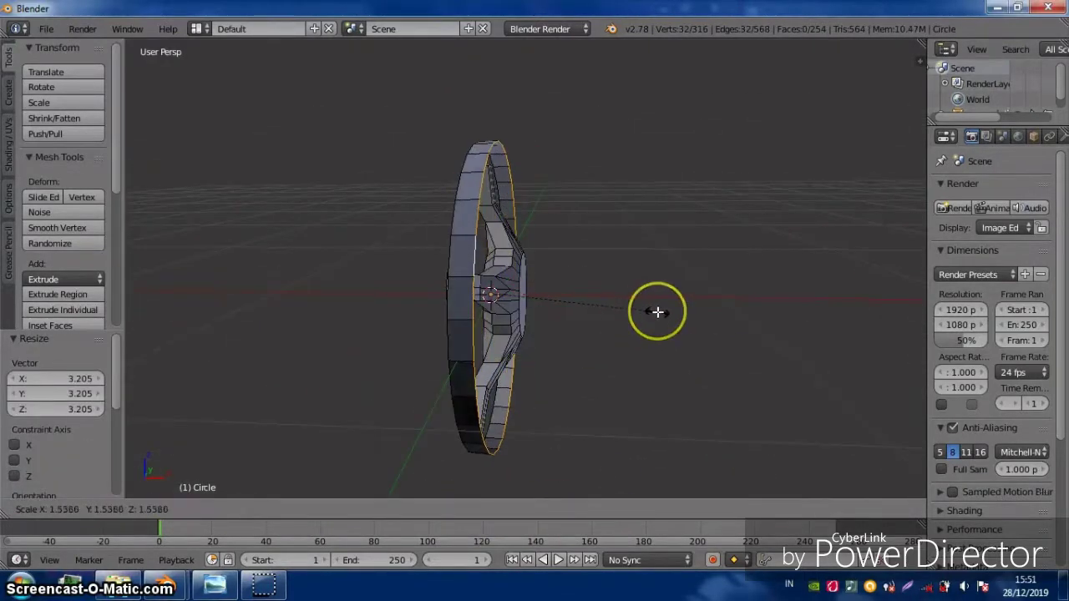
pyautogui.click(655, 311)
# Extrude and scale the rim loops to build the full wheel barrel and lip, and return to Object Mode
pyautogui.press('KP_3')
pyautogui.press('ctrl+KP_Add')
pyautogui.moveTo(563, 349); pyautogui.dragTo(611, 306, button='middle')
pyautogui.press('s')
pyautogui.click(677, 337)
pyautogui.press('e')
pyautogui.press('s')
pyautogui.click(678, 336)
pyautogui.moveTo(678, 337); pyautogui.dragTo(496, 281, button='middle')
pyautogui.press('s')
pyautogui.click(740, 340)
pyautogui.press('Tab')
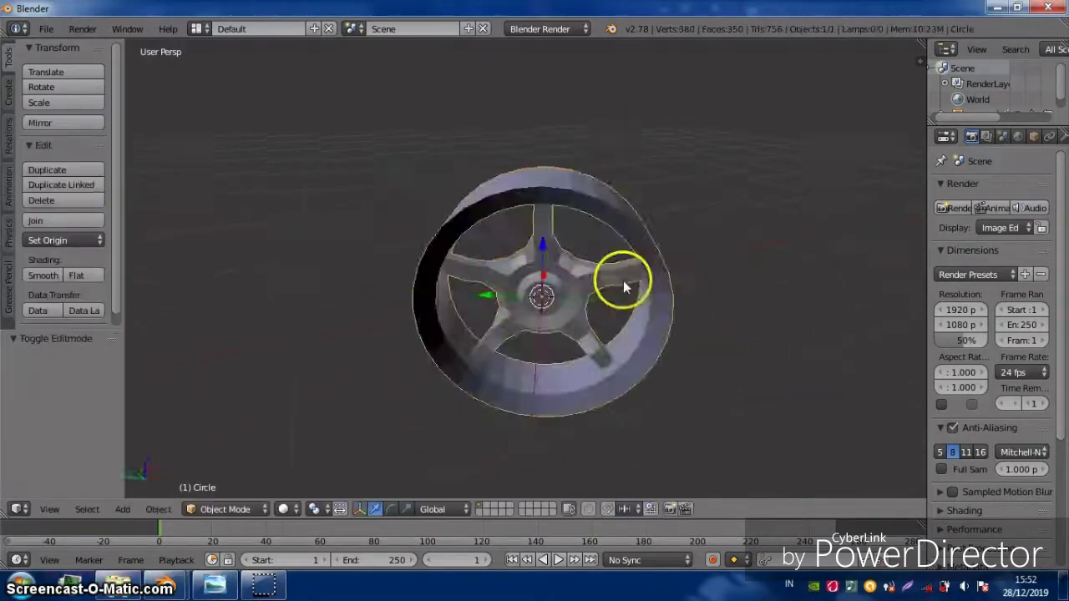
# Shade the wheel smooth and give it a new white material
pyautogui.click(46, 276)
pyautogui.click(1050, 137)
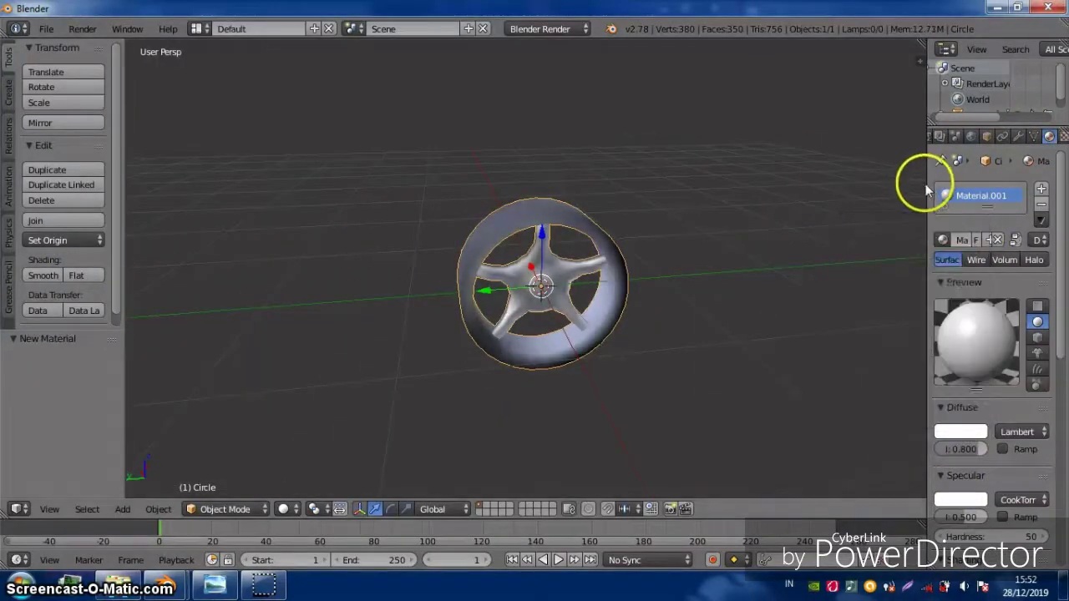
# Find the existing wheel file in the MOBIL project folders and paste its black tyre beside the new rim
pyautogui.doubleClick(403, 143)
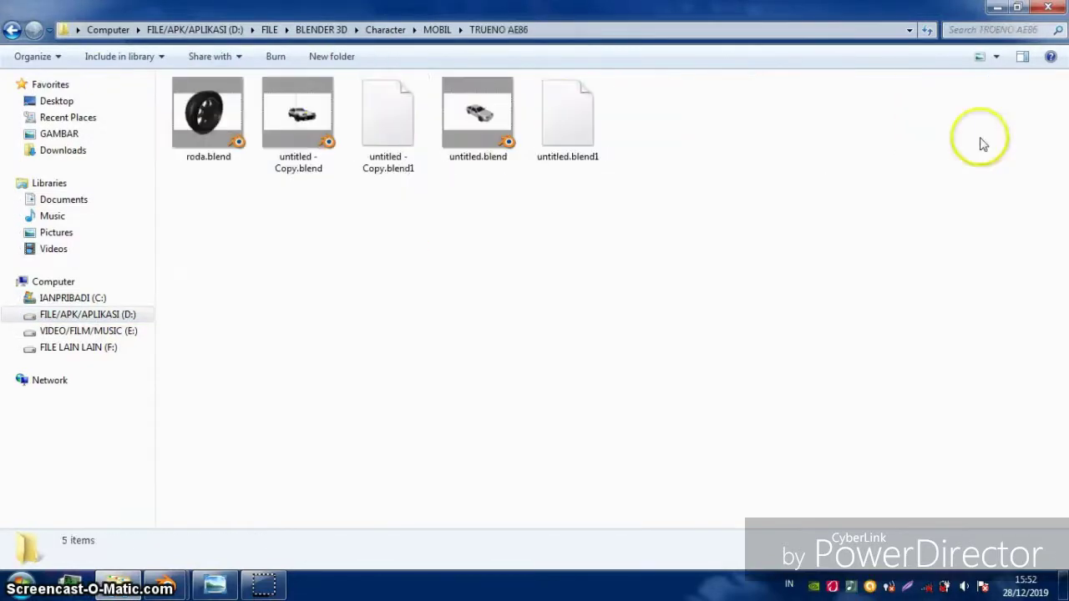
pyautogui.doubleClick(1033, 134)
pyautogui.doubleClick(585, 117)
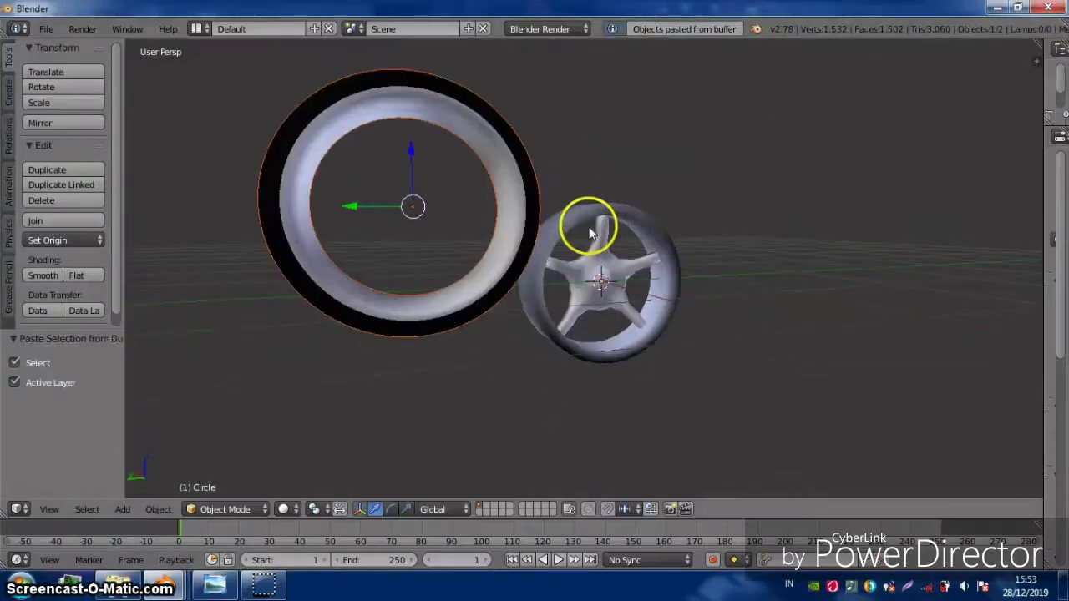
# Move the tyre around the five-spoke rim in side view and select the complete wheel
pyautogui.press('KP_3')
pyautogui.press('g')
pyautogui.click(422, 327)
pyautogui.moveTo(683, 328); pyautogui.dragTo(587, 246, button='middle')
pyautogui.press('a')
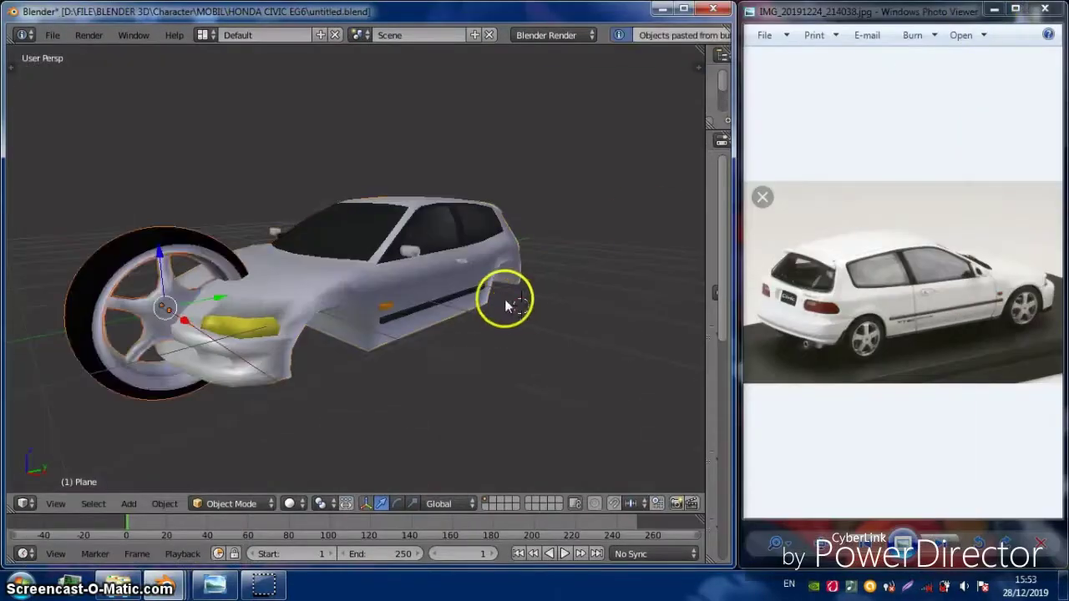
# Fit the pasted wheel into the car's front wheel arch, aligning it in side and front views
pyautogui.press('KP_3')
pyautogui.scroll(4, 490, 305)
pyautogui.scroll(-2, 410, 316)
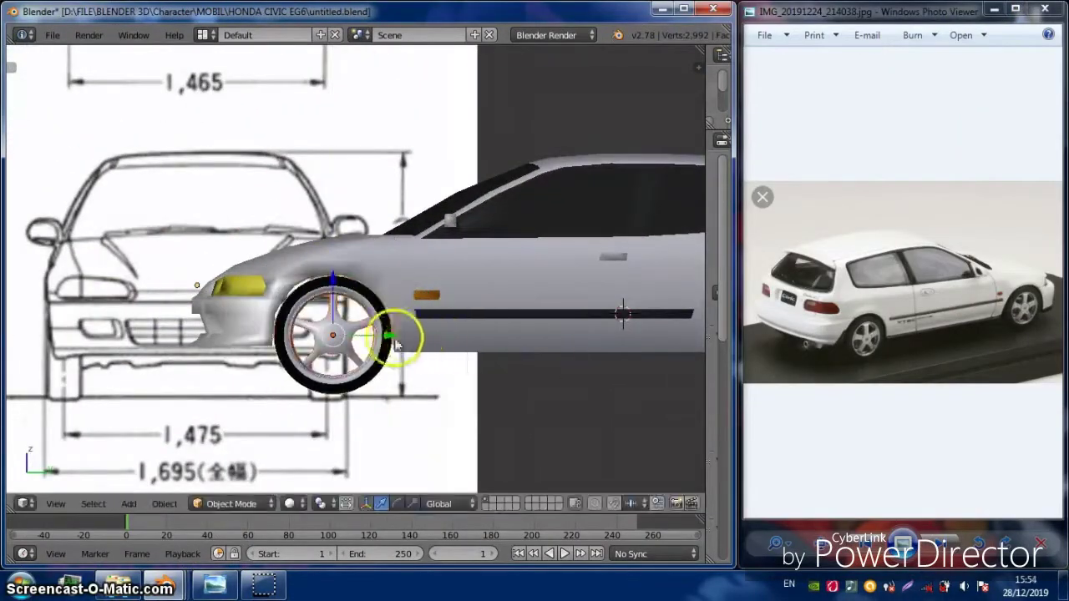
pyautogui.moveTo(415, 346); pyautogui.dragTo(454, 317, button='middle')
pyautogui.press('KP_1')
pyautogui.scroll(1, 506, 319)
pyautogui.press('KP_3')
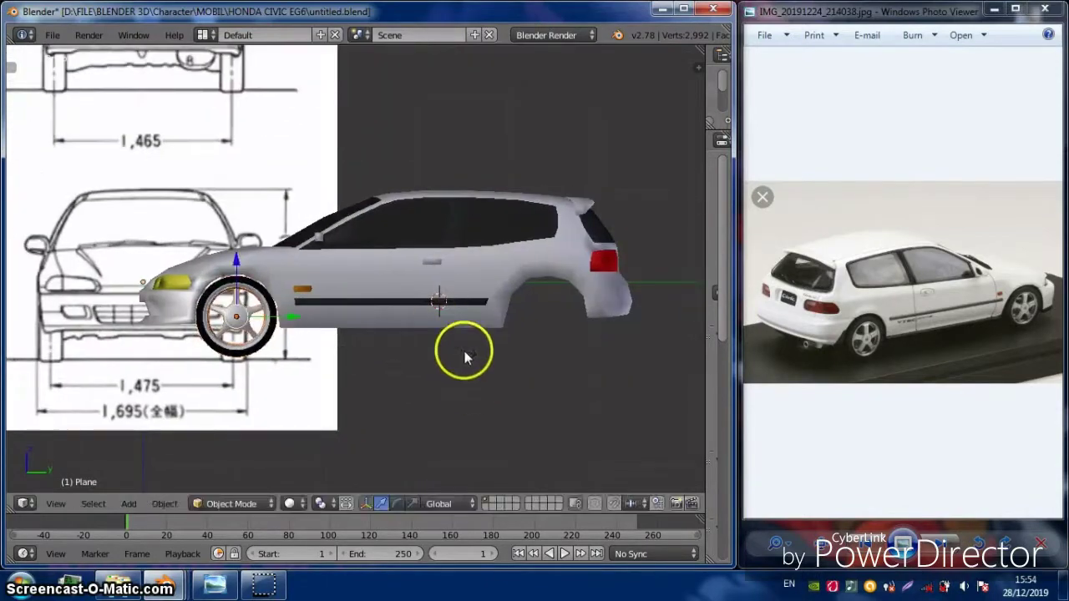
# Duplicate the wheel into the rear arch and copy the pair to the opposite side of the car
pyautogui.click(602, 328)
pyautogui.rightClick(239, 346)
pyautogui.press('KP_1')
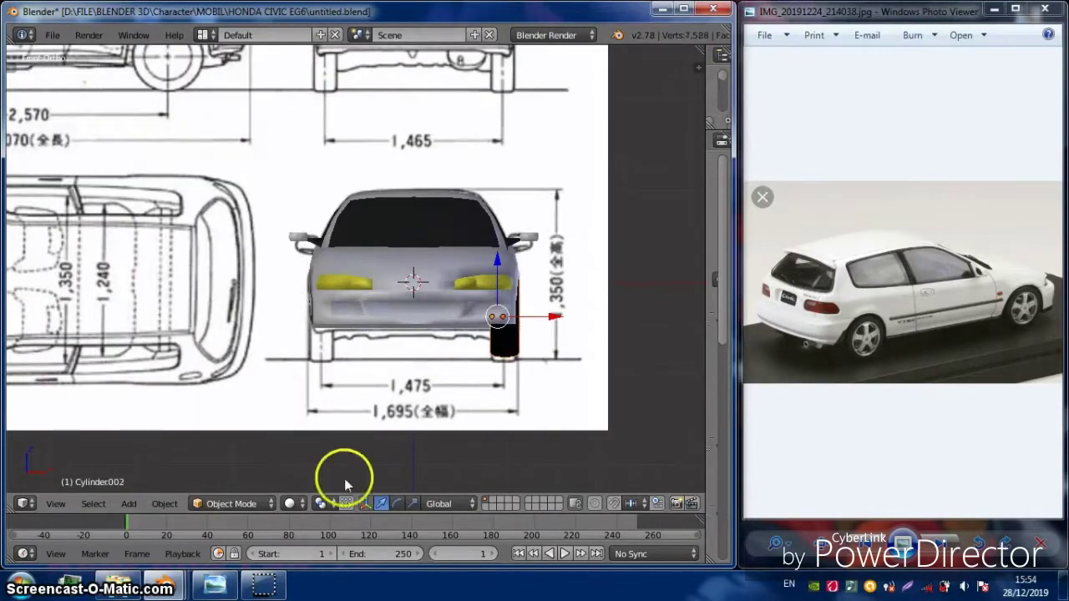
pyautogui.moveTo(440, 418); pyautogui.dragTo(423, 298, button='middle')
pyautogui.rightClick(423, 298)
pyautogui.press('Tab')
pyautogui.moveTo(389, 432); pyautogui.dragTo(631, 234, button='middle')
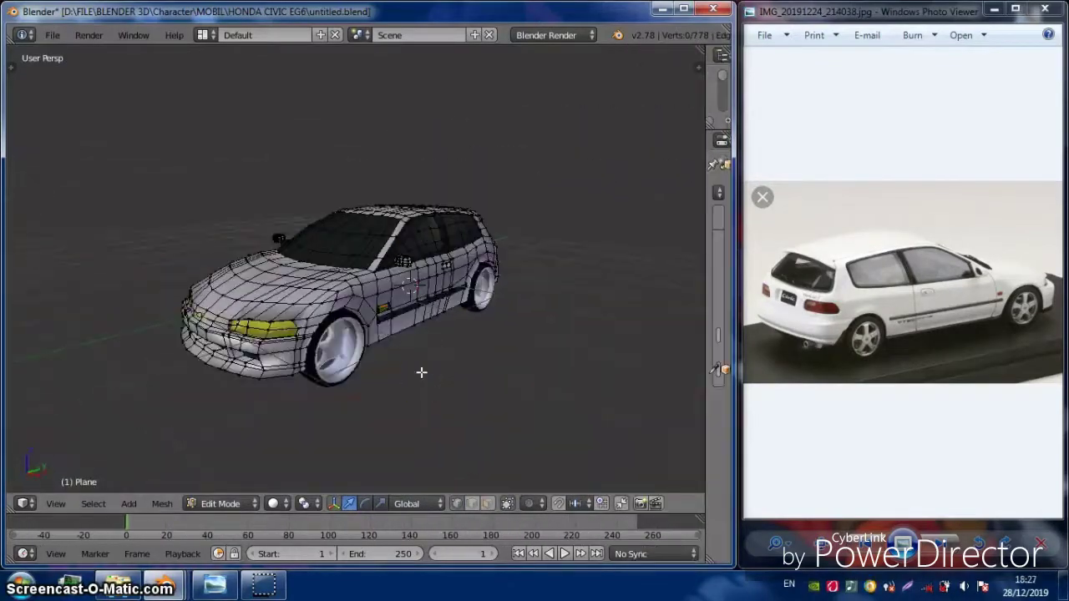
# Add a cylinder for the exhaust tip, matching the red Civic reference photo, and scale it down
pyautogui.moveTo(420, 372); pyautogui.dragTo(362, 246, button='middle')
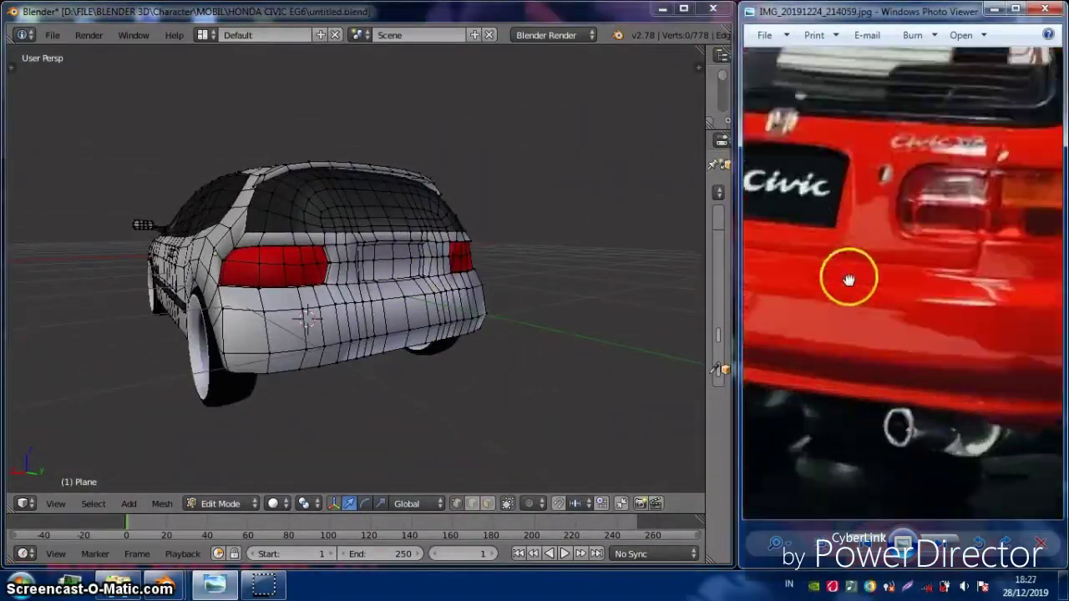
pyautogui.scroll(-3, 849, 279)
pyautogui.moveTo(585, 325); pyautogui.dragTo(544, 275, button='middle')
pyautogui.press('Tab')
pyautogui.hotkey('shift', 'a')
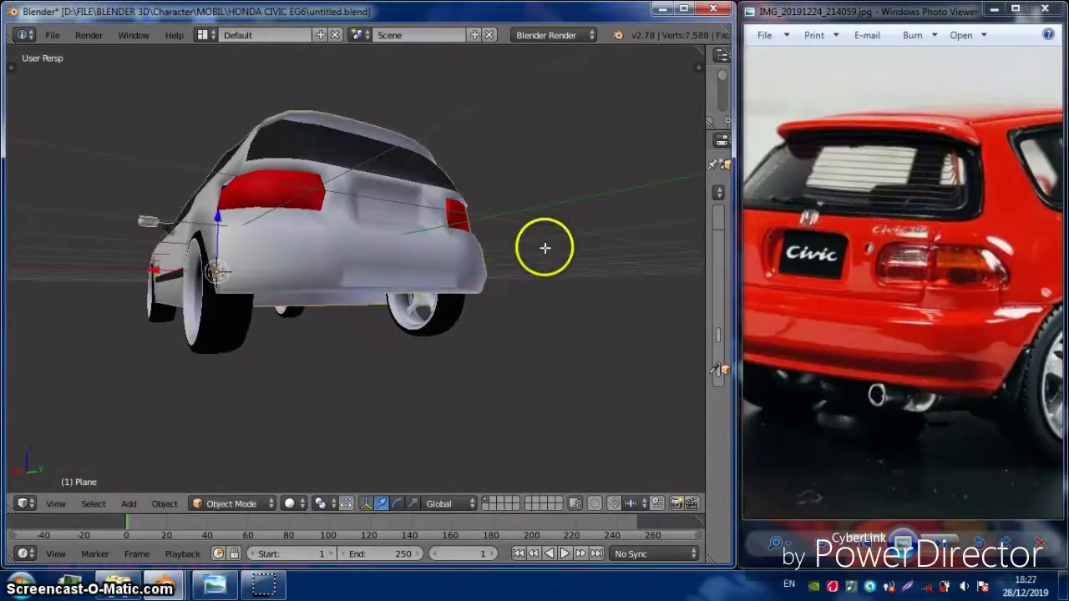
pyautogui.click(613, 331)
pyautogui.moveTo(613, 332); pyautogui.dragTo(491, 313, button='middle')
pyautogui.scroll(2, 491, 313)
pyautogui.press('s')
pyautogui.click(560, 359)
# Position the exhaust cylinder beneath the rear bumper and shape its end face into a hollow tip
pyautogui.scroll(-3, 568, 329)
pyautogui.press('ctrl+KP_1')
pyautogui.scroll(3, 420, 344)
pyautogui.moveTo(420, 343); pyautogui.dragTo(367, 409, button='middle')
pyautogui.moveTo(368, 409); pyautogui.dragTo(468, 492, button='right')
pyautogui.click(488, 503)
pyautogui.rightClick(330, 419)
pyautogui.moveTo(393, 434); pyautogui.dragTo(469, 288, button='middle')
# Add a second, larger cylinder for the muffler, scale it and centre it on the exhaust tip in back view
pyautogui.hotkey('shift', 'a')
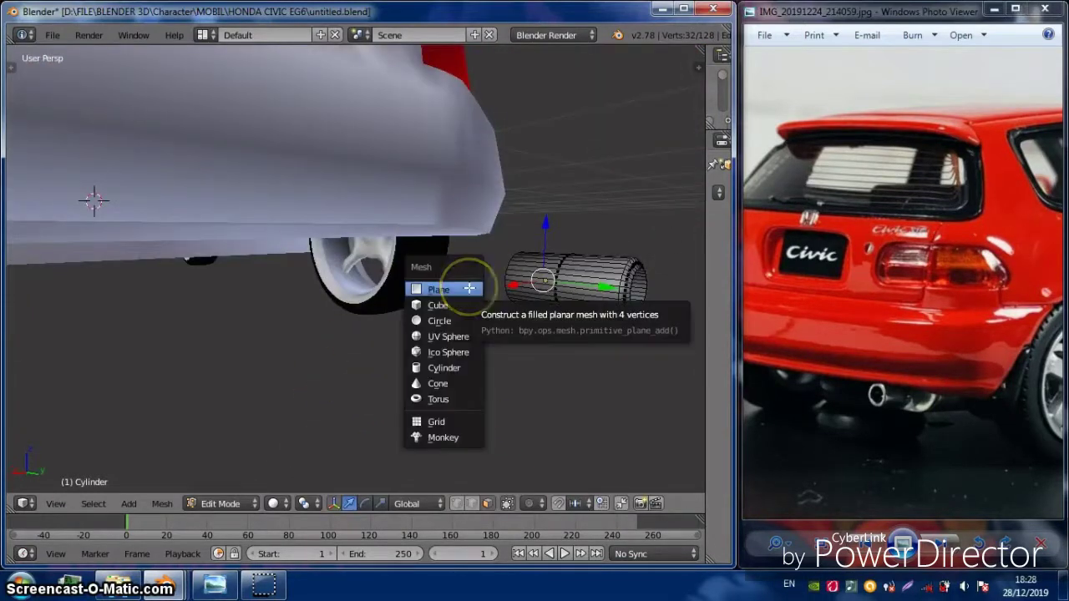
pyautogui.click(447, 368)
pyautogui.moveTo(365, 281); pyautogui.dragTo(487, 265, button='middle')
pyautogui.press('s')
pyautogui.click(449, 279)
pyautogui.press('ctrl+KP_1')
pyautogui.press('g')
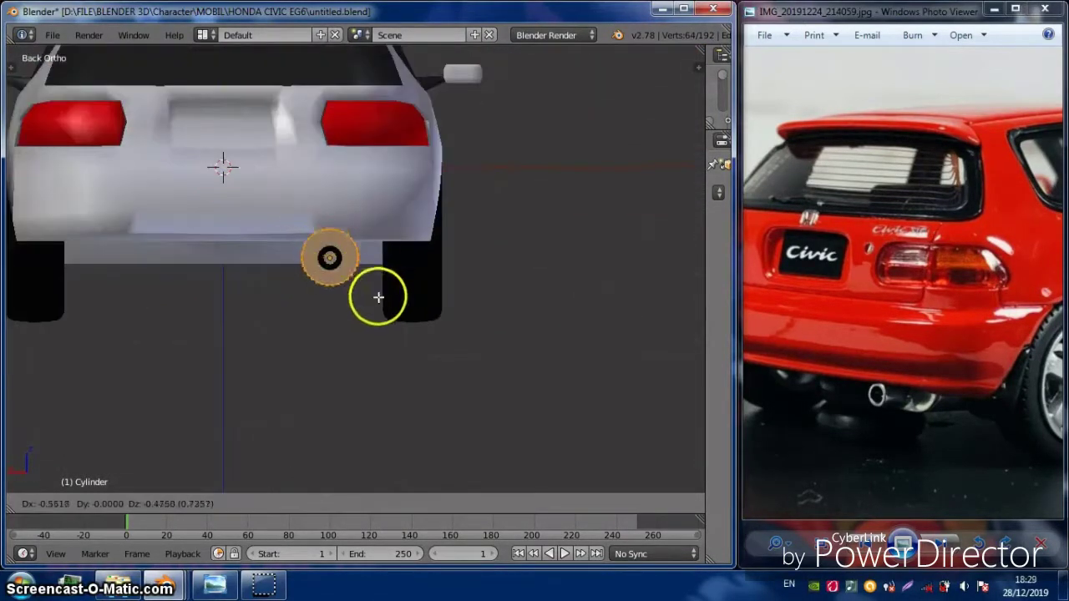
pyautogui.click(378, 296)
# Stretch the muffler cylinder along X into an oval and adjust its height
pyautogui.scroll(3, 378, 297)
pyautogui.press('s')
pyautogui.press('x')
pyautogui.click(515, 226)
pyautogui.press('g')
pyautogui.press('z')
# Bring up the next reference photo and reshape the ends of the muffler's oval outline in wireframe
pyautogui.click(847, 386)
pyautogui.press('Left')
pyautogui.scroll(2, 847, 386)
pyautogui.click(346, 246)
pyautogui.press('a')
pyautogui.press('b')
pyautogui.press('z')
pyautogui.moveTo(326, 246); pyautogui.dragTo(338, 264)
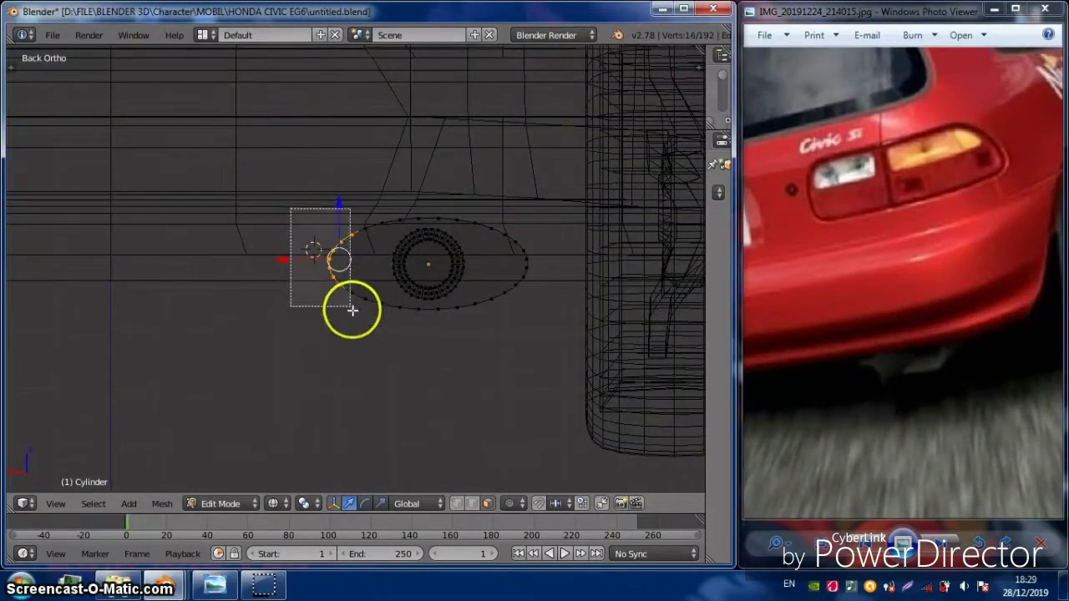
pyautogui.click(536, 296)
pyautogui.press('z')
# Extrude a pipe forward from the muffler's front end and raise its end along Z behind the rear wheel
pyautogui.moveTo(416, 318); pyautogui.dragTo(594, 346, button='middle')
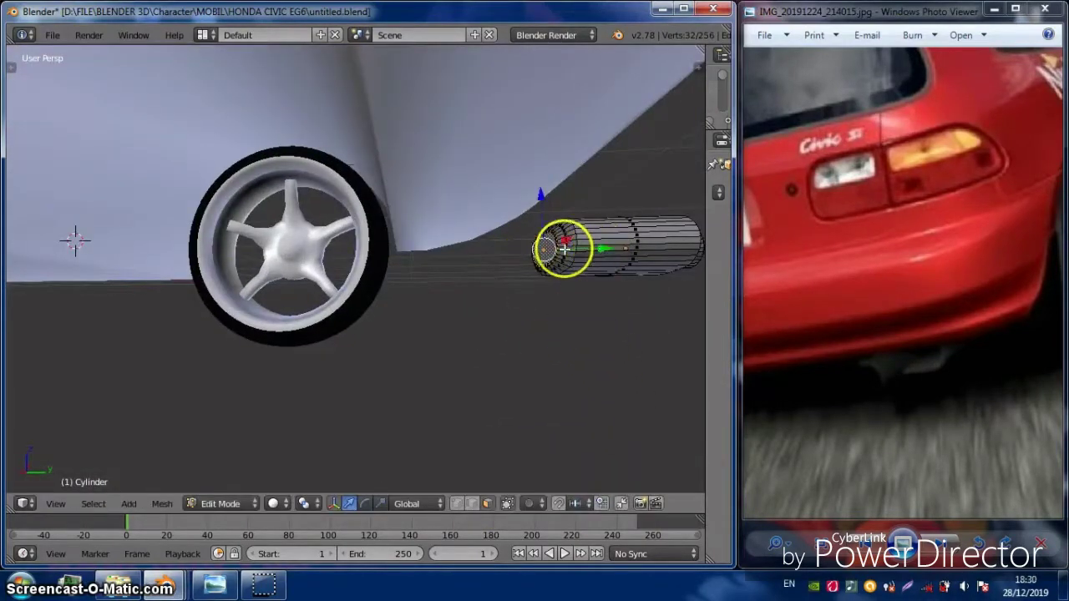
pyautogui.moveTo(603, 248); pyautogui.dragTo(461, 256, button='middle')
pyautogui.press('g')
pyautogui.press('z')
pyautogui.click(417, 158)
# Examine how the muffler and its front pipe fit together behind the rear wheel in wireframe and solid shading
pyautogui.moveTo(417, 158); pyautogui.dragTo(530, 476, button='middle')
pyautogui.press('z')
pyautogui.press('a')
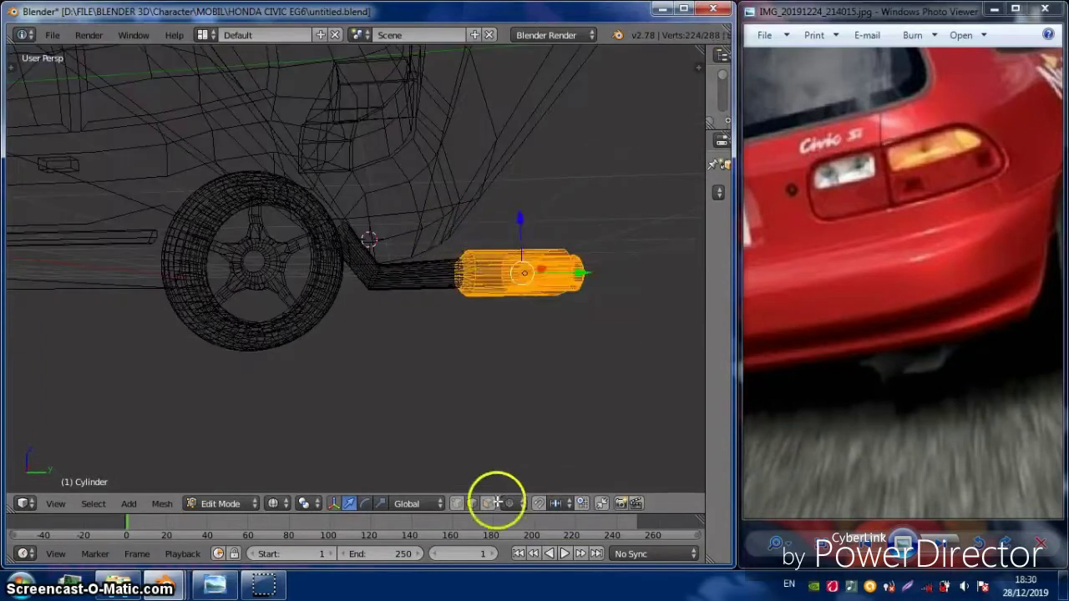
pyautogui.press('z')
pyautogui.moveTo(497, 271); pyautogui.dragTo(399, 266, button='middle')
pyautogui.press('Tab')
pyautogui.press('Tab')
# Extrude the end of the exhaust and scale the new faces to shape its rim, then leave mesh editing
pyautogui.moveTo(425, 329); pyautogui.dragTo(452, 264, button='middle')
pyautogui.scroll(5, 375, 287)
pyautogui.press('e')
pyautogui.press('s')
pyautogui.click(331, 312)
pyautogui.press('s')
pyautogui.rightClick(442, 279)
pyautogui.press('a')
pyautogui.press('Tab')
# Select an edge loop at the end of the exhaust mesh and move it to refine the shape
pyautogui.rightClick(424, 256)
pyautogui.press('Tab')
pyautogui.scroll(4, 451, 247)
pyautogui.keyDown('alt'); pyautogui.rightClick(168, 172); pyautogui.keyUp('alt')
pyautogui.keyDown('alt'); pyautogui.rightClick(452, 264); pyautogui.keyUp('alt')
pyautogui.moveTo(451, 401); pyautogui.dragTo(276, 276, button='middle')
pyautogui.keyDown('alt'); pyautogui.rightClick(250, 294); pyautogui.keyUp('alt')
pyautogui.press('g')
pyautogui.click(214, 253)
# Bring up the next rear reference photo and compare the muffler's placement under the bumper from behind
pyautogui.moveTo(214, 254); pyautogui.dragTo(486, 488, button='middle')
pyautogui.moveTo(251, 173); pyautogui.dragTo(535, 250, button='middle')
pyautogui.press('a')
pyautogui.click(979, 238)
pyautogui.scroll(-1, 978, 239)
pyautogui.moveTo(585, 351); pyautogui.dragTo(480, 326, button='middle')
pyautogui.press('Tab')
pyautogui.rightClick(480, 325)
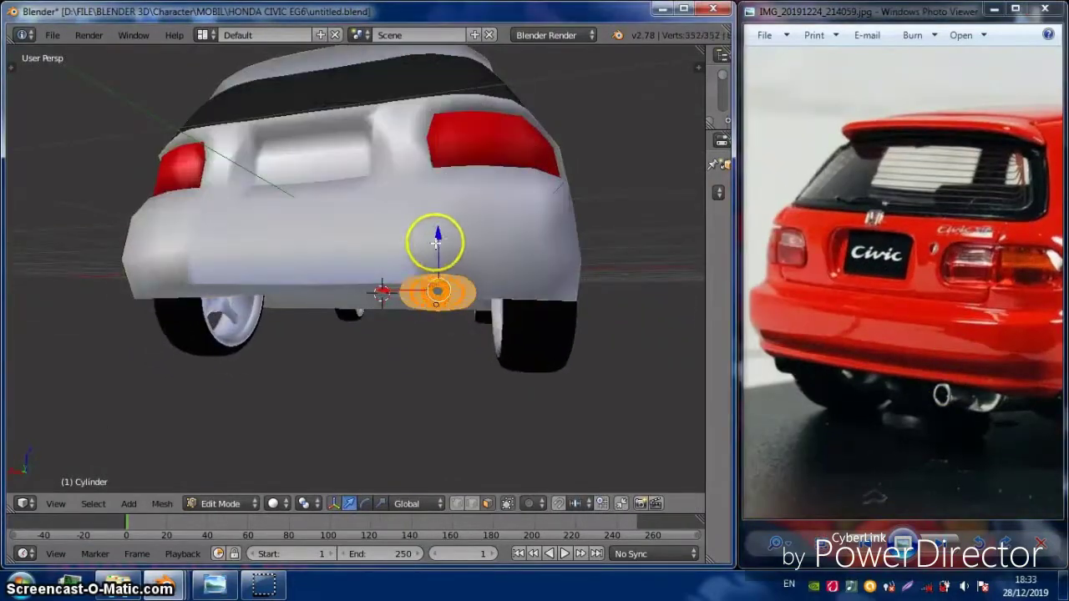